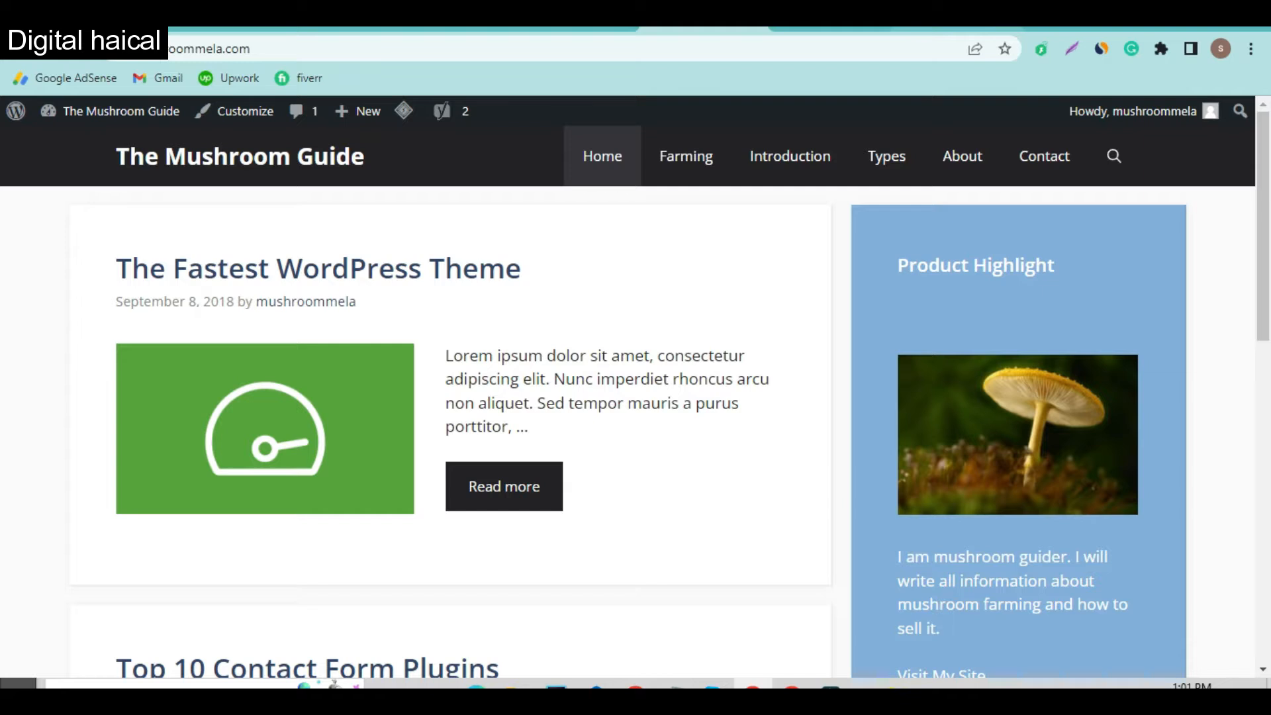
Step: Open a new empty browser tab beside The Mushroom Guide site
left_click(1044, 28)
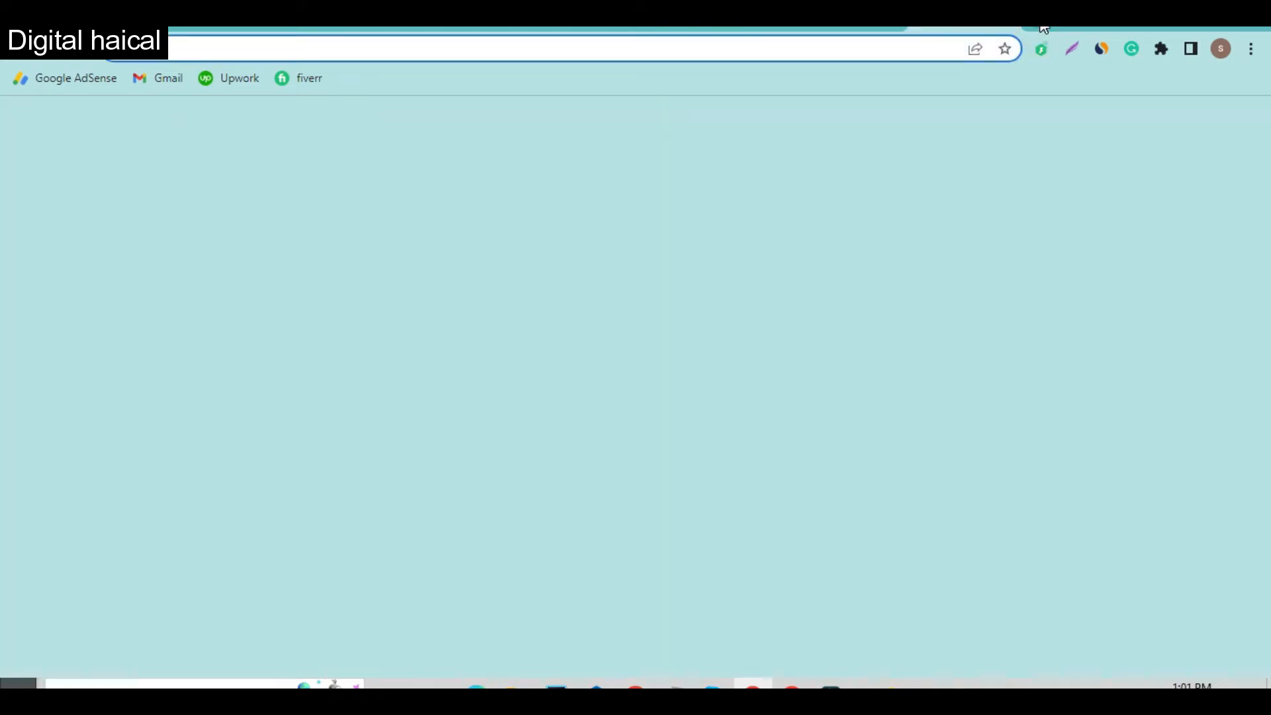
Step: Load explorenagartravels.com, dismiss the giveaway popup, and view the footer links
type("enagartravels.com")
key("Return")
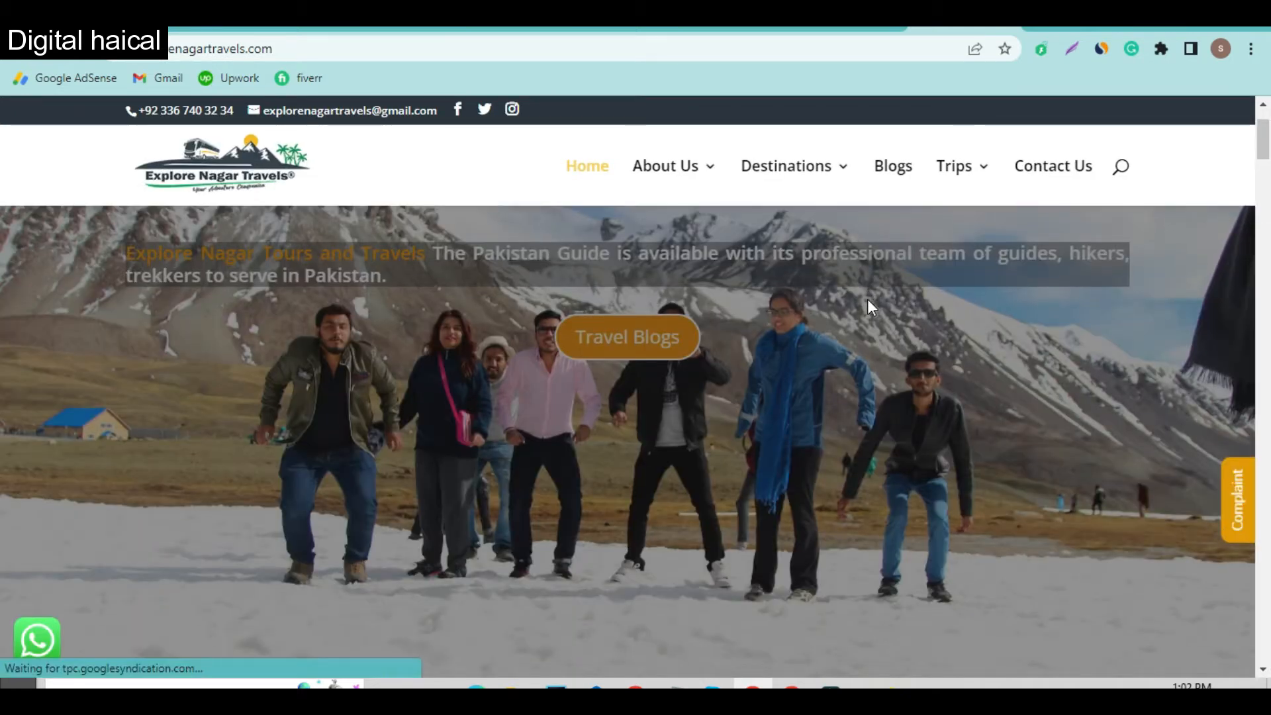
scroll(869, 308, "down", 2)
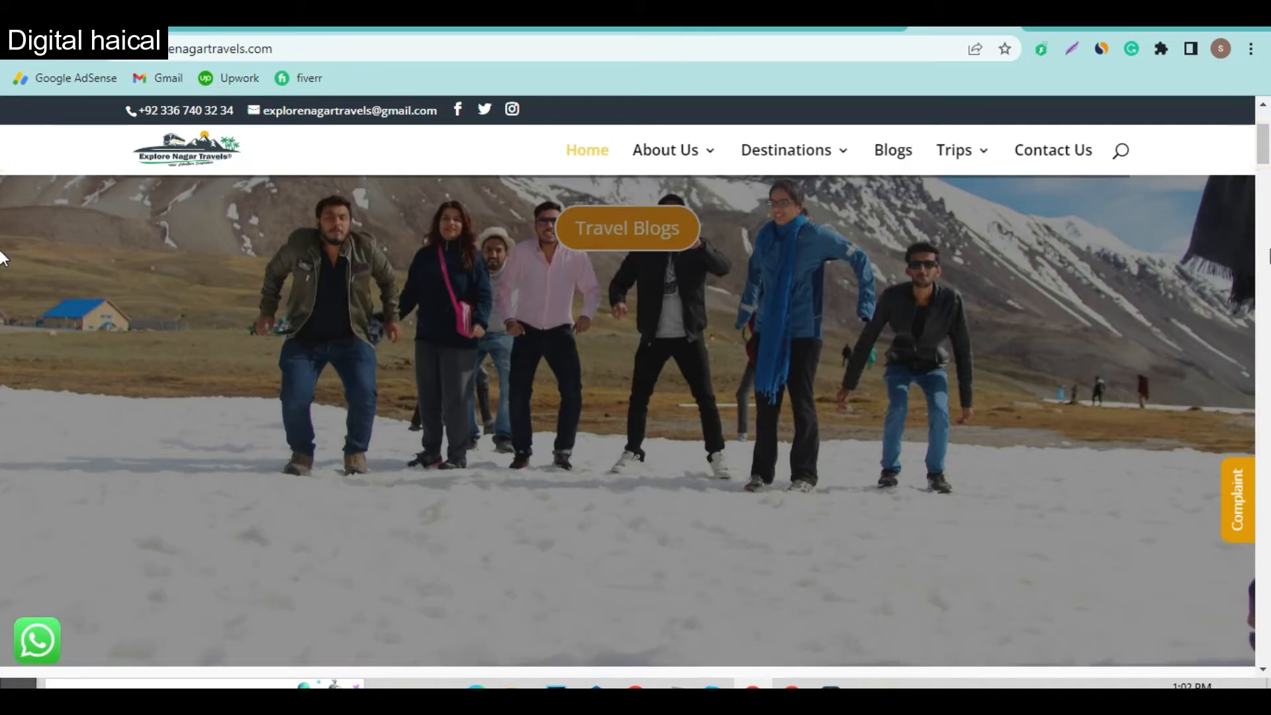
scroll(1247, 456, "down", 1)
key("End")
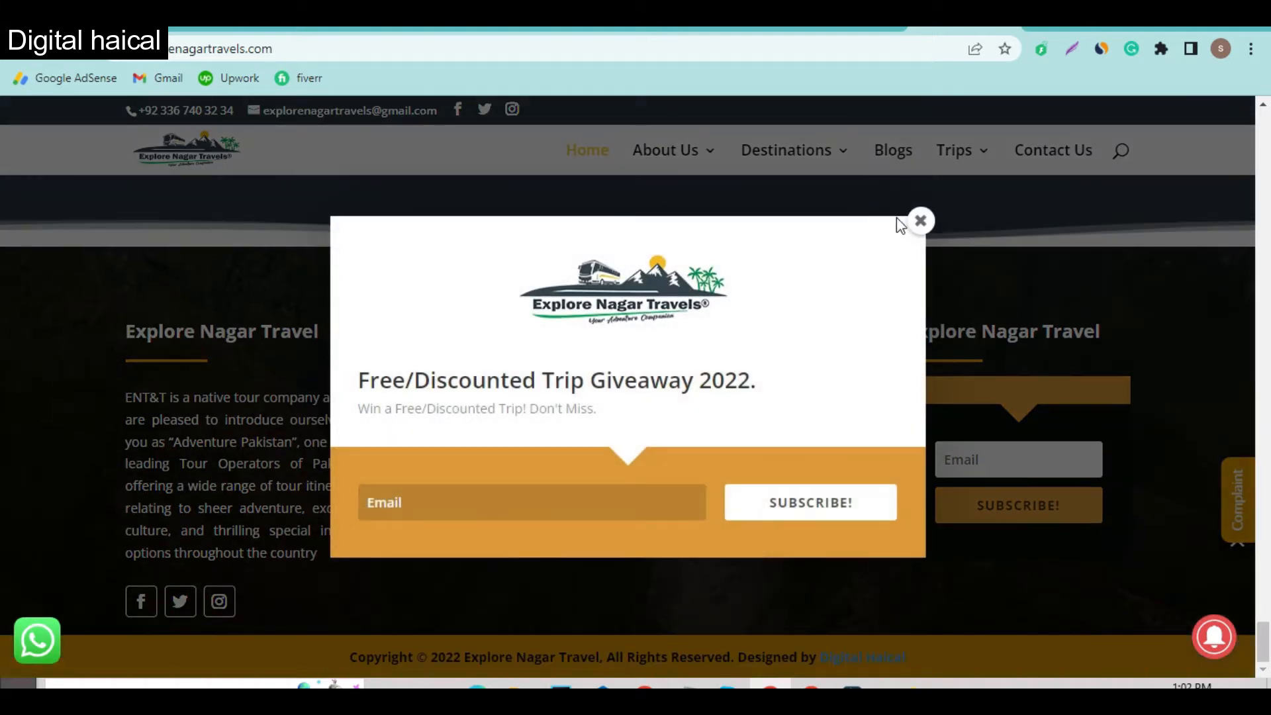
left_click(920, 221)
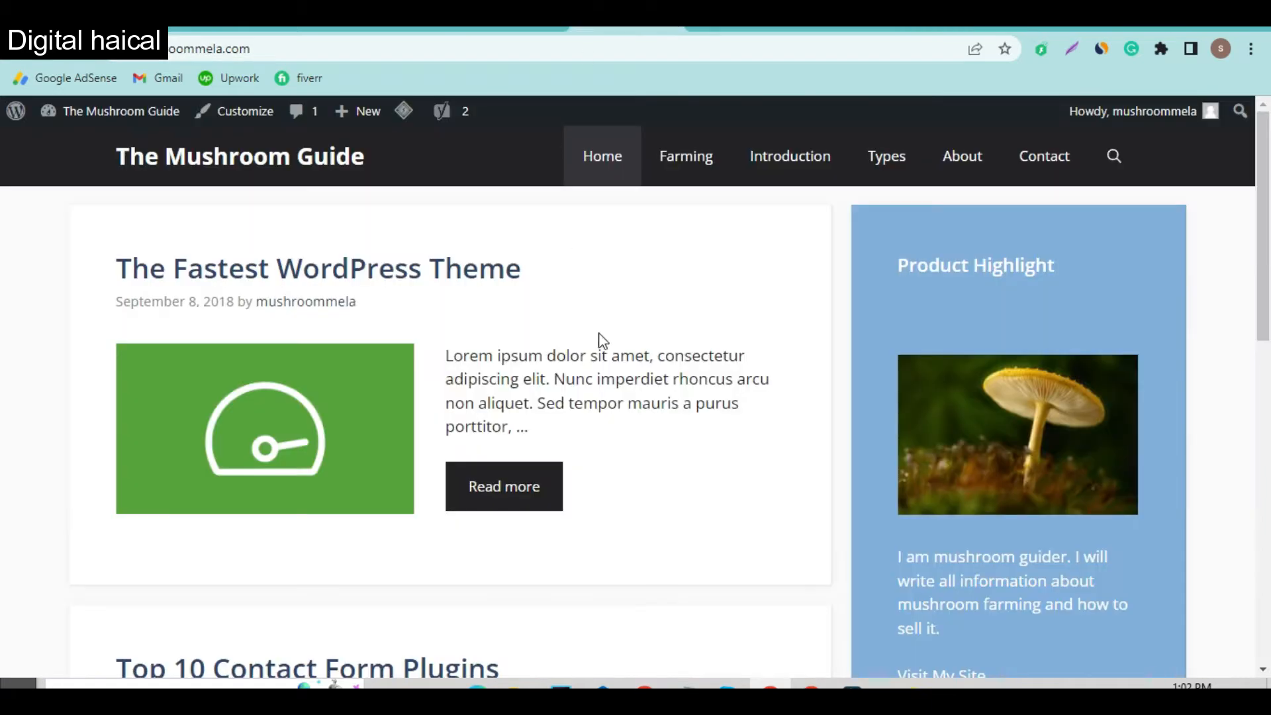
scroll(599, 340, "down", 10)
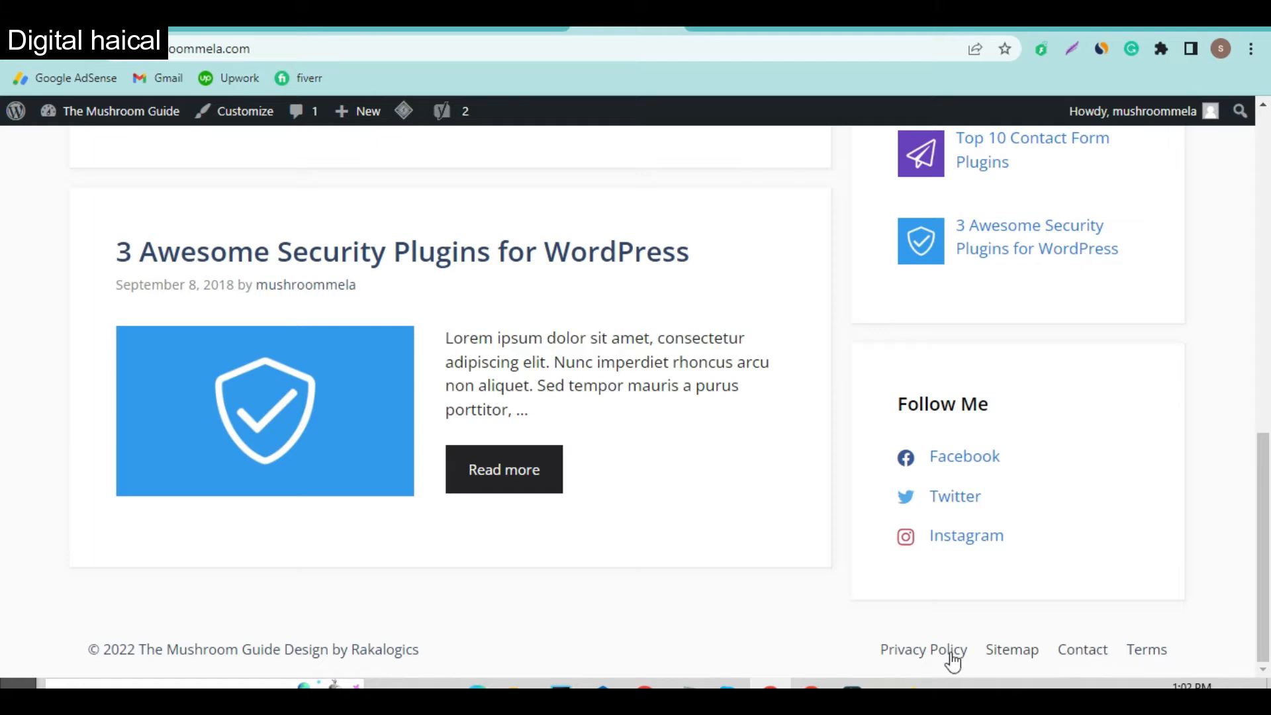
Step: Open the footer Privacy Policy link in a new tab and return to the travel site
right_click(907, 656)
left_click(986, 447)
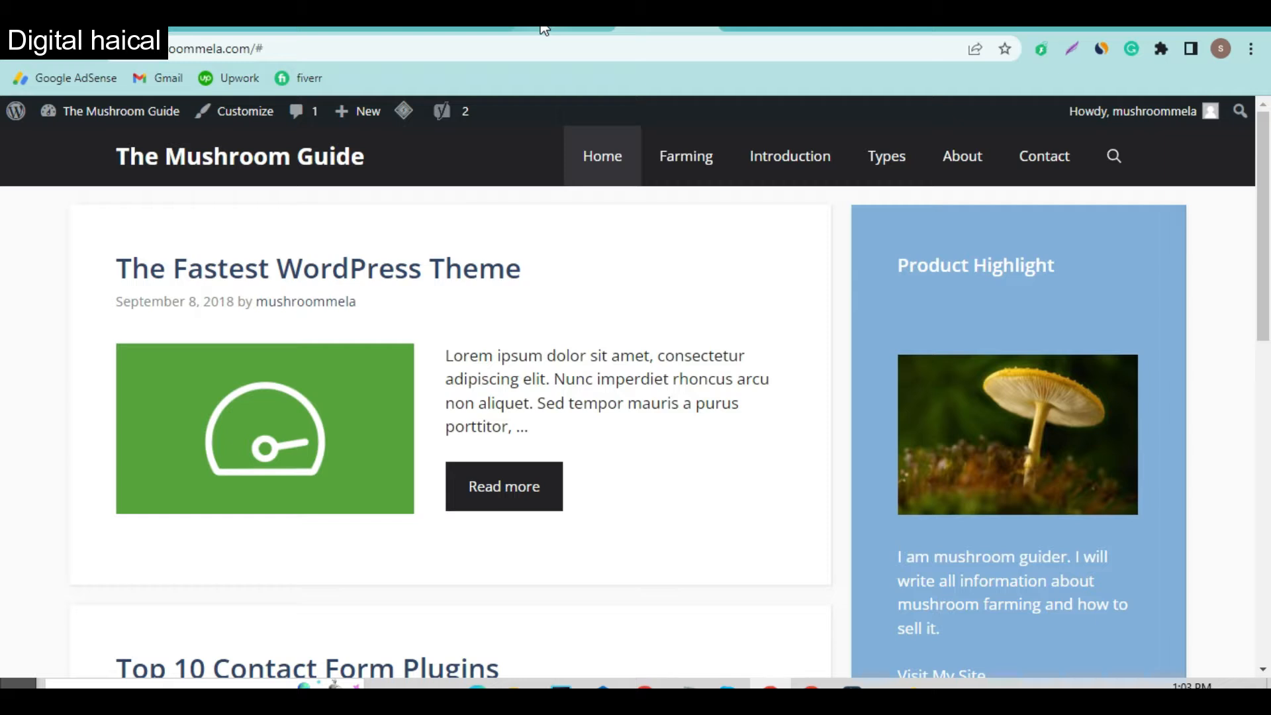
left_click(970, 29)
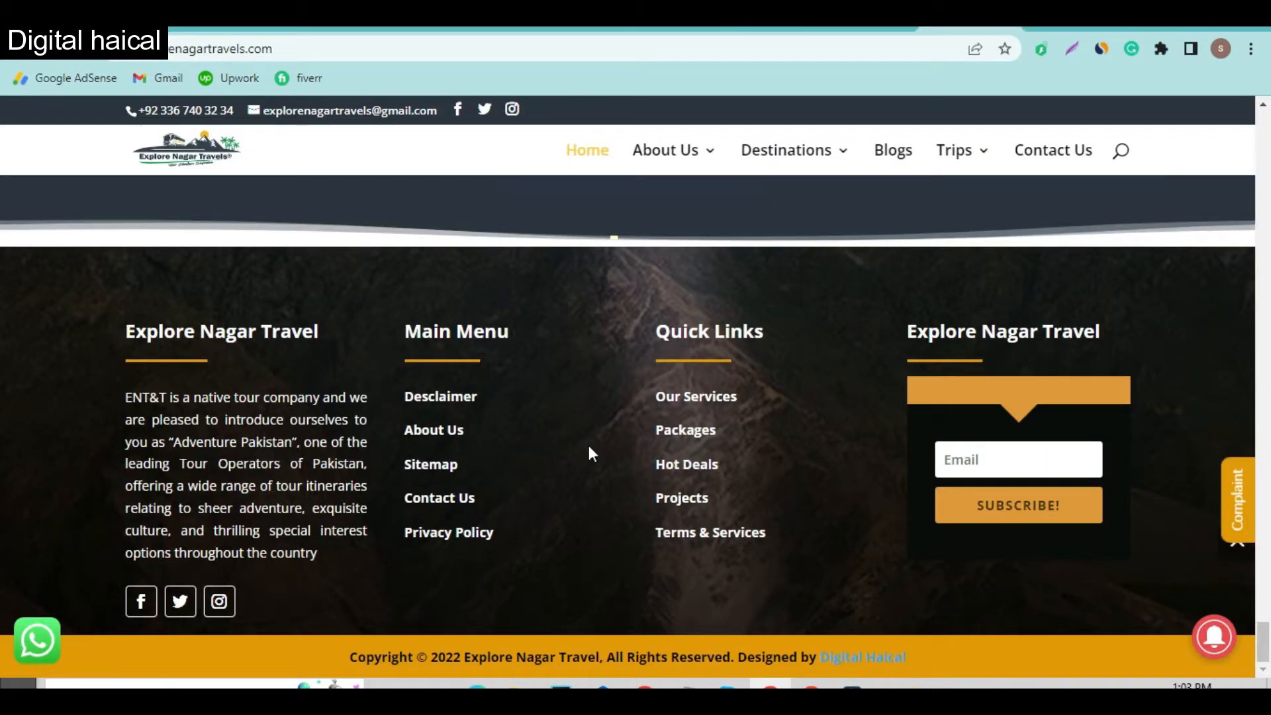
Step: Open the footer Privacy Policy link in a new tab and switch to it
right_click(448, 537)
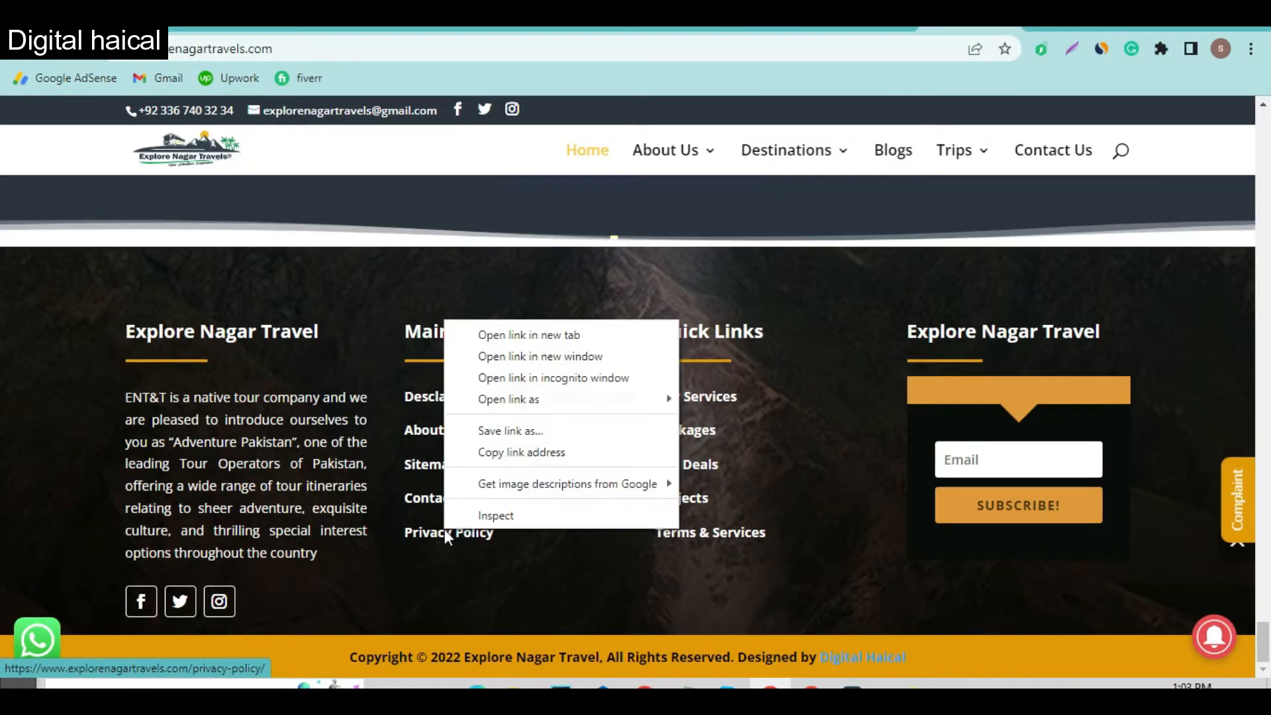
left_click(549, 333)
left_click(953, 32)
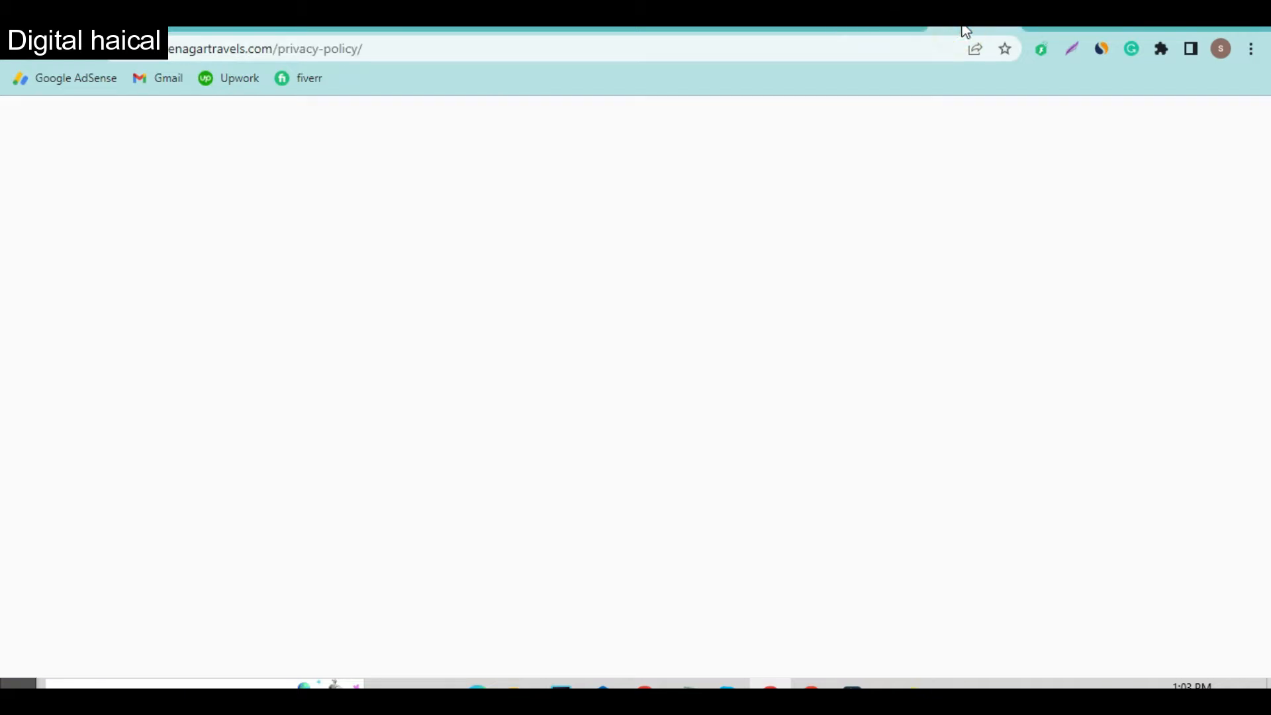
scroll(729, 464, "down", 5)
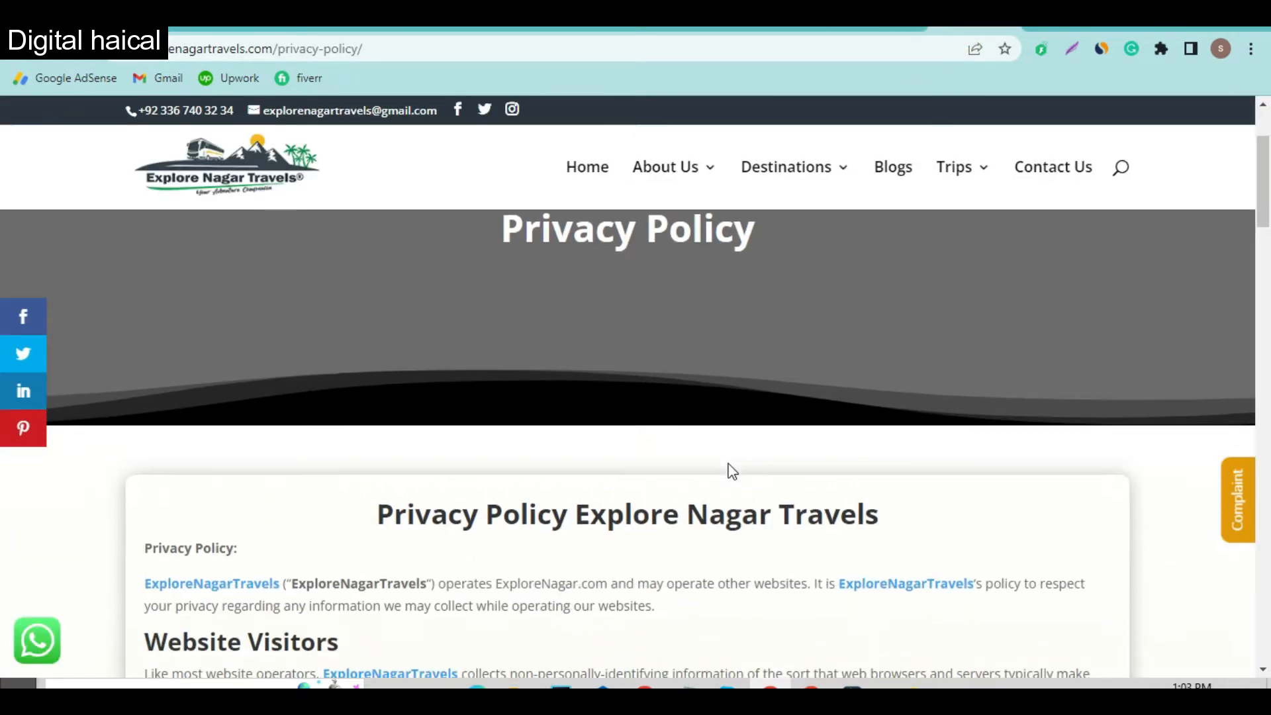
Step: Read through the policy, highlighting the company name in the intro and Aggregated Statistics
left_click_drag(323, 321, 407, 316)
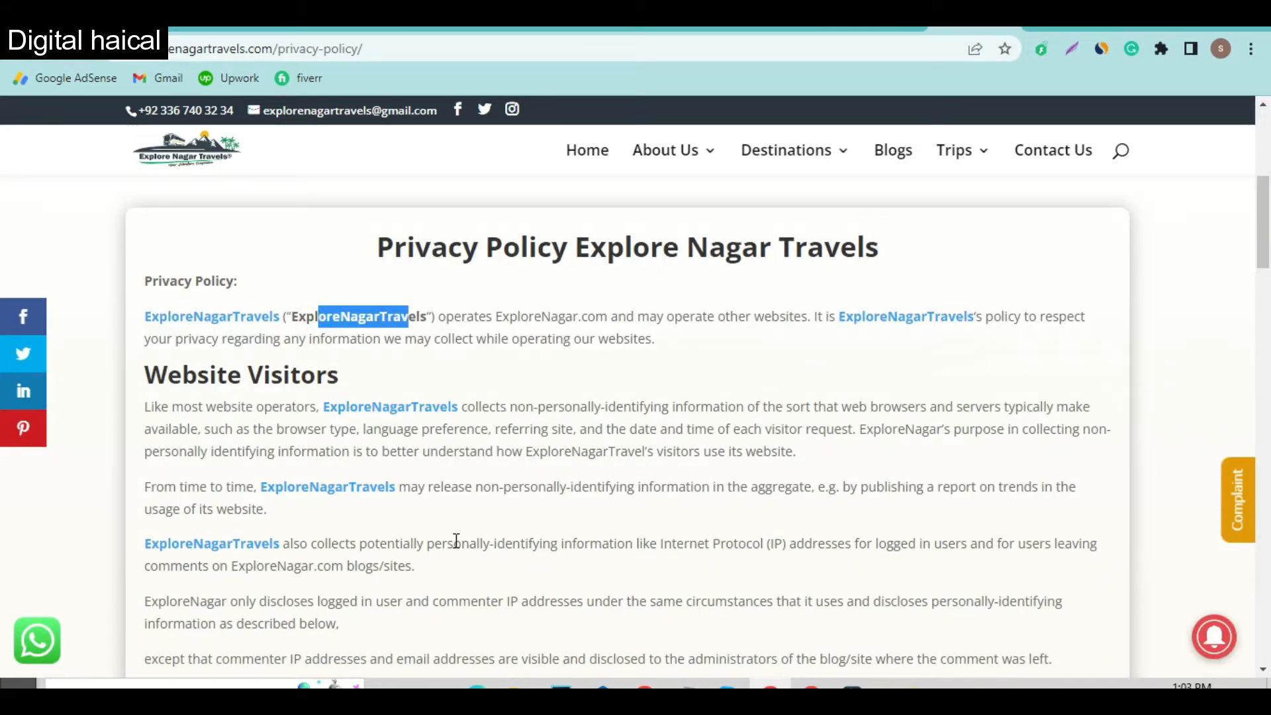
scroll(429, 541, "down", 1)
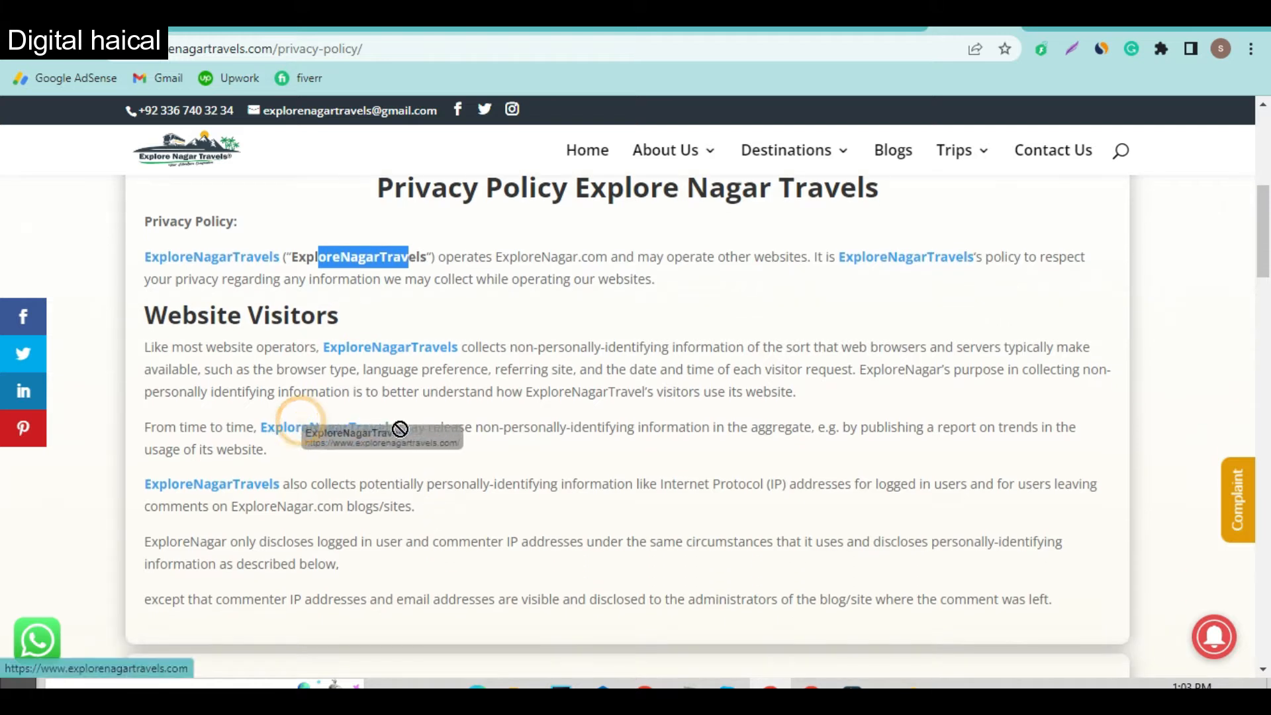
scroll(395, 512, "down", 5)
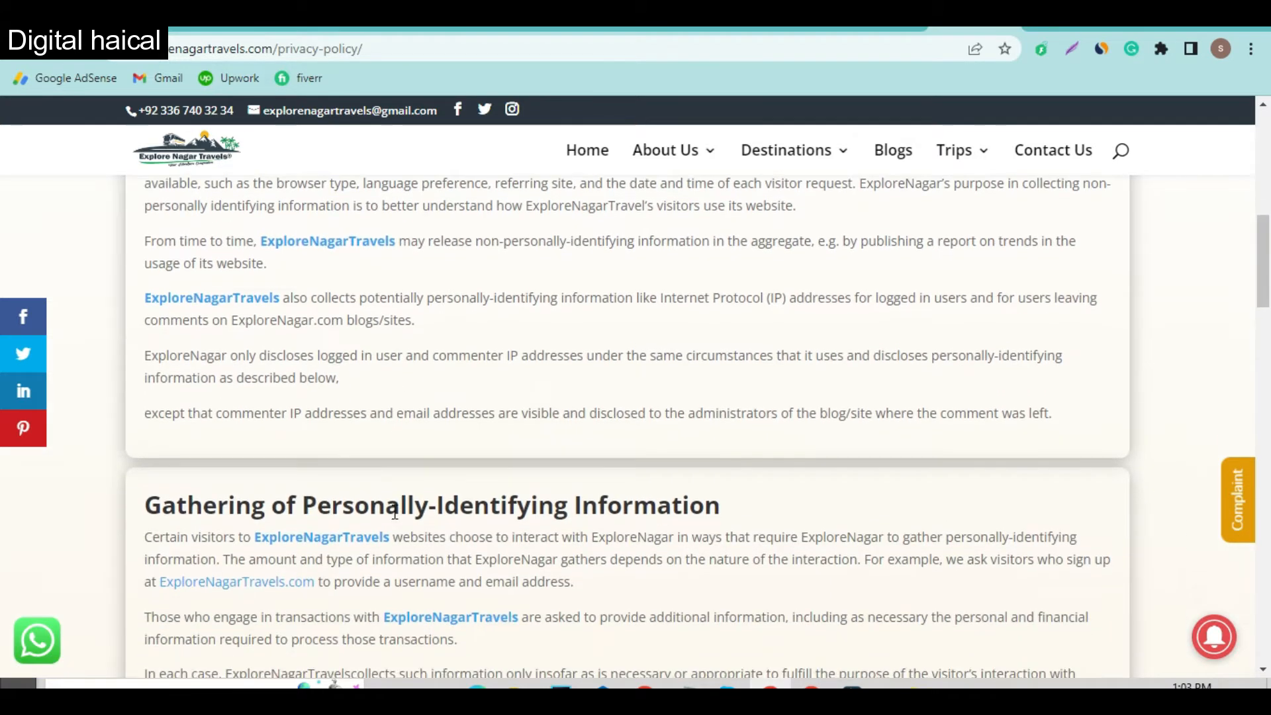
scroll(395, 512, "down", 2)
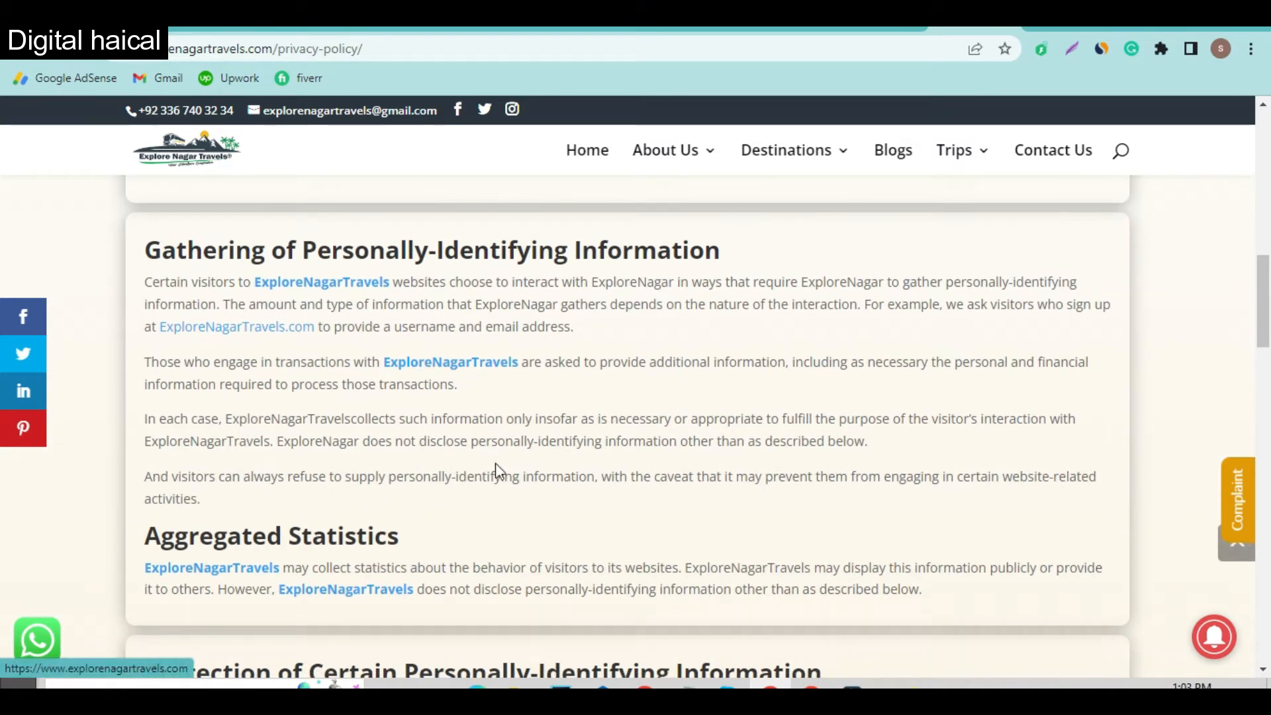
left_click_drag(719, 565, 779, 573)
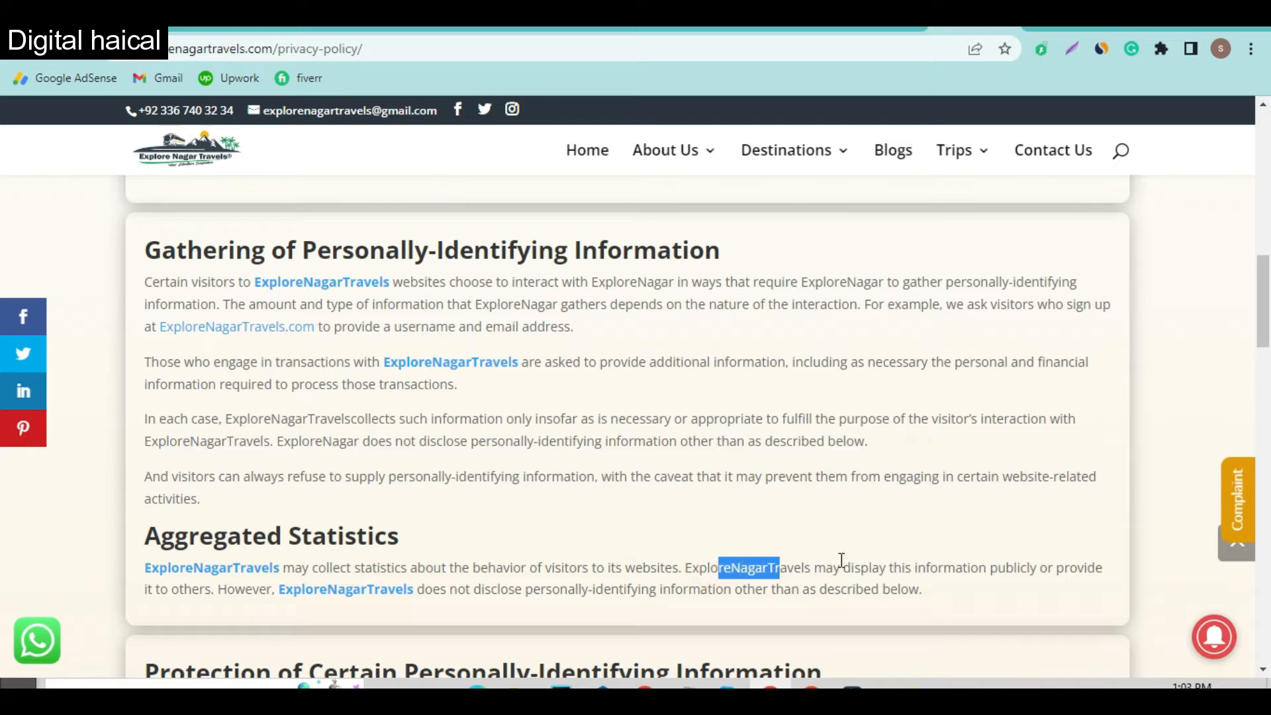
scroll(878, 556, "down", 7)
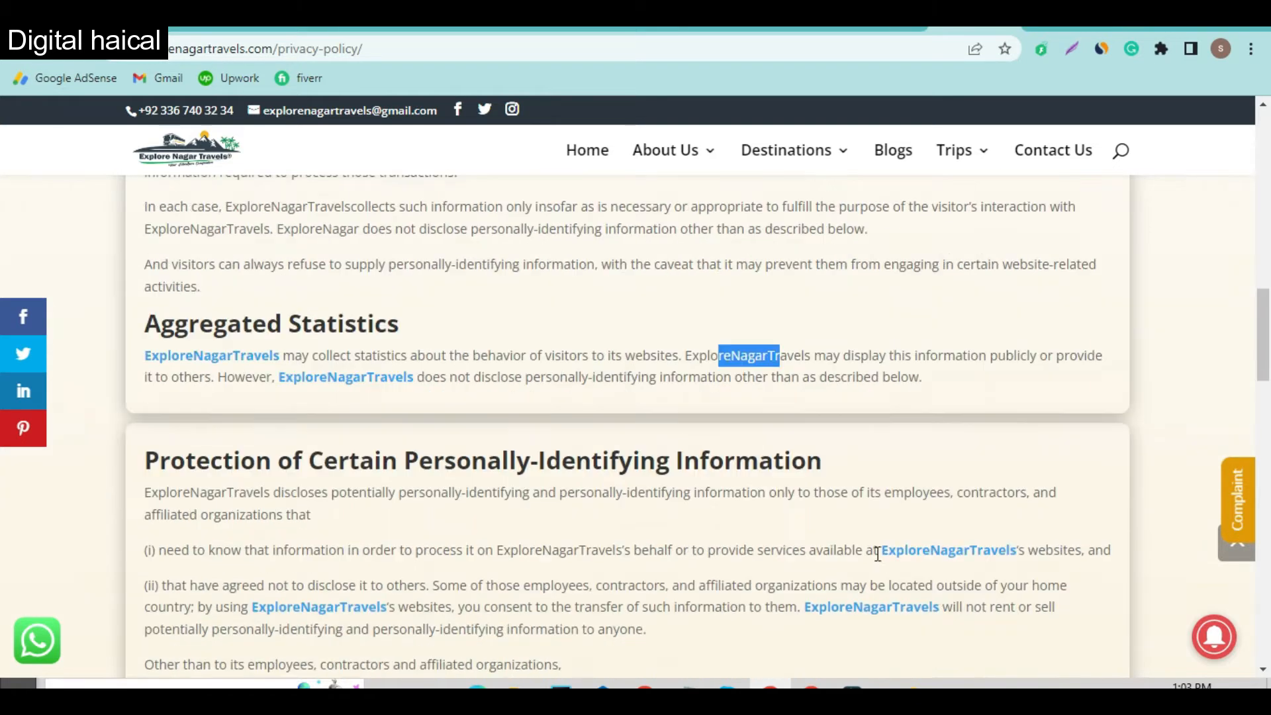
scroll(876, 553, "down", 5)
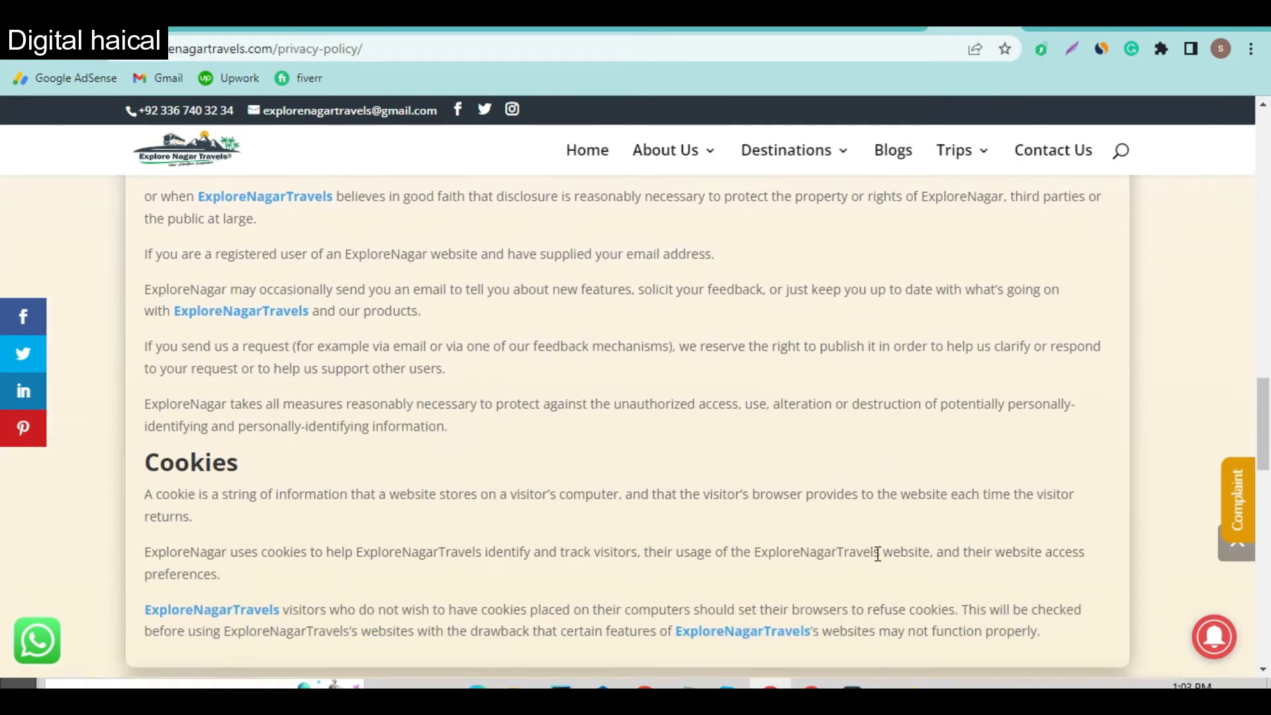
scroll(877, 554, "down", 6)
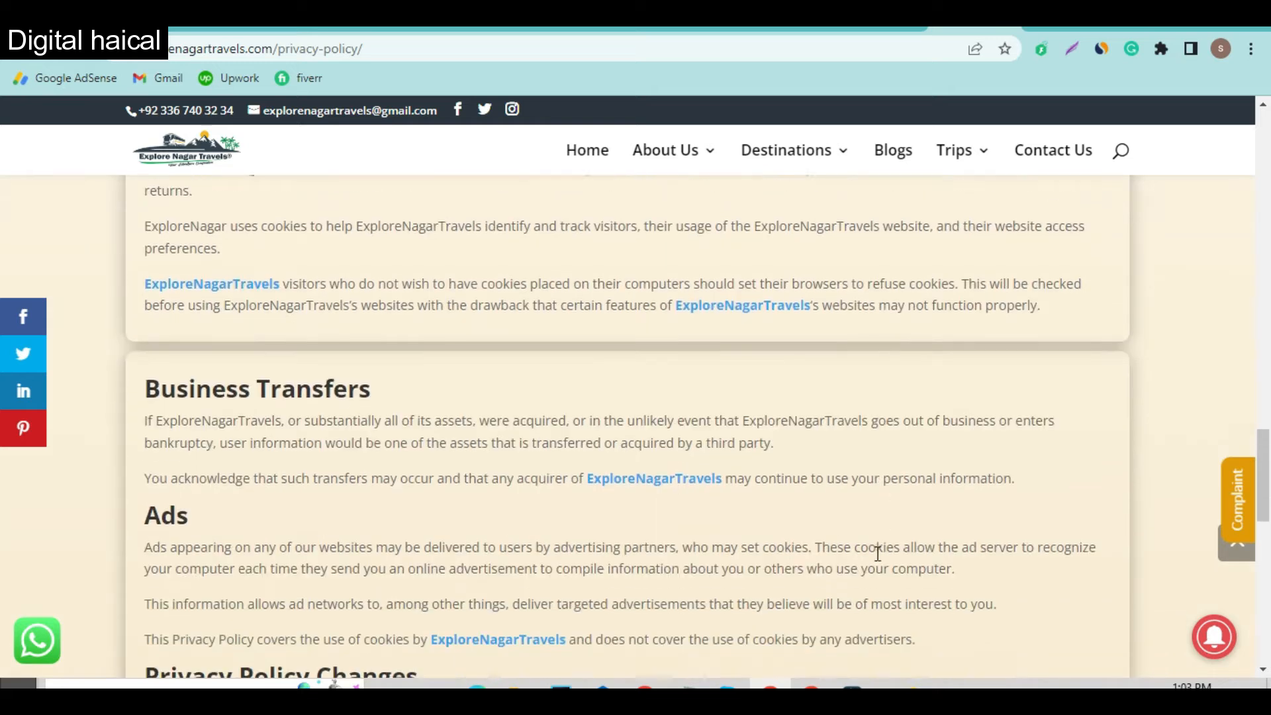
scroll(877, 553, "down", 6)
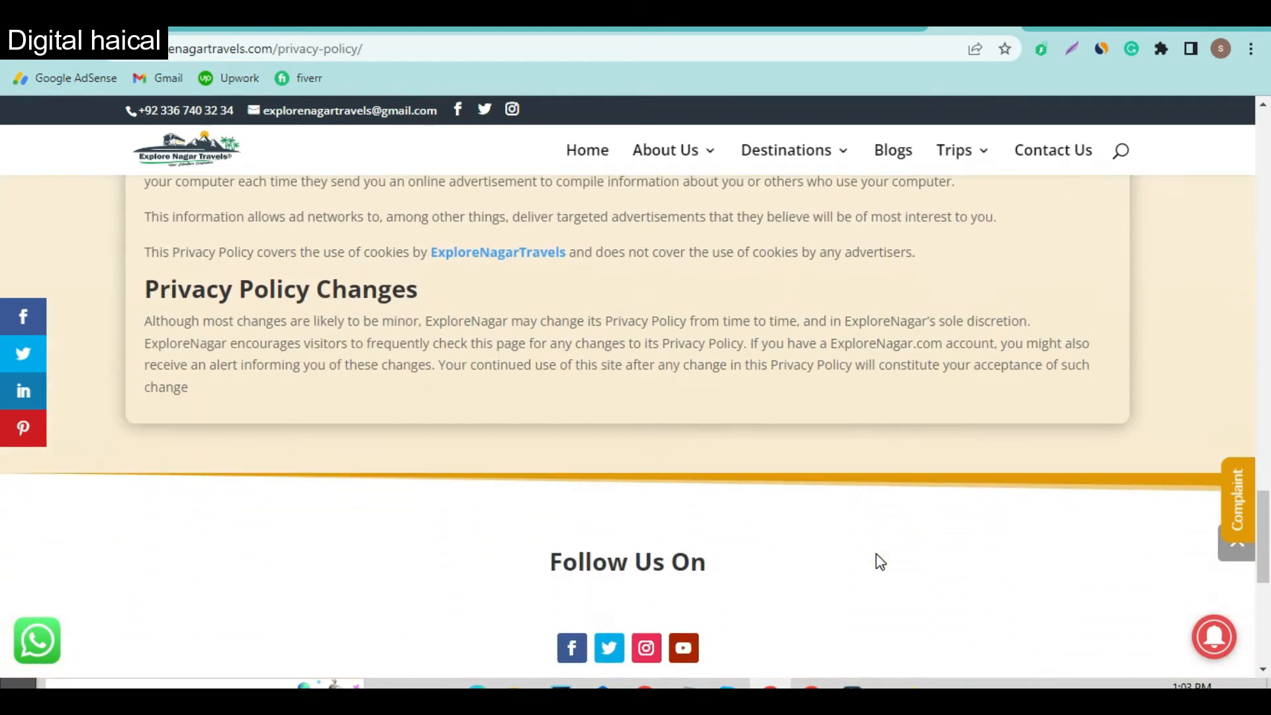
scroll(876, 553, "up", 12)
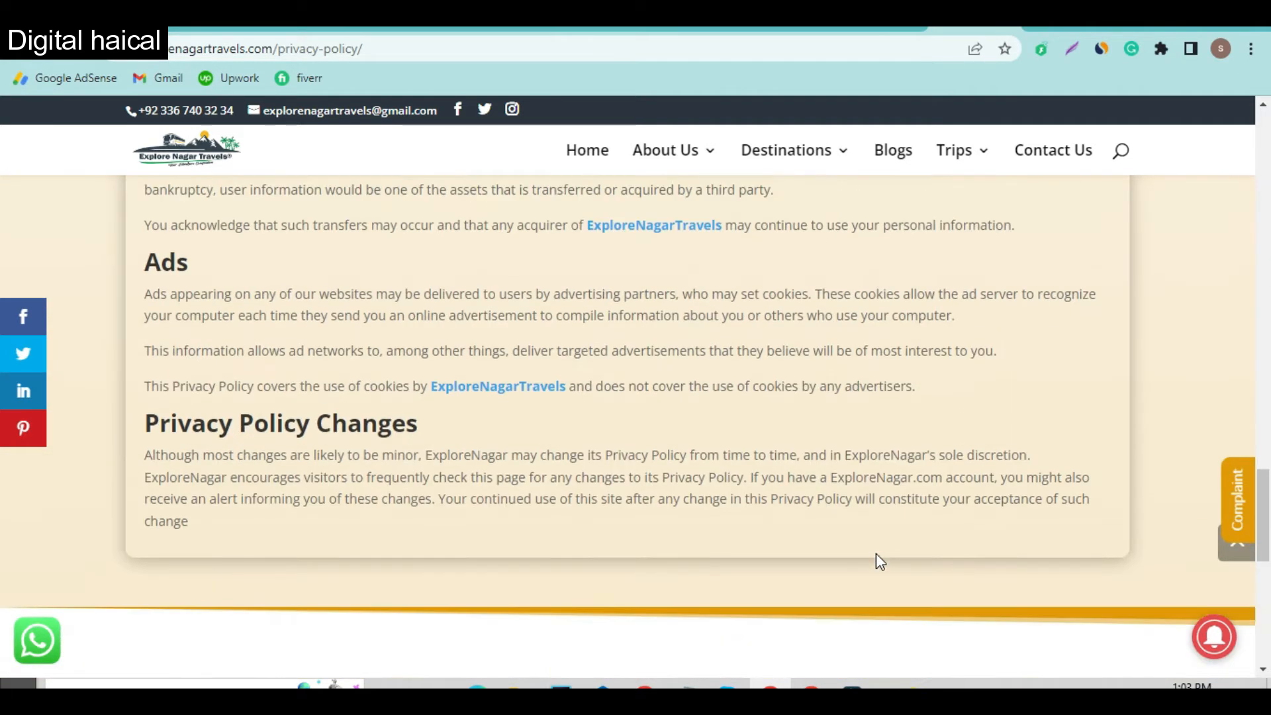
scroll(876, 554, "up", 13)
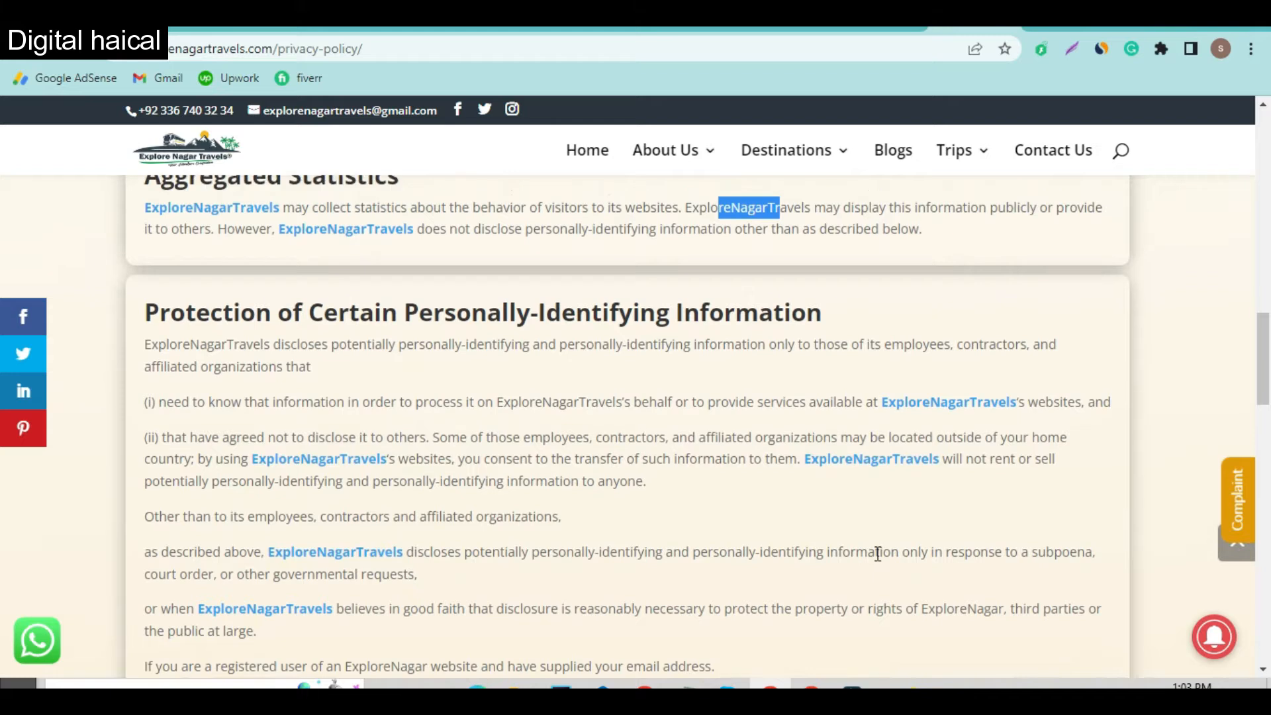
scroll(876, 554, "up", 13)
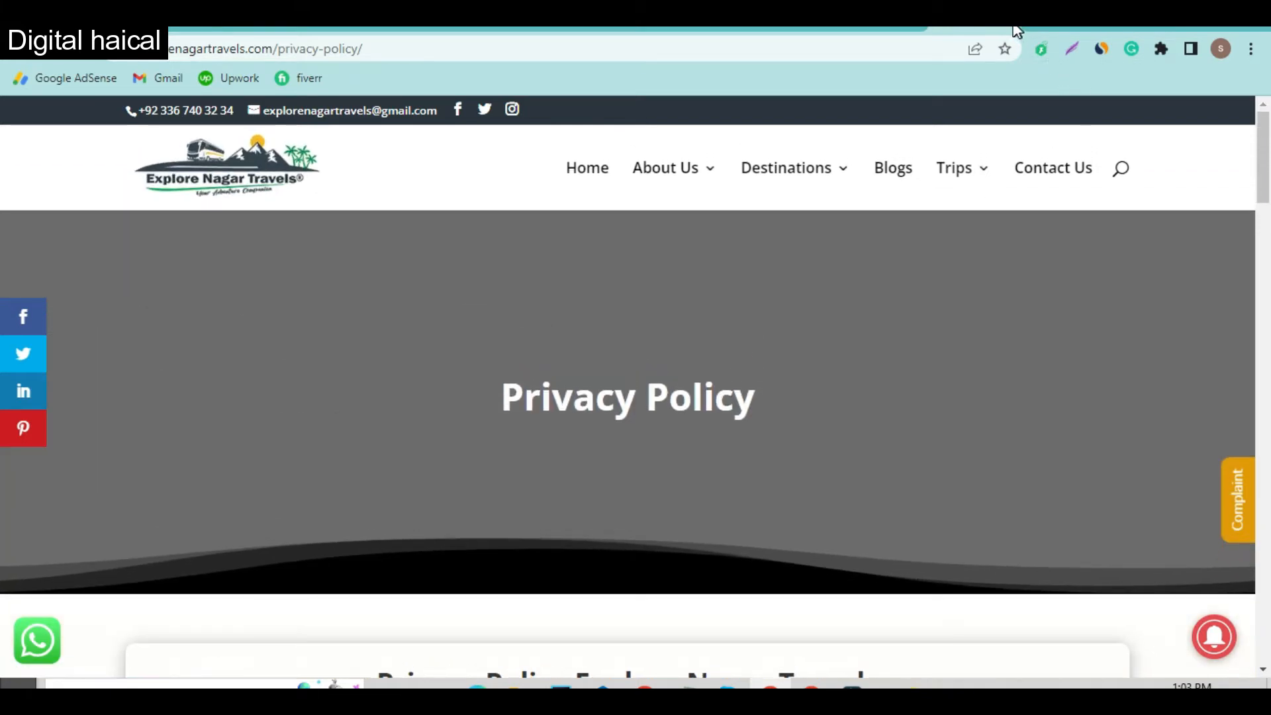
Step: Look through the open tabs and settle on the WordPress Dashboard
left_click(1013, 29)
left_click(668, 30)
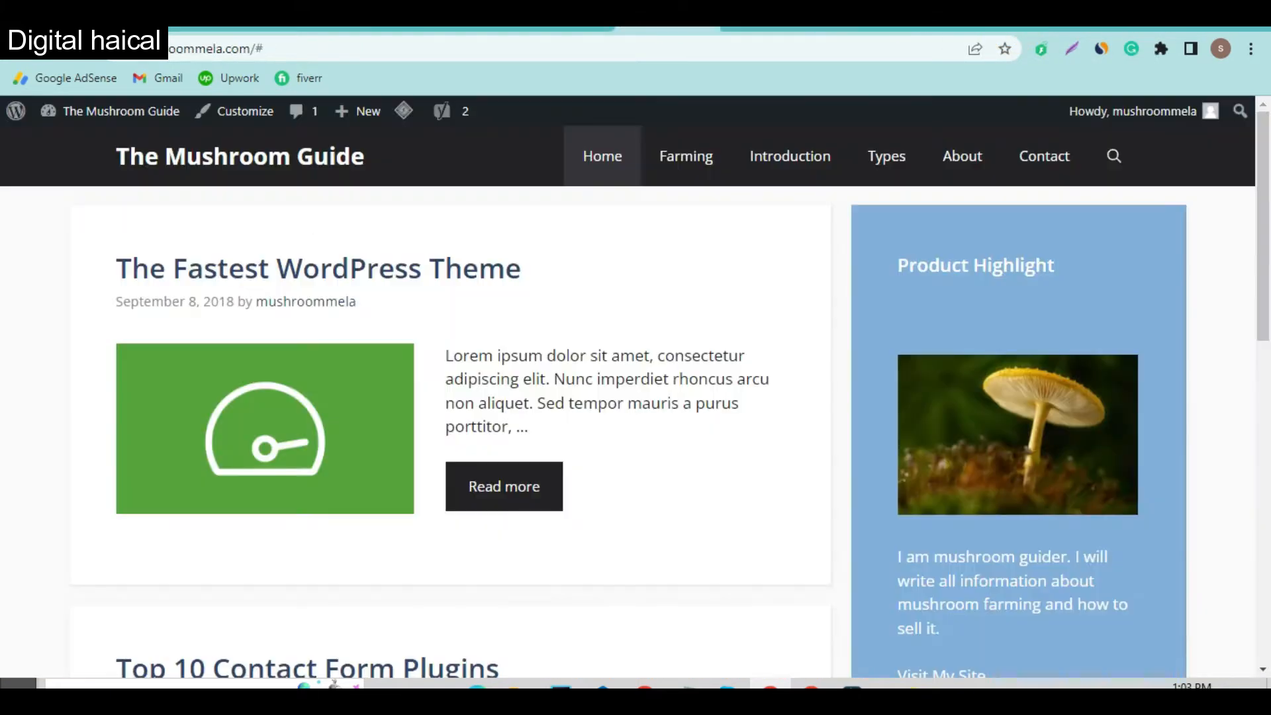
left_click(547, 29)
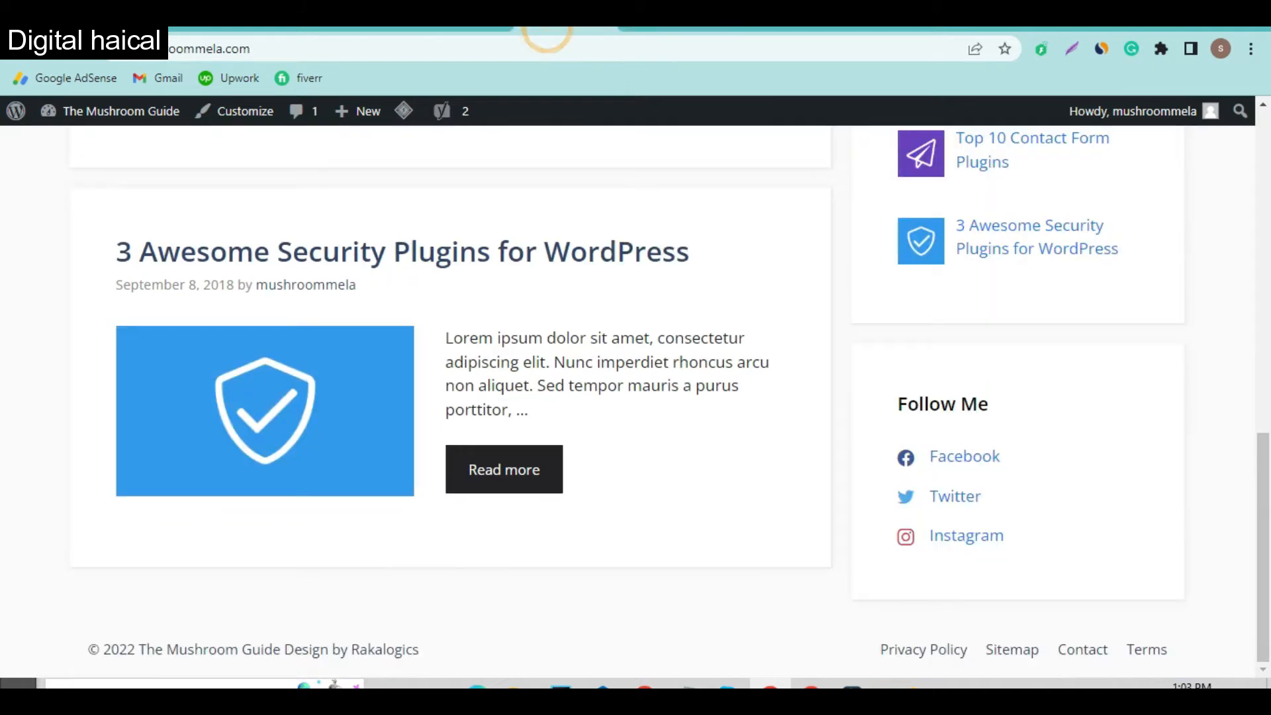
left_click(458, 29)
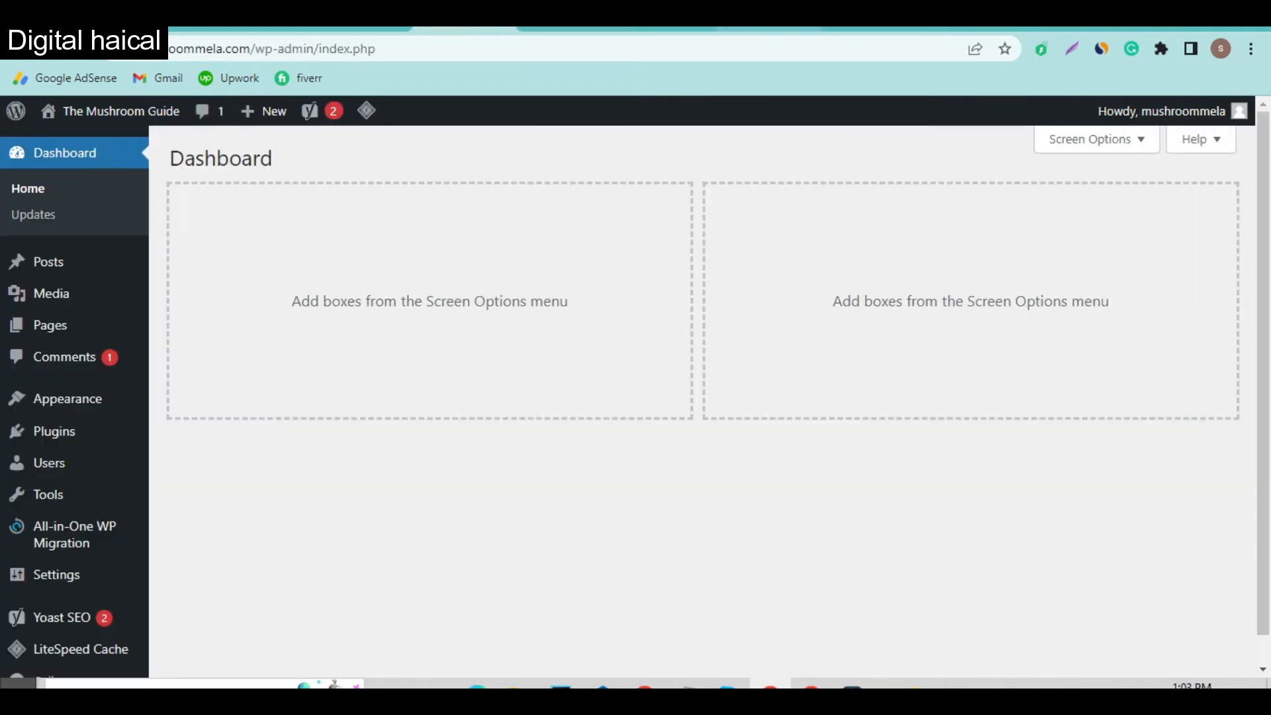
left_click(622, 29)
scroll(806, 514, "down", 10)
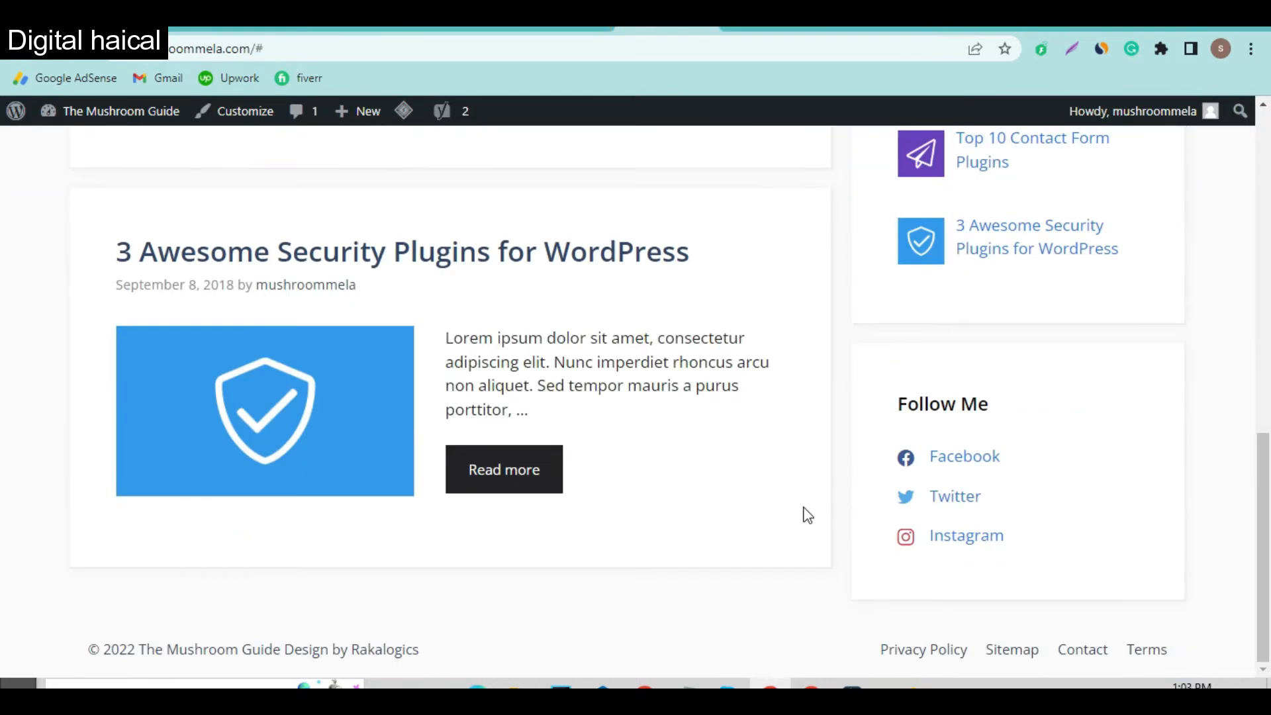
left_click(546, 29)
left_click(463, 29)
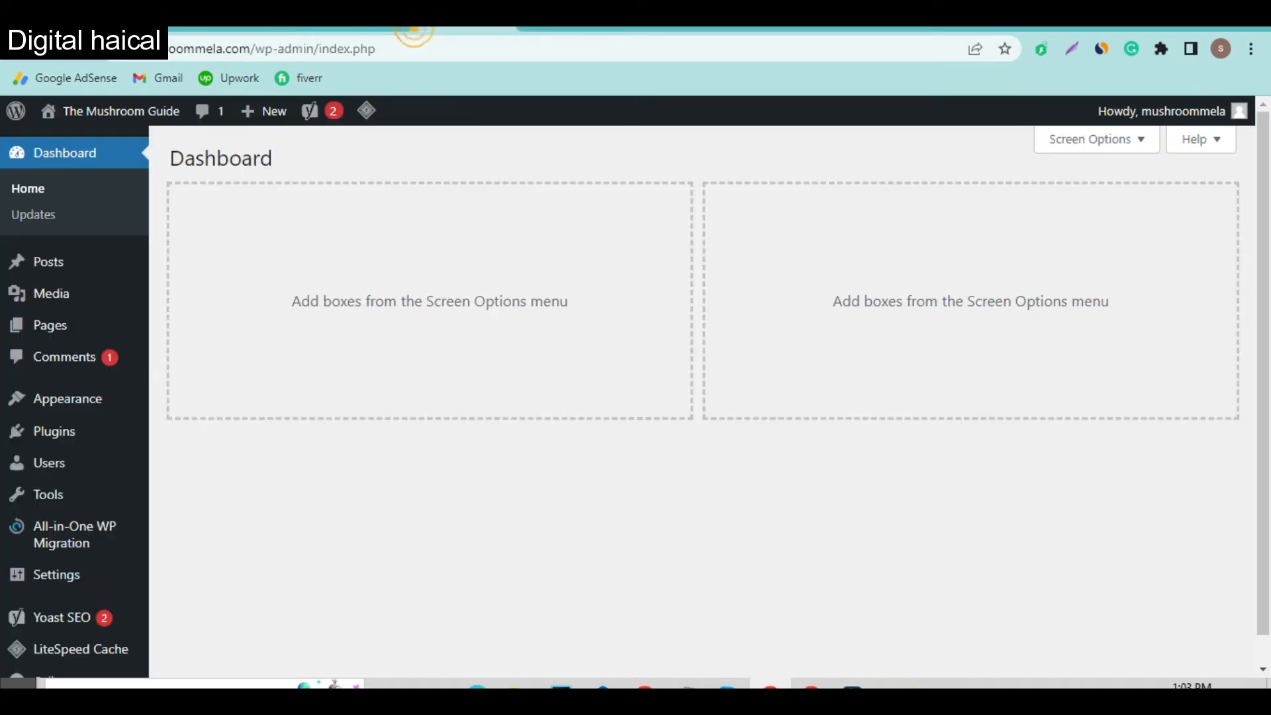
Step: Open the All Pages list in a new tab and switch to it
mouse_move(51, 326)
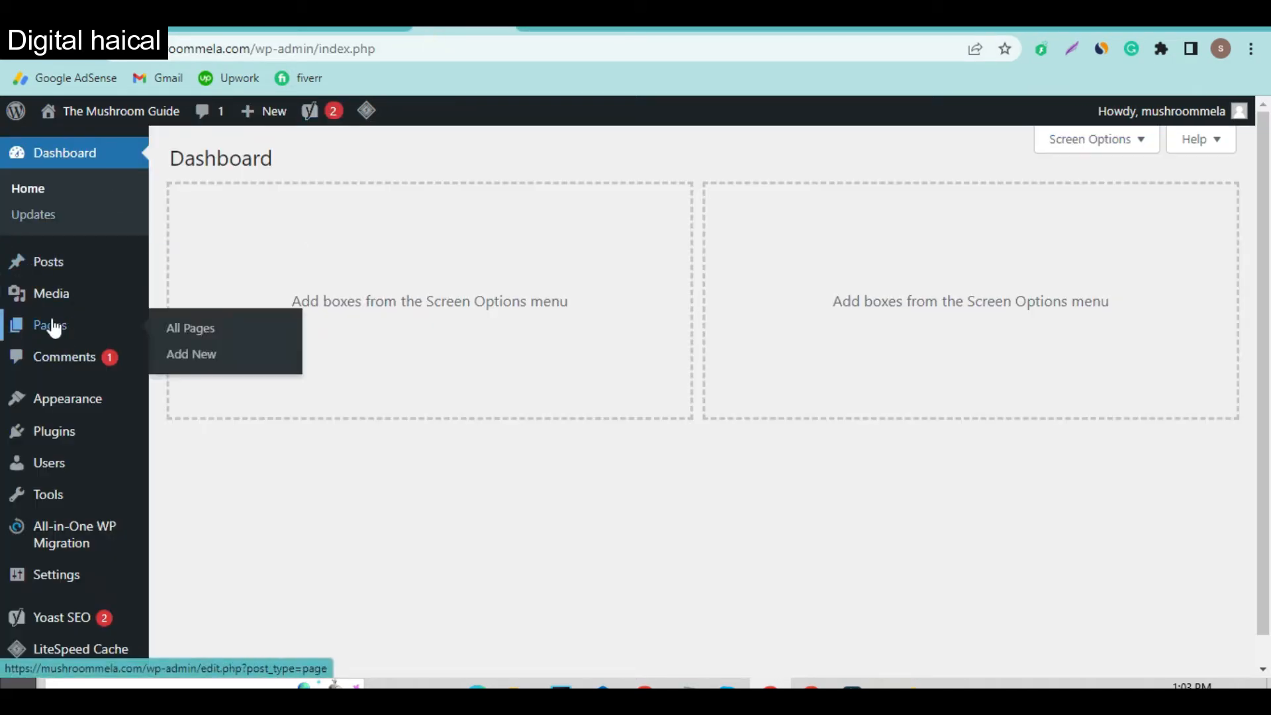
right_click(168, 337)
left_click(192, 343)
left_click(506, 34)
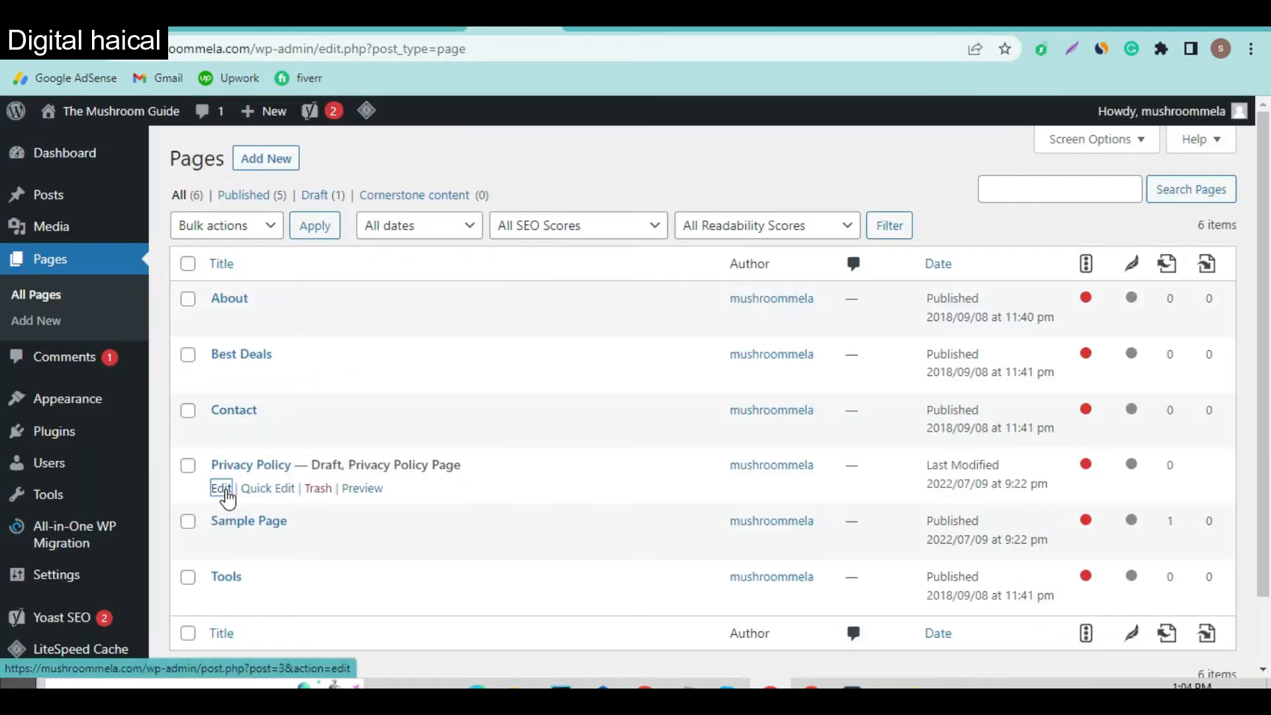
Step: Open the Privacy Policy draft's editor in a new tab, then start a new page
right_click(227, 496)
left_click(315, 297)
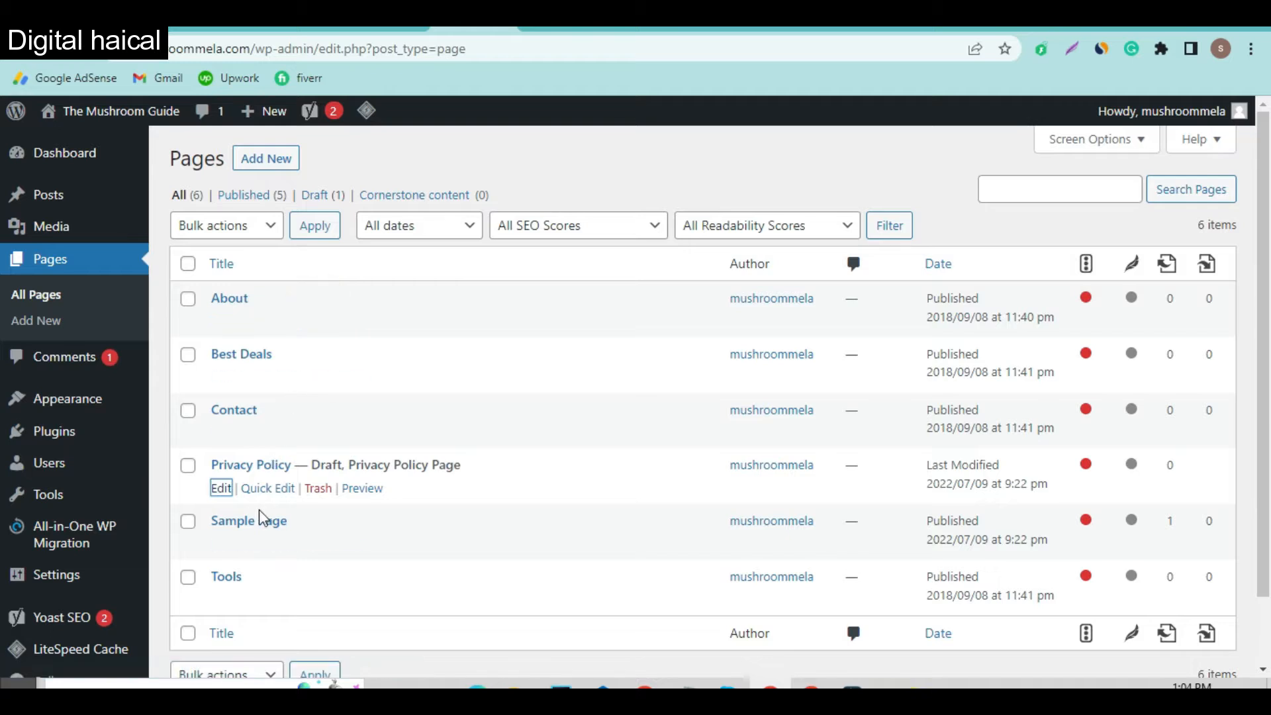
scroll(260, 518, "down", 2)
scroll(259, 517, "up", 2)
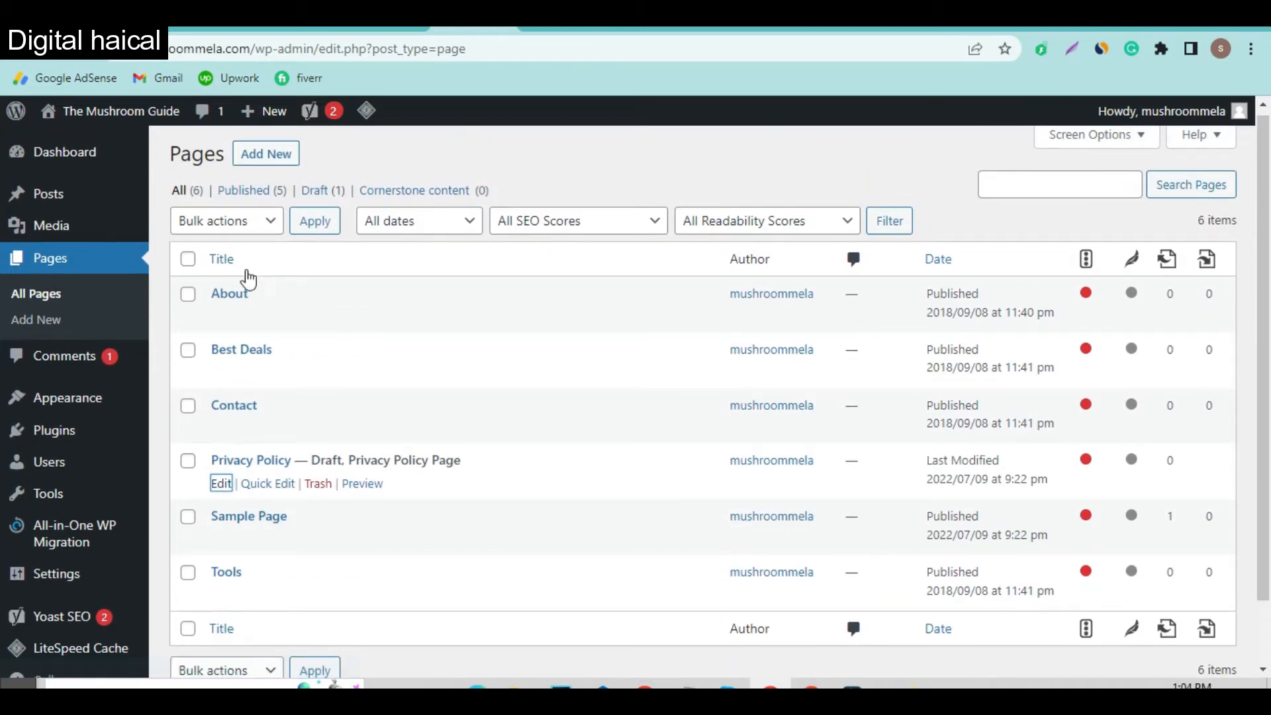
left_click(265, 159)
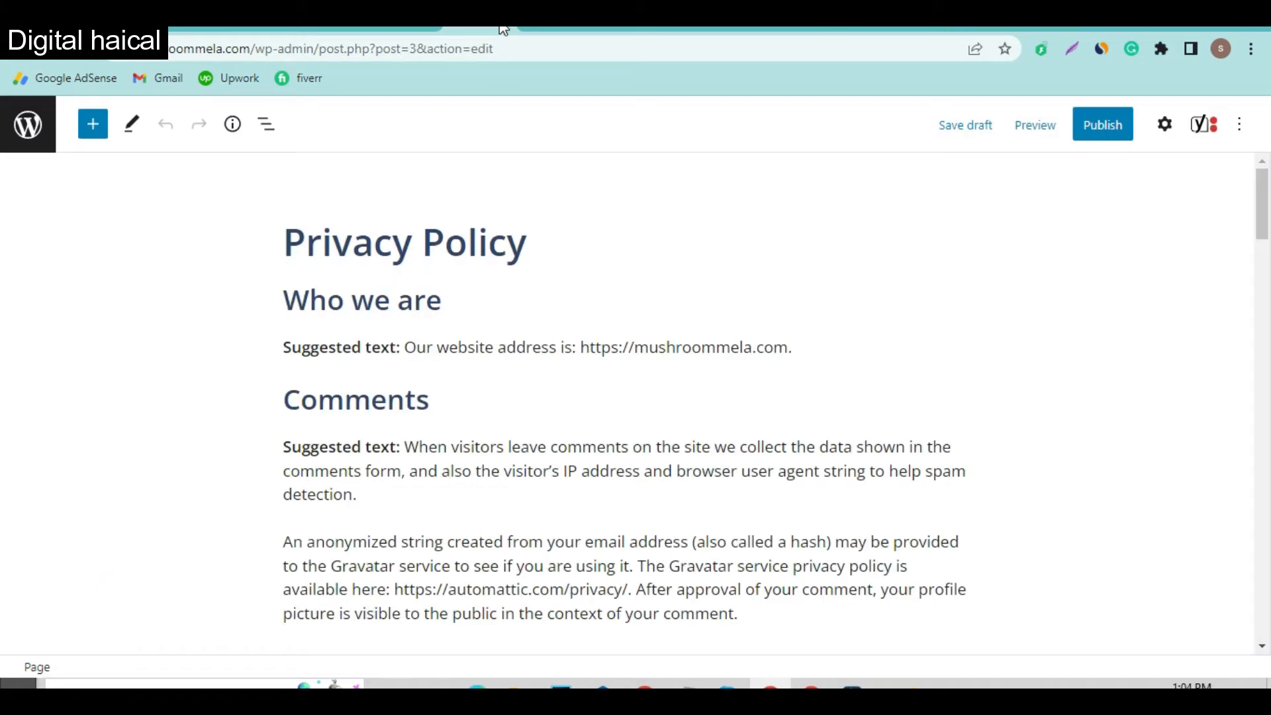
Step: Title the new page and publish it, retitling it as TOS
left_click(545, 29)
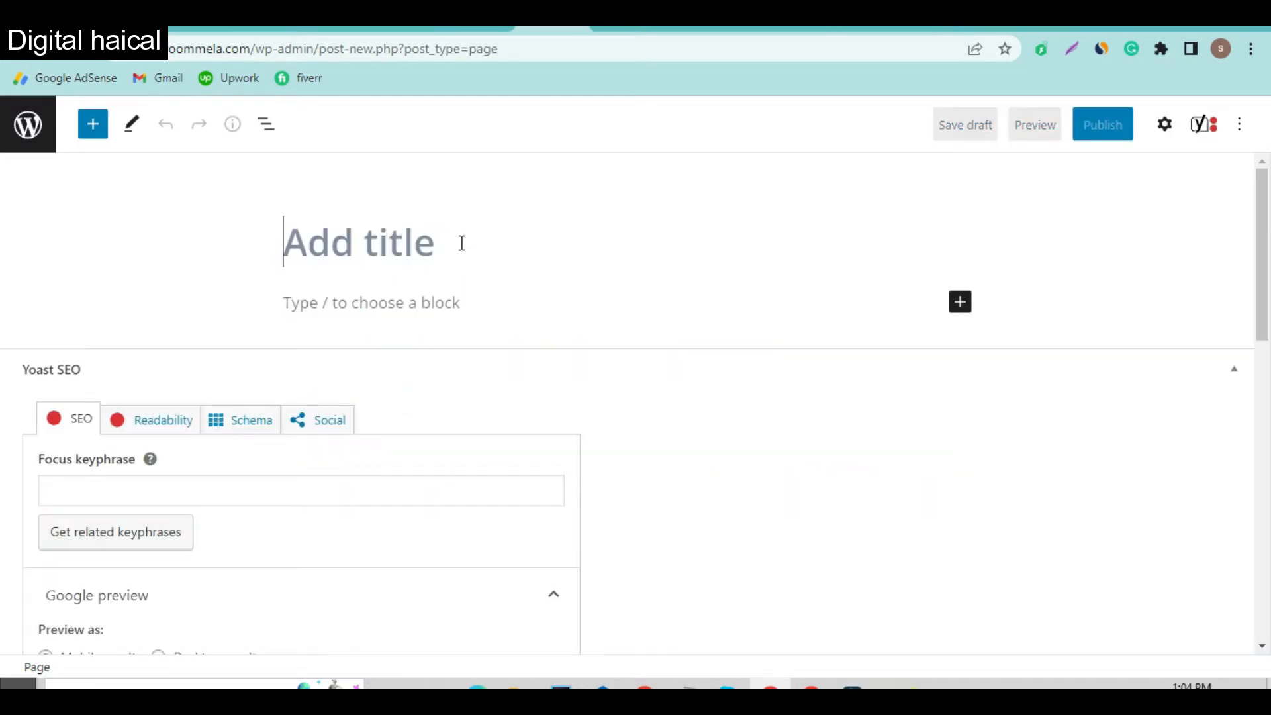
type("Desclaimer")
left_click(1090, 132)
left_click(1087, 127)
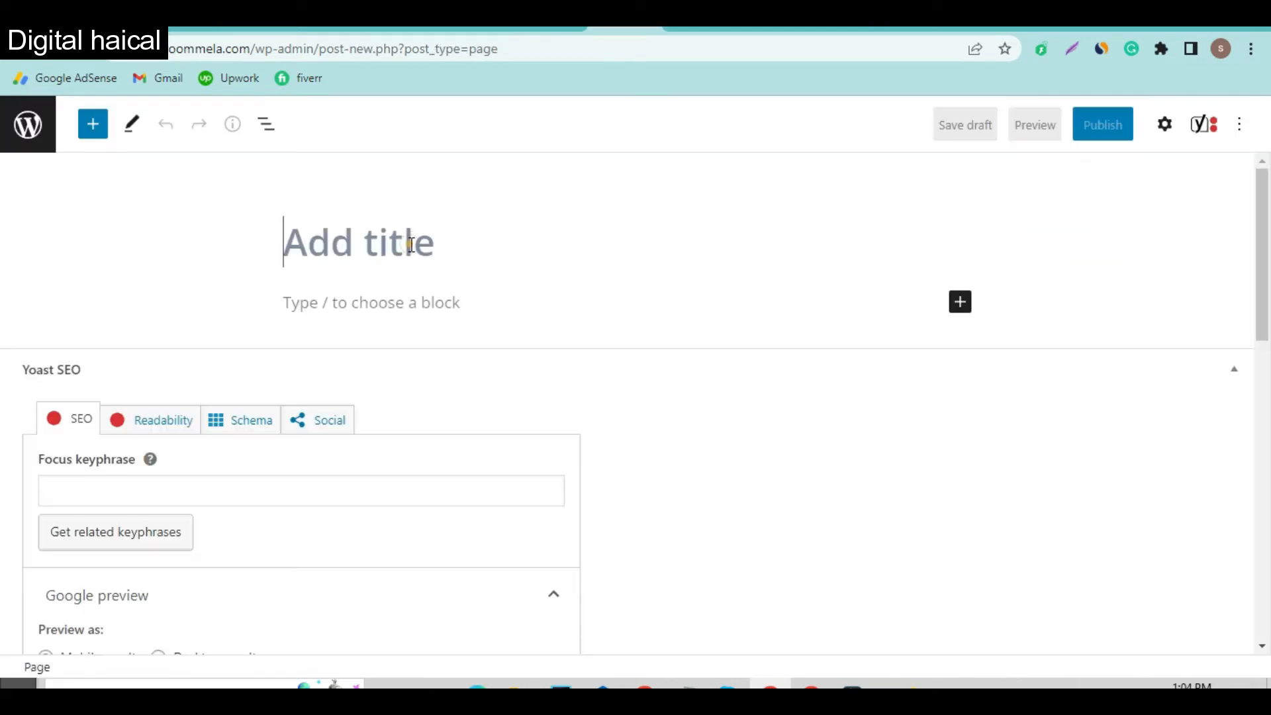
type("Term")
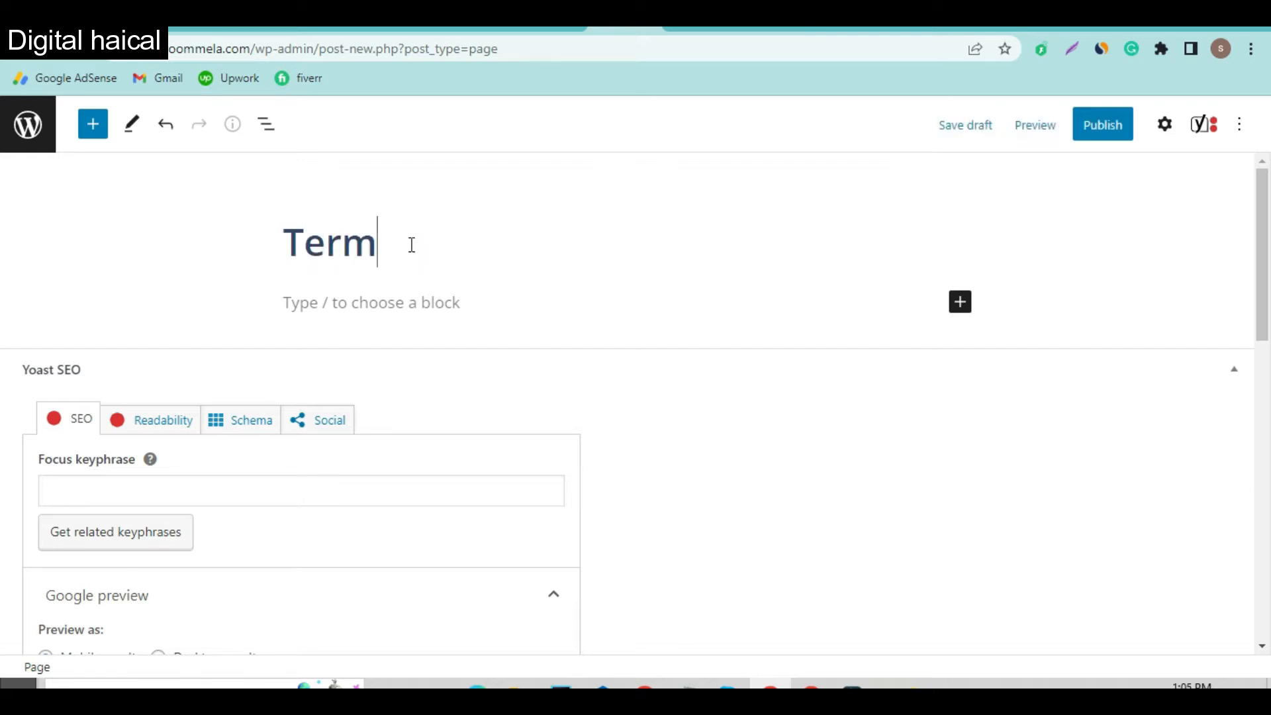
key("BackSpace")
key("BackSpace")
key("BackSpace")
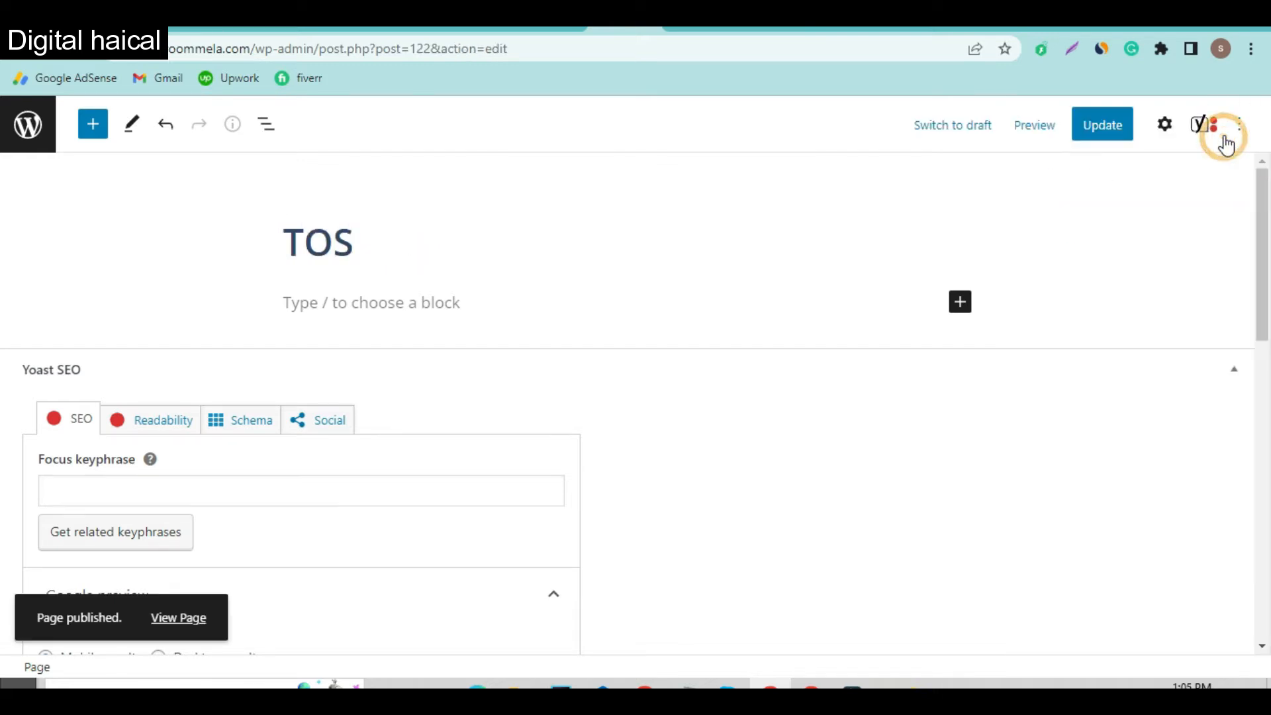
Step: Change the page's URL slug from tos to termsandcondition, update, and return to the travel site
left_click(1164, 124)
scroll(1107, 389, "down", 2)
left_click(1107, 392)
left_click(1068, 453)
double_click(1063, 459)
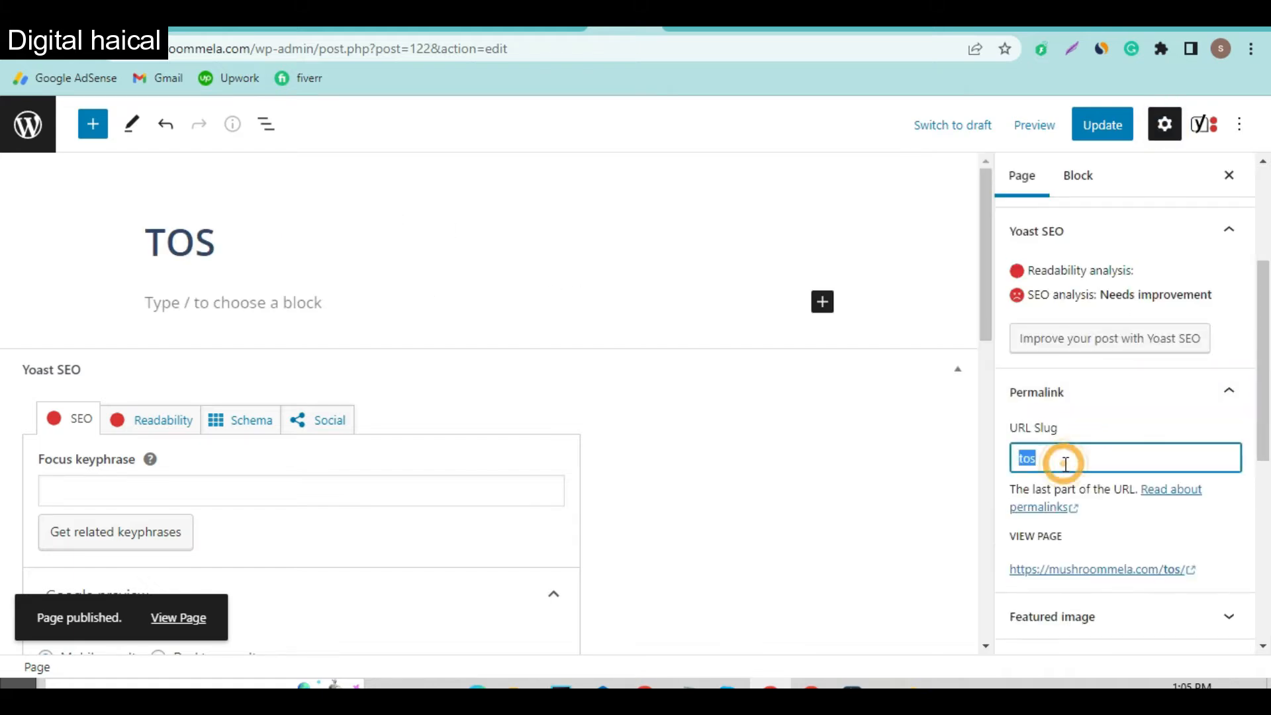
type("termsand")
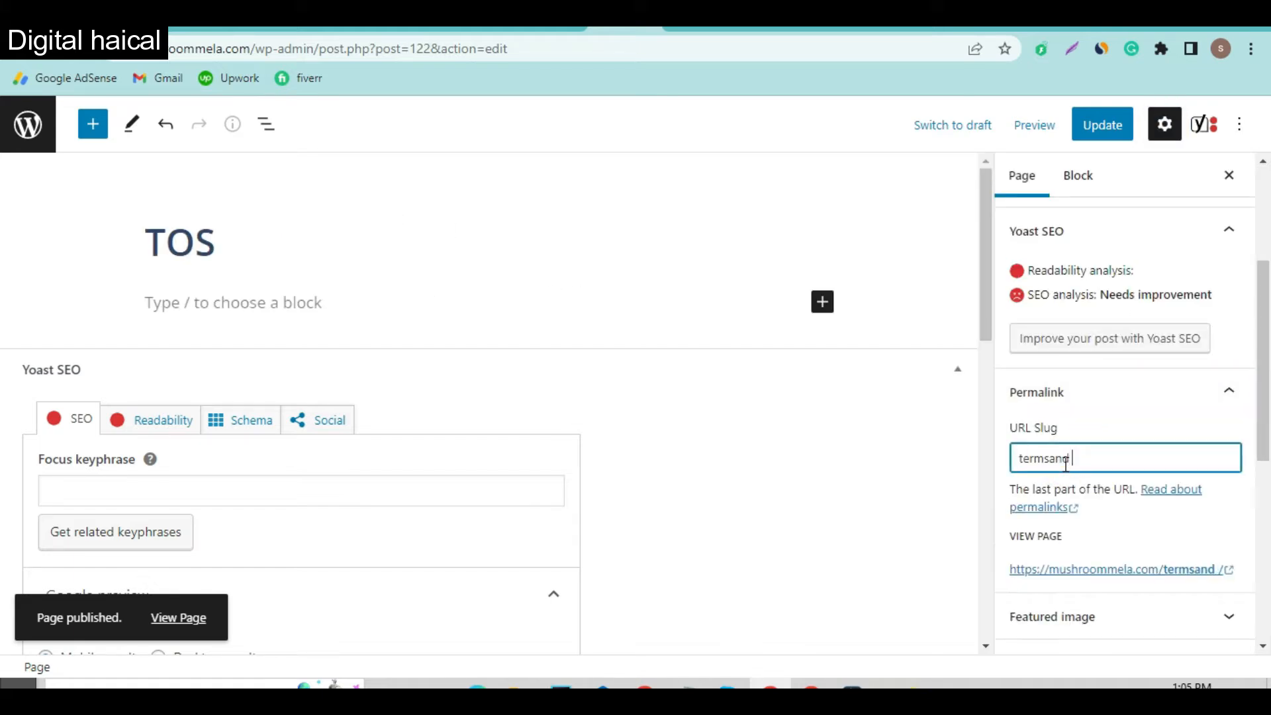
type("condition")
left_click(1101, 128)
left_click(973, 28)
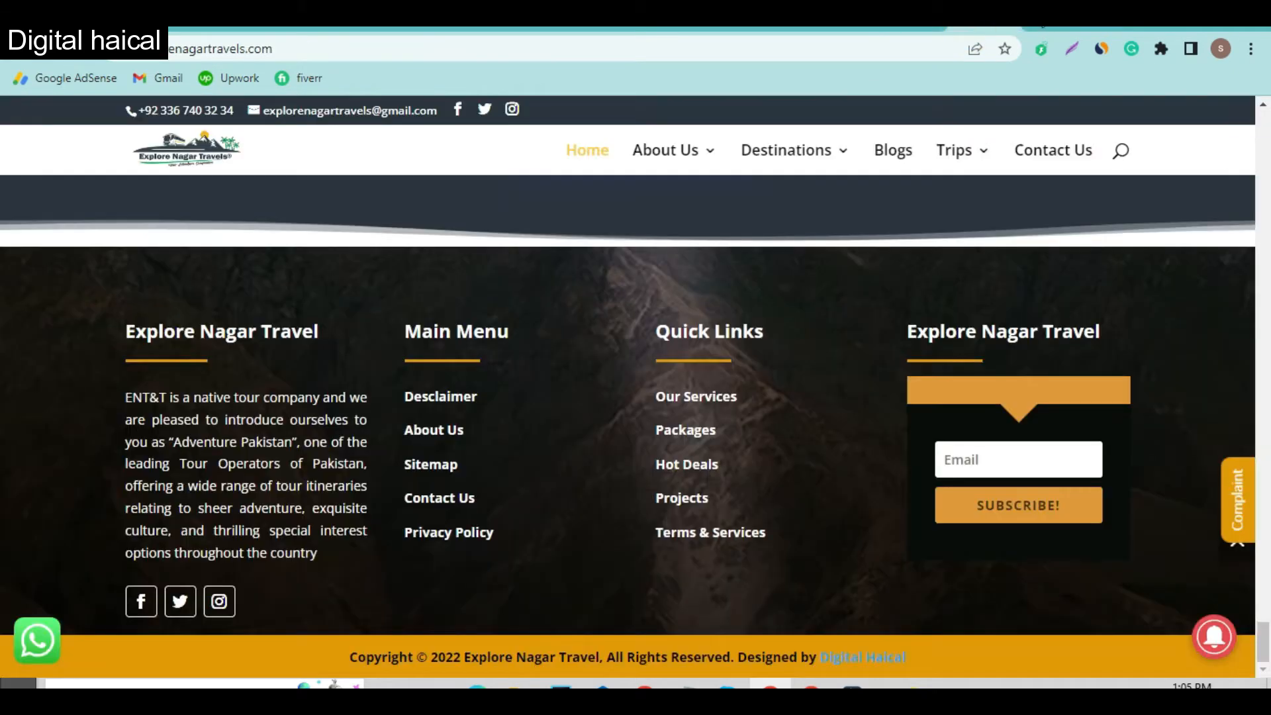
Step: Google 'privacy policy generator' in a new tab and open privacypolicygenerator.info
left_click(1044, 27)
type("privac")
key("Down")
key("Return")
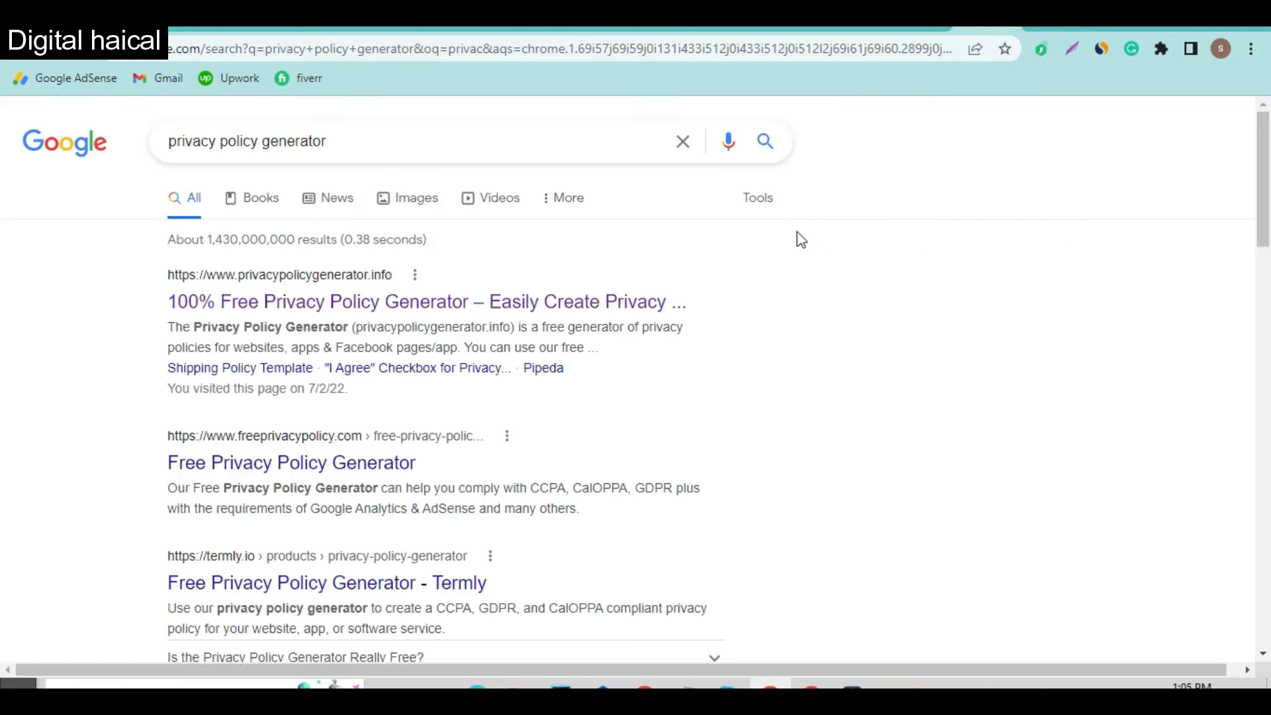
left_click(375, 305)
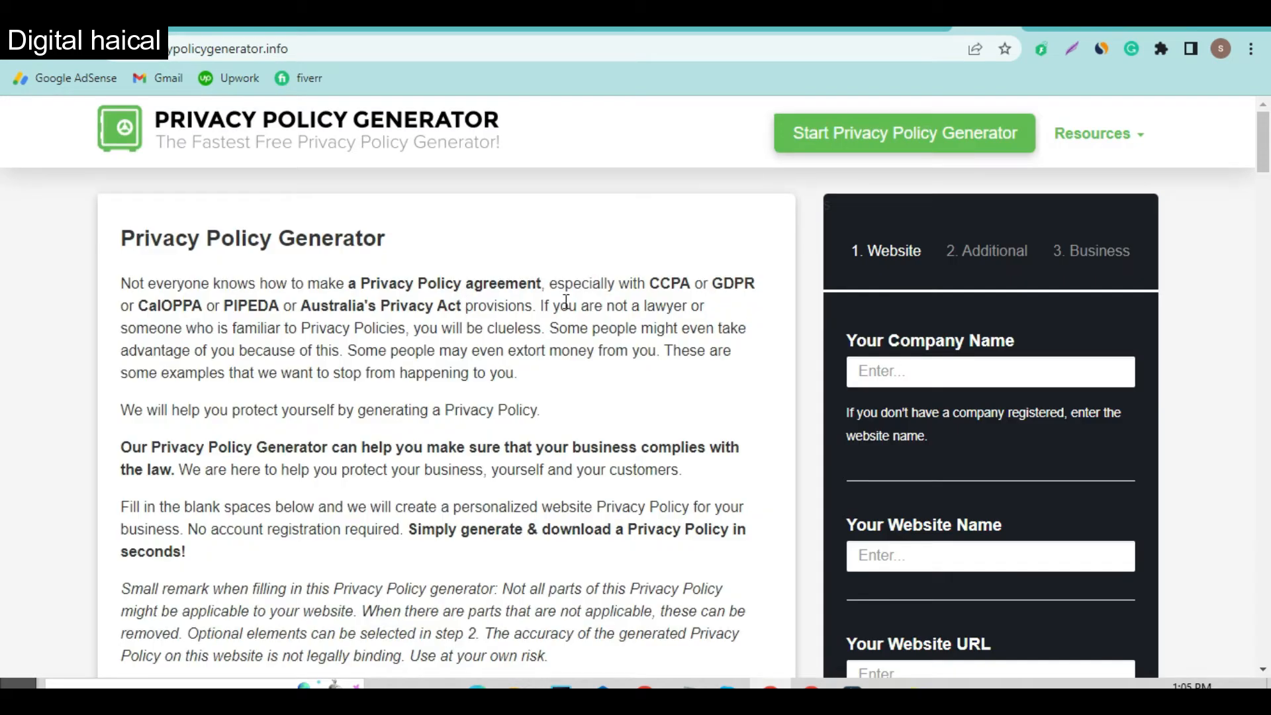
Step: Enter company Mushroom Mela, website mushroommela.com and the copied site URL, then continue
left_click(913, 368)
left_click(940, 380)
left_click(991, 370)
left_click(940, 366)
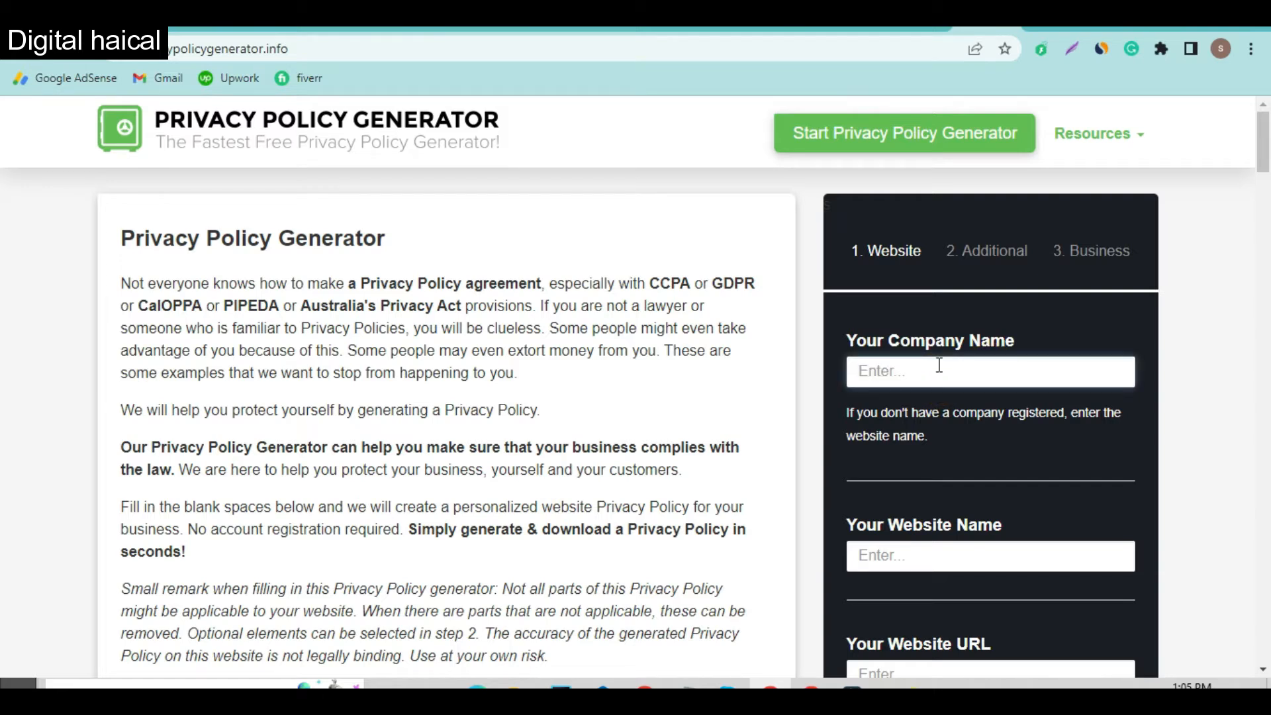
type("Mushroom Me")
left_click(966, 558)
type("mushroommela.com")
scroll(965, 564, "down", 3)
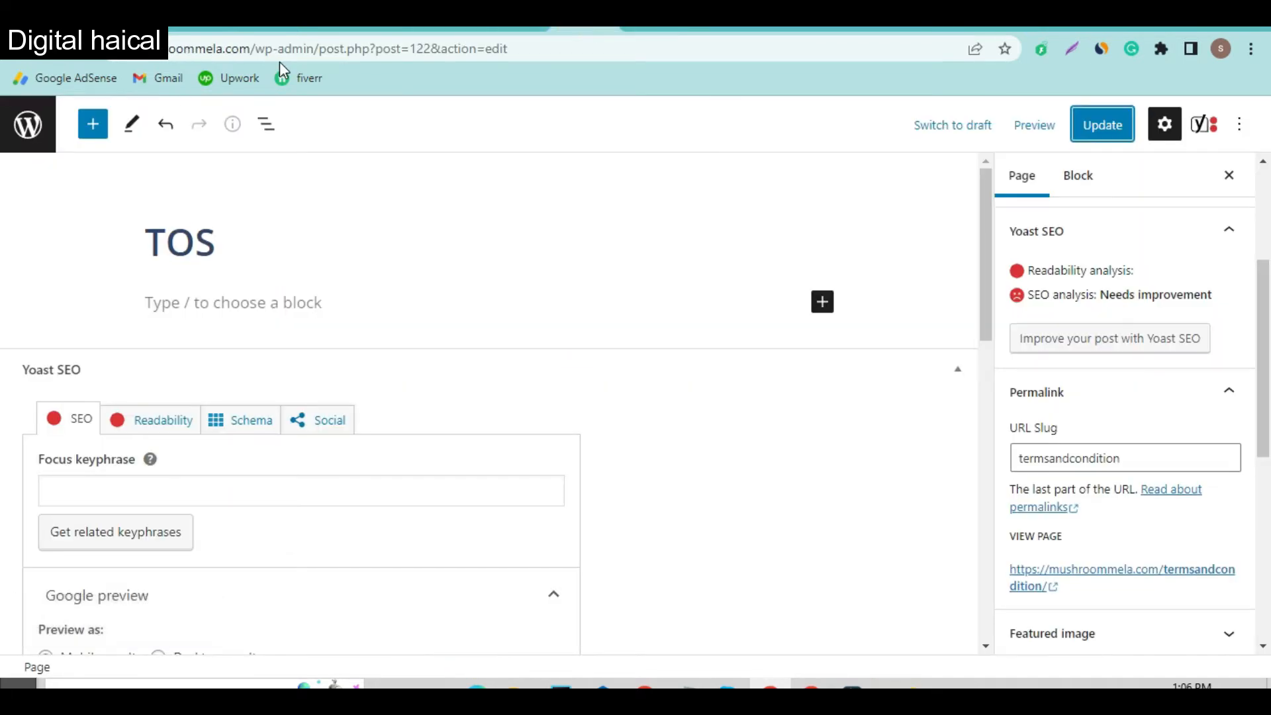
left_click(259, 56)
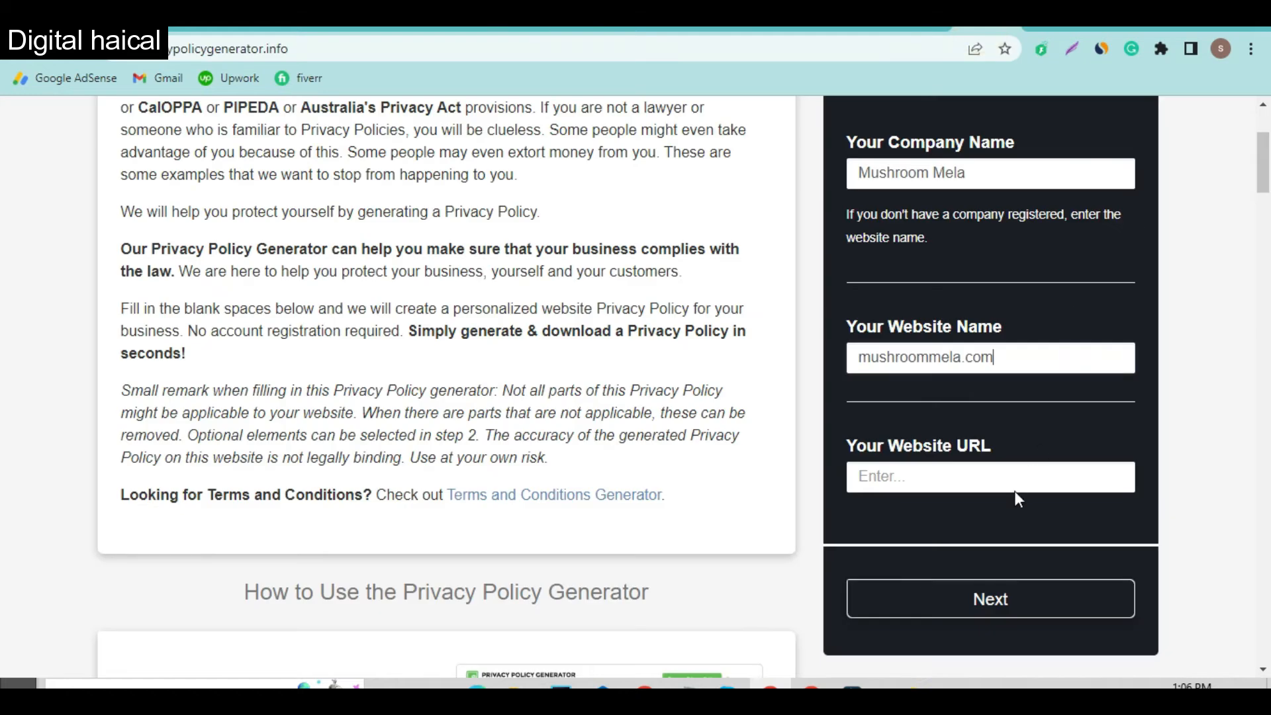
left_click(1019, 473)
type("https://mushroommela.com/")
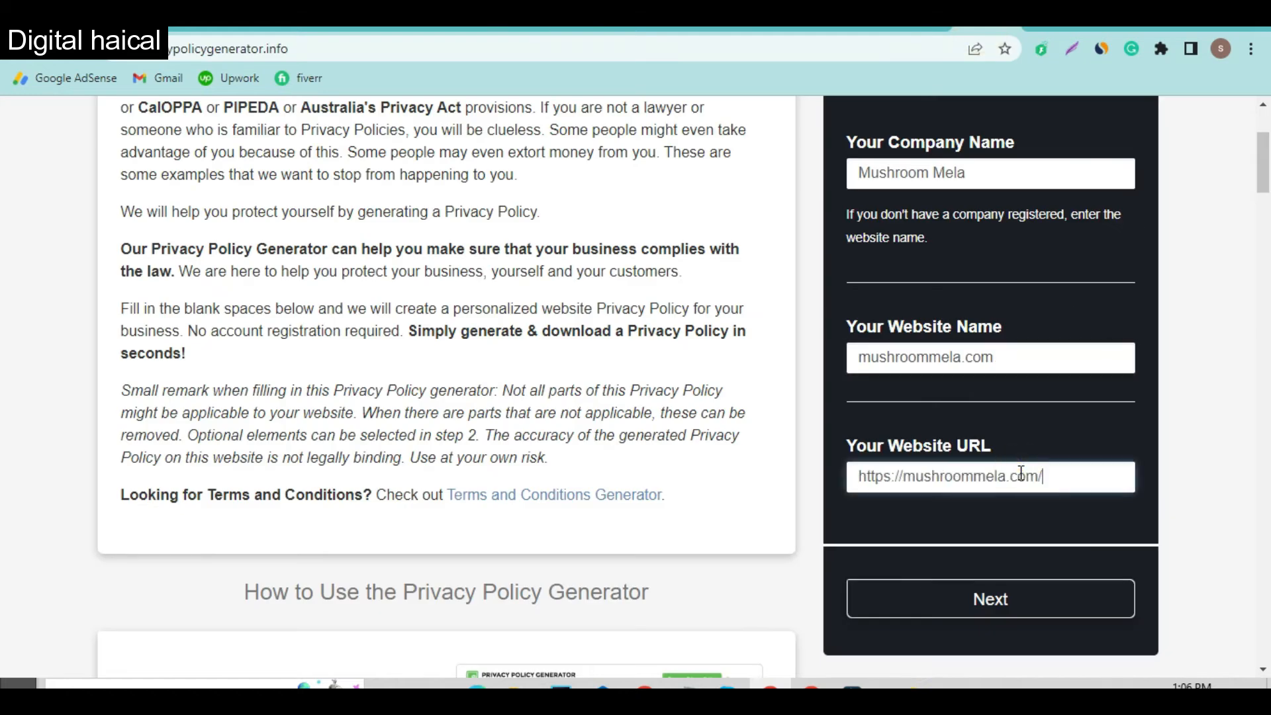
left_click(1014, 609)
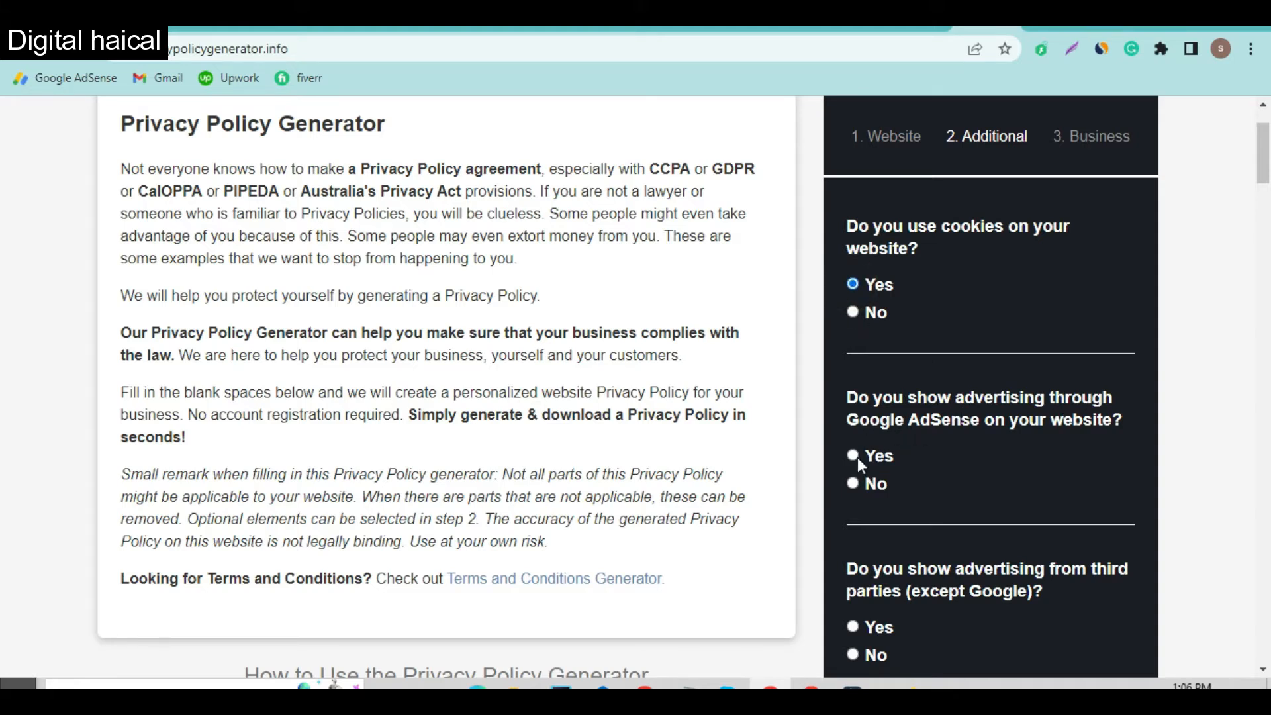
Step: Answer No to third-party advertising and advance to the Business step
scroll(891, 579, "down", 2)
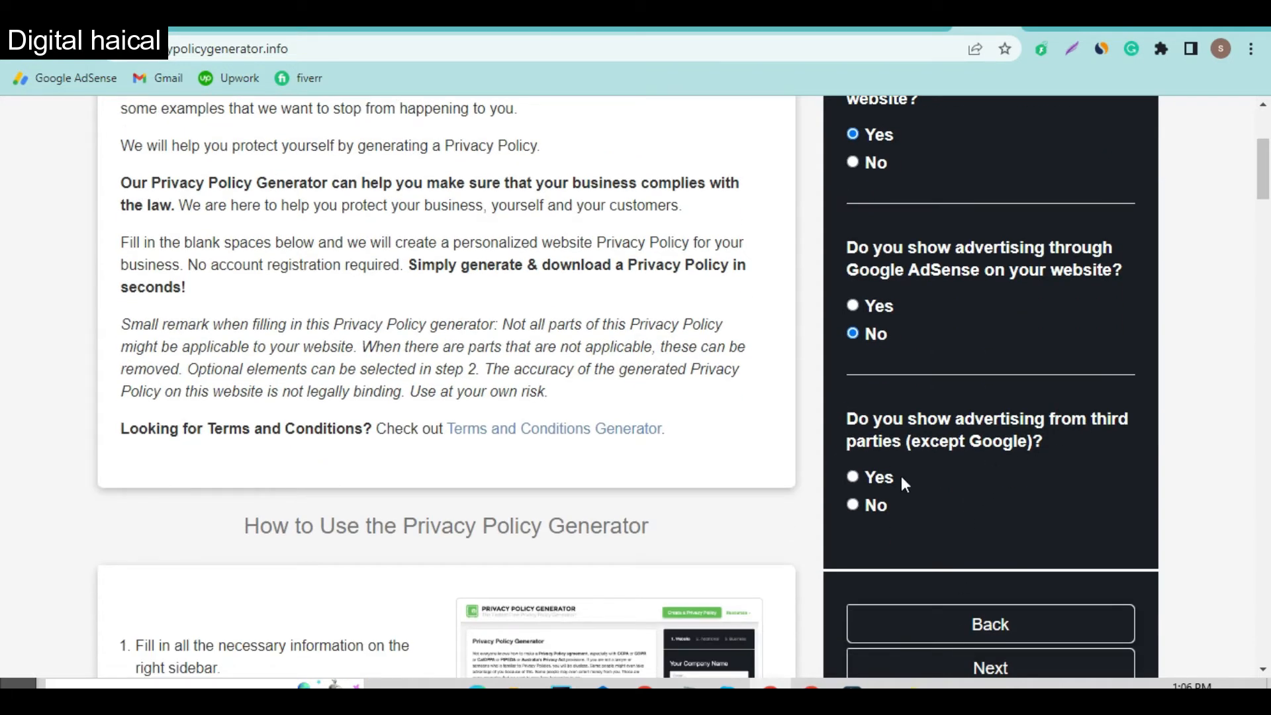
left_click(877, 506)
scroll(904, 514, "down", 2)
left_click(921, 527)
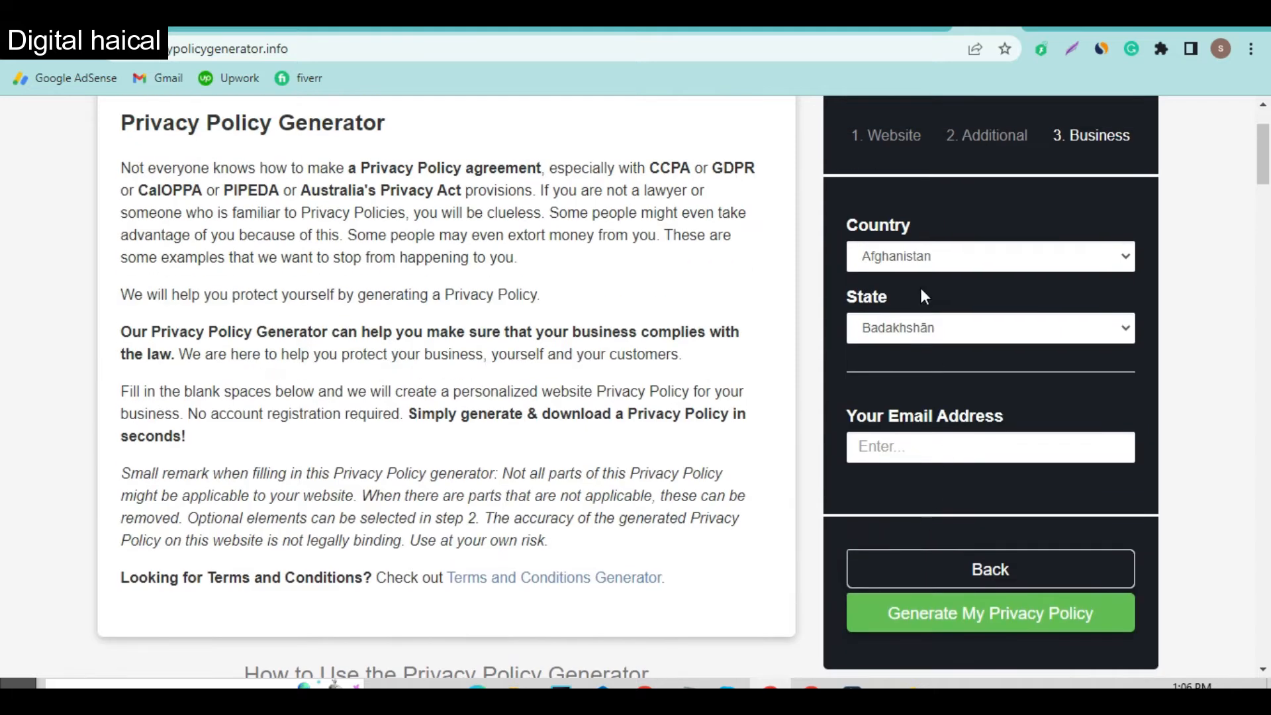
Step: Set country Pakistan, state Khyber Pakhtunkhwa, and enter the contact e-mail address
left_click(936, 258)
key("p")
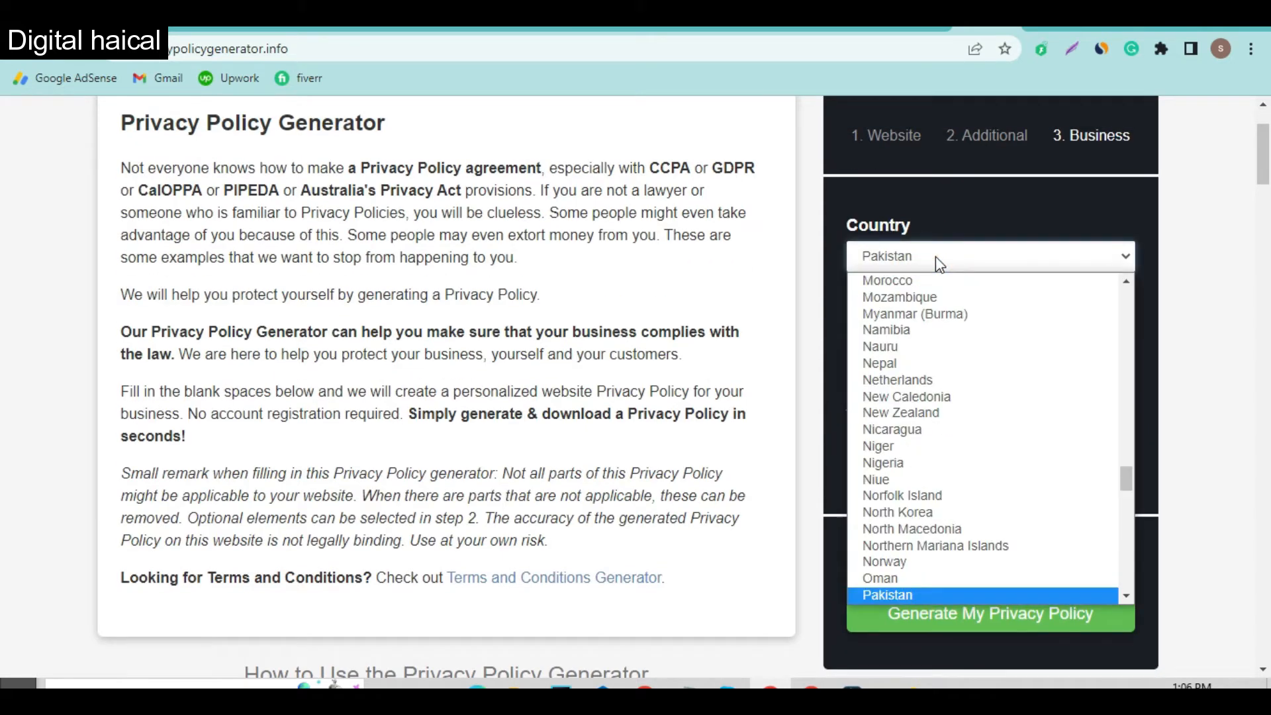
key("Return")
left_click(948, 327)
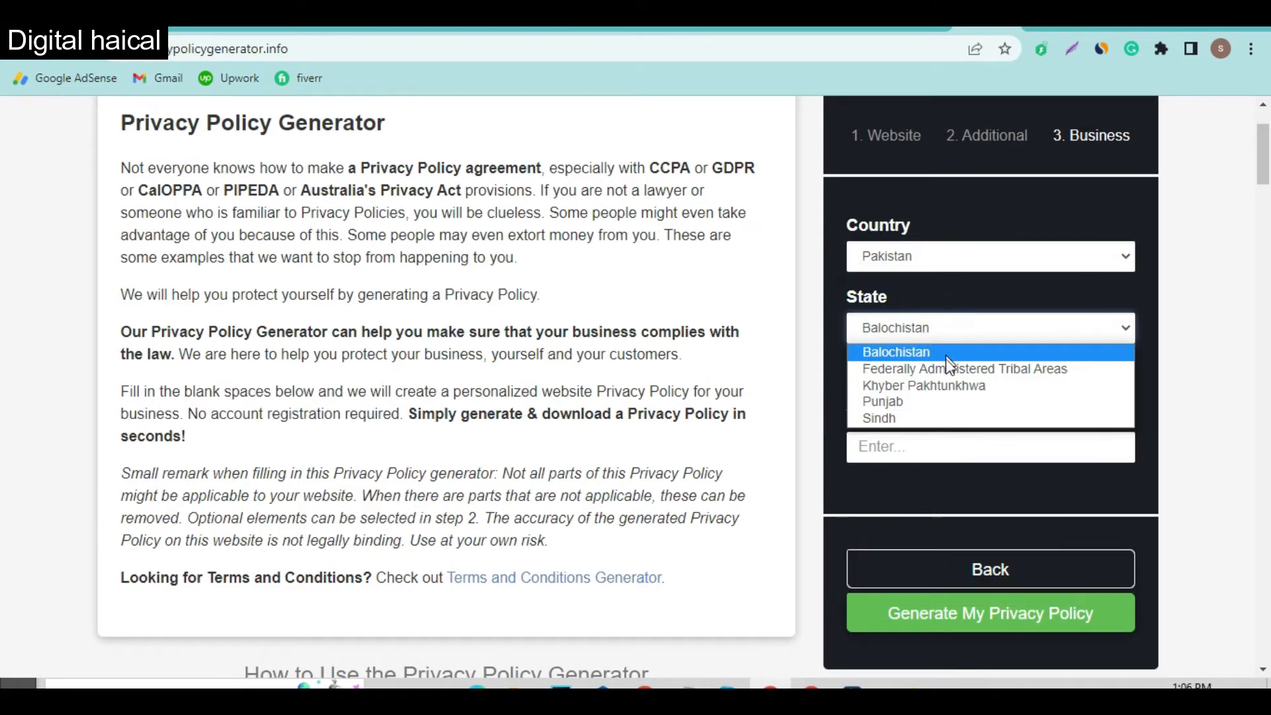
left_click(946, 400)
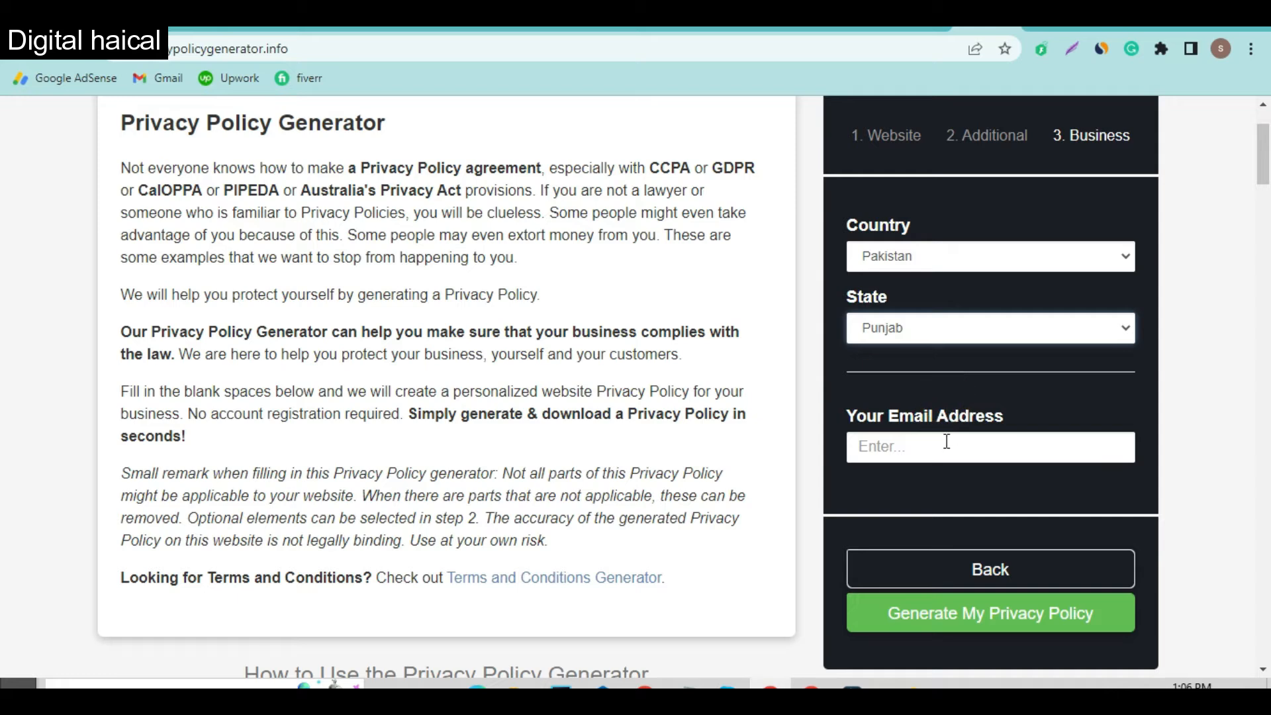
left_click(951, 324)
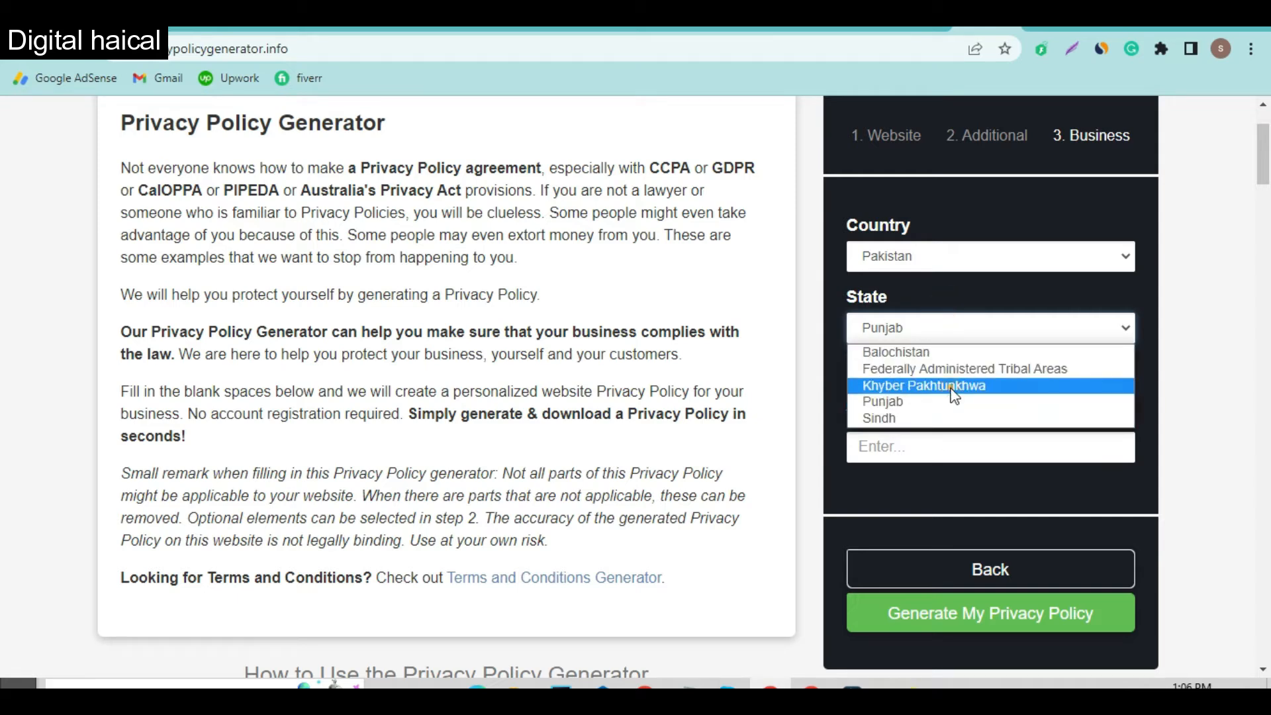
left_click(951, 384)
left_click(950, 457)
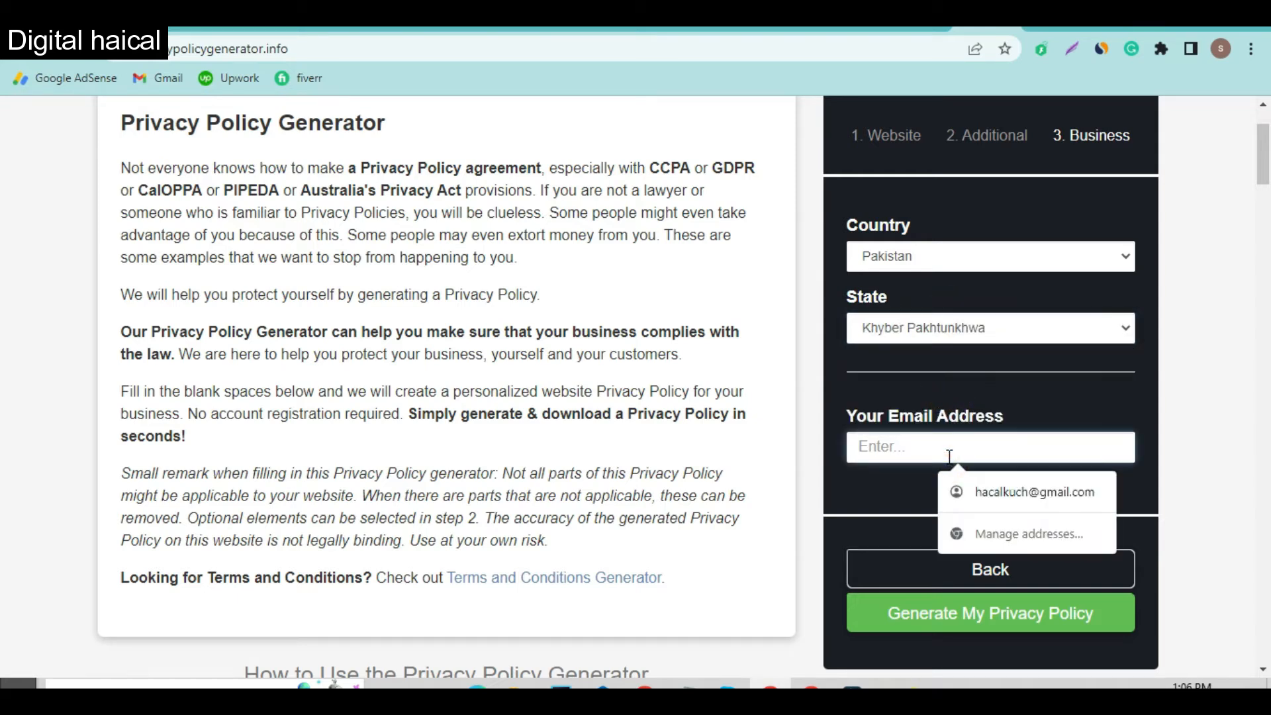
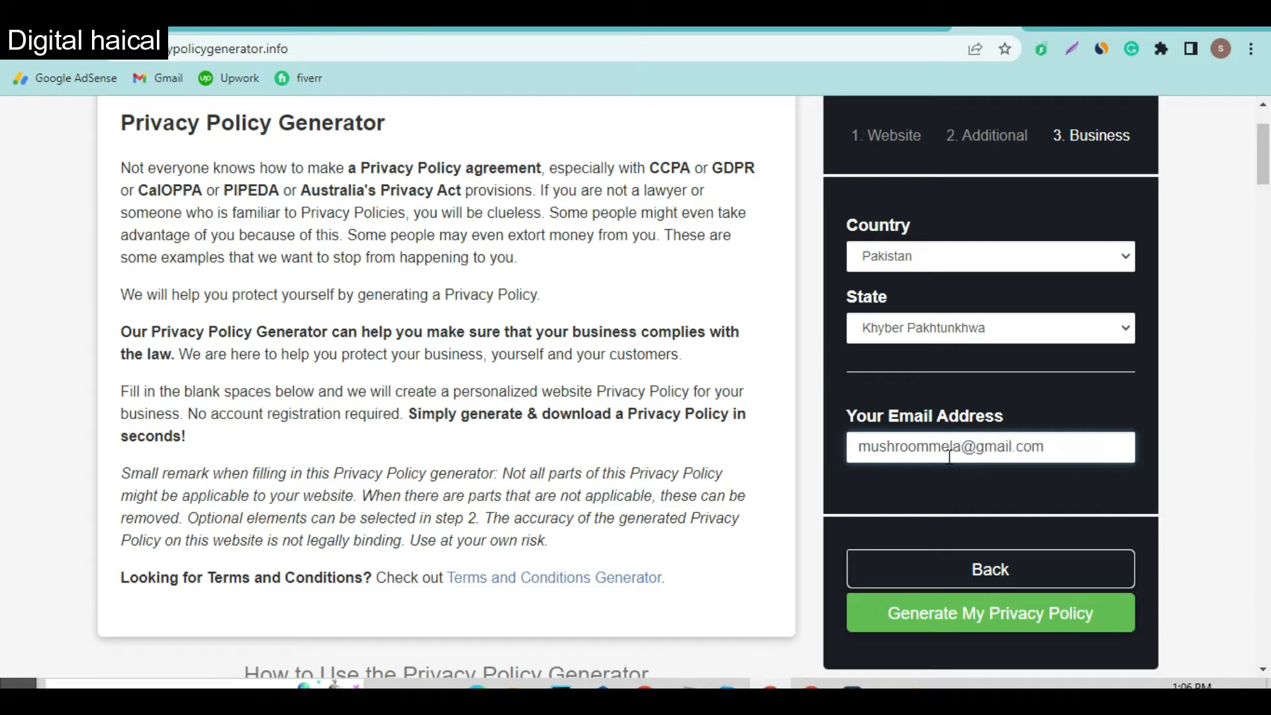
Step: Generate the privacy policy, select its full text, and return to the WordPress editor
left_click(991, 613)
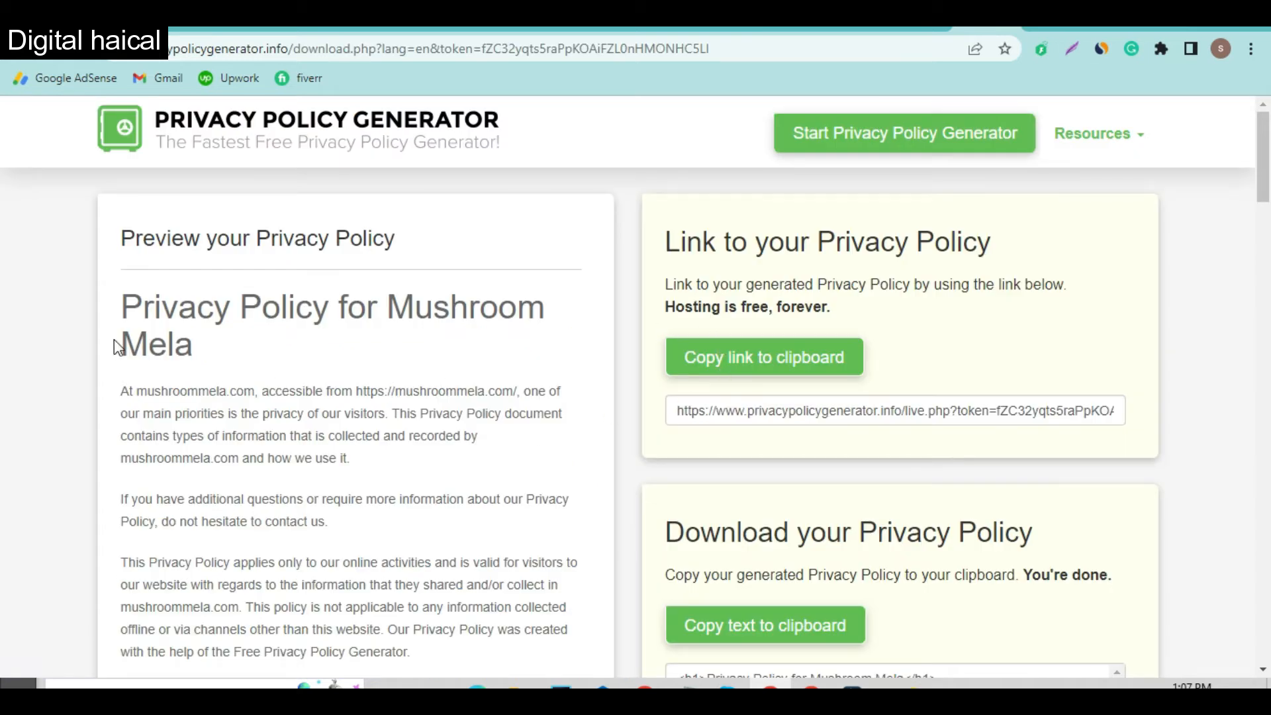
left_click_drag(123, 299, 336, 542)
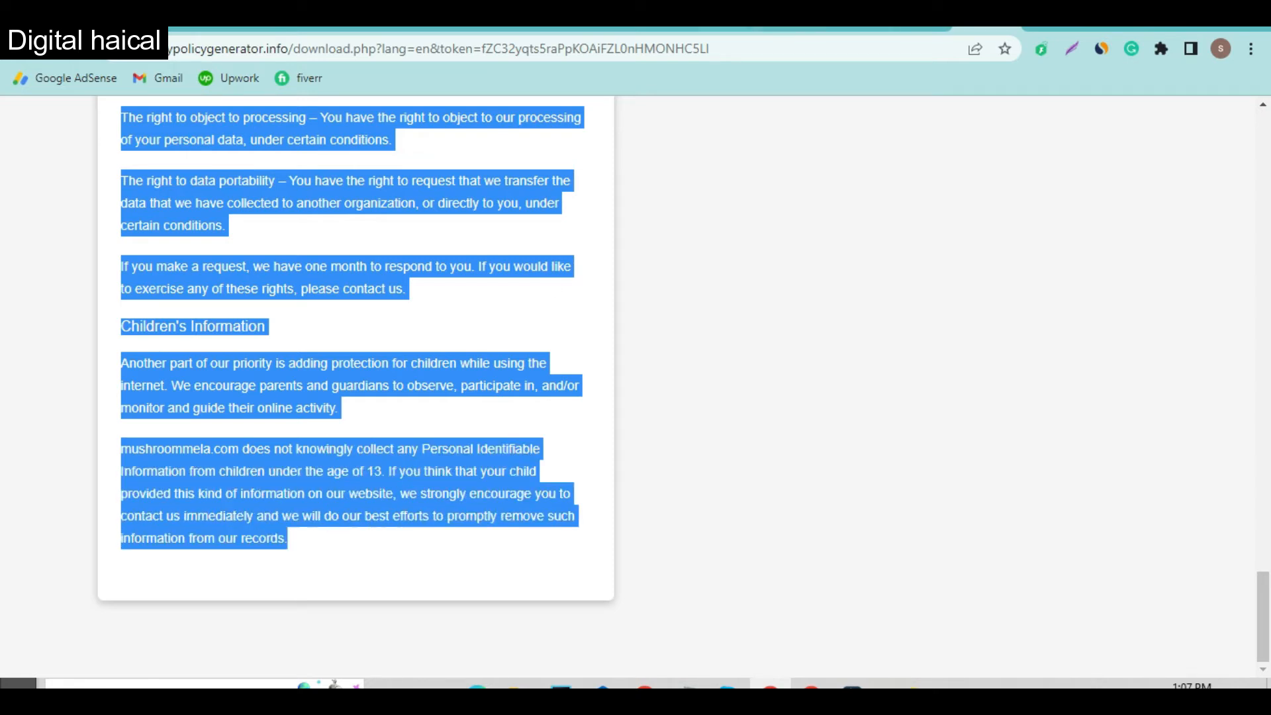
left_click(447, 30)
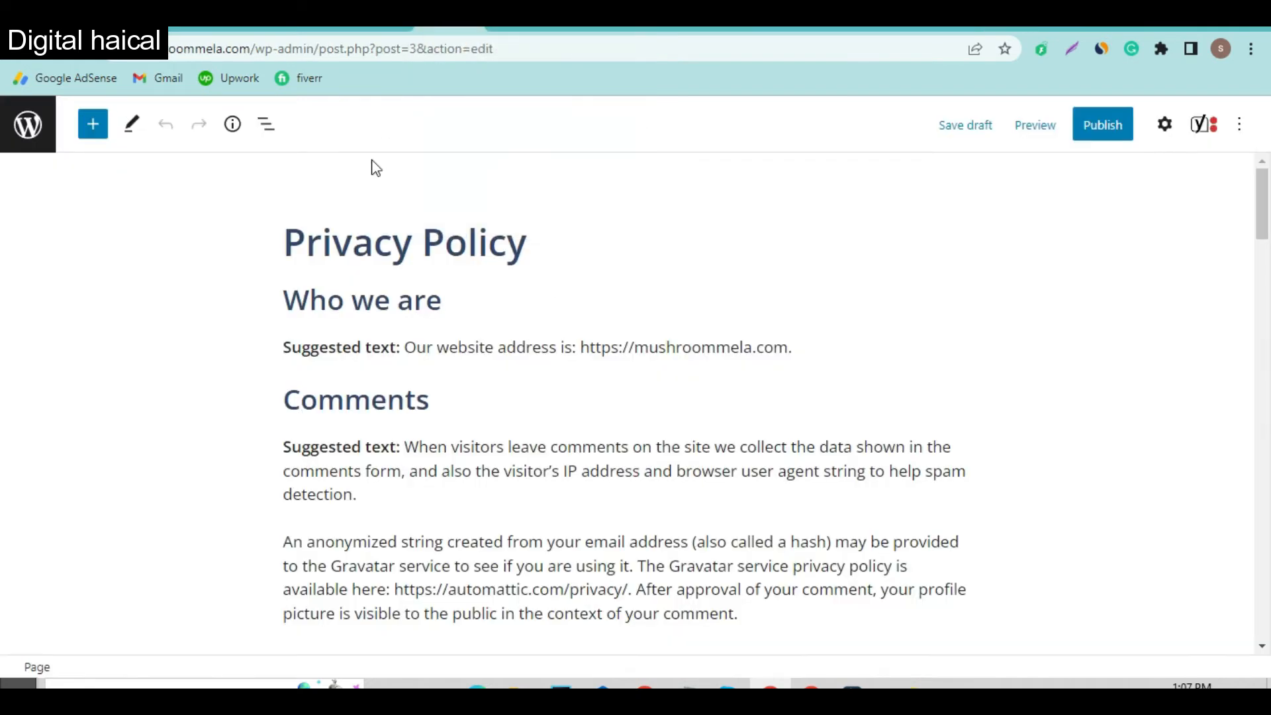
Step: Replace the suggested Privacy Policy content with the pasted generated policy text
left_click(369, 316)
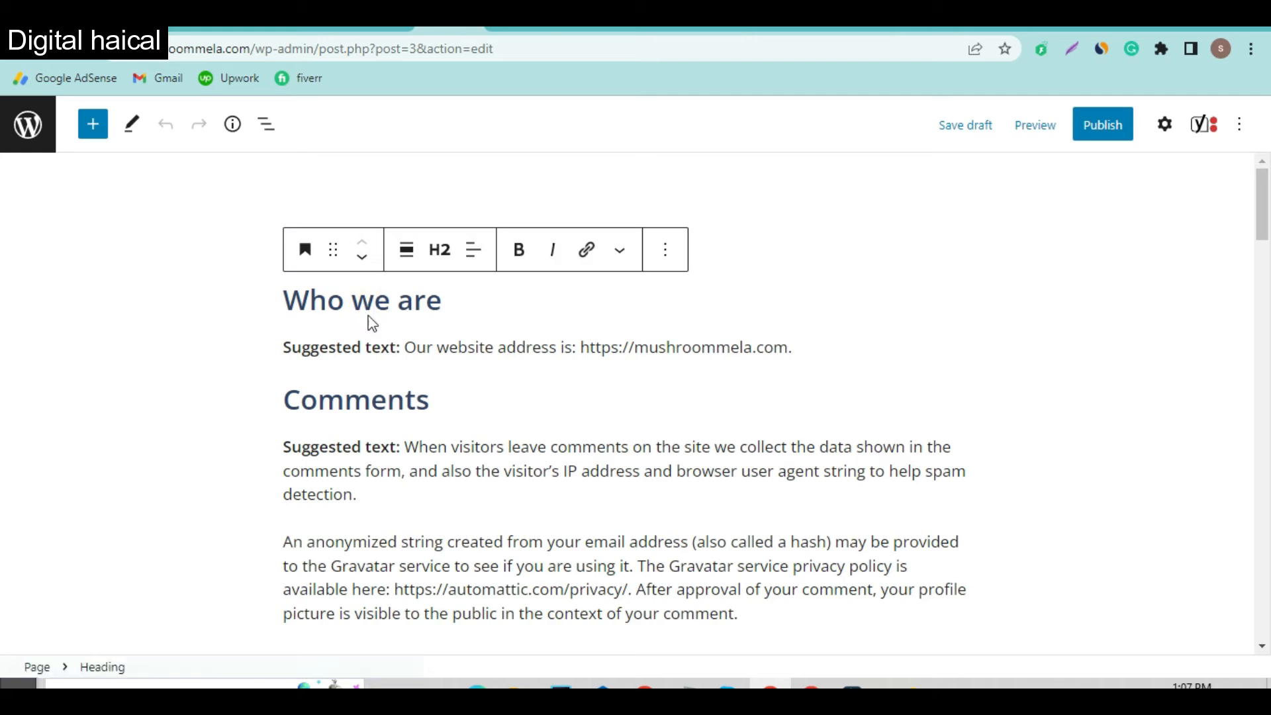
triple_click(369, 316)
key("ctrl+a")
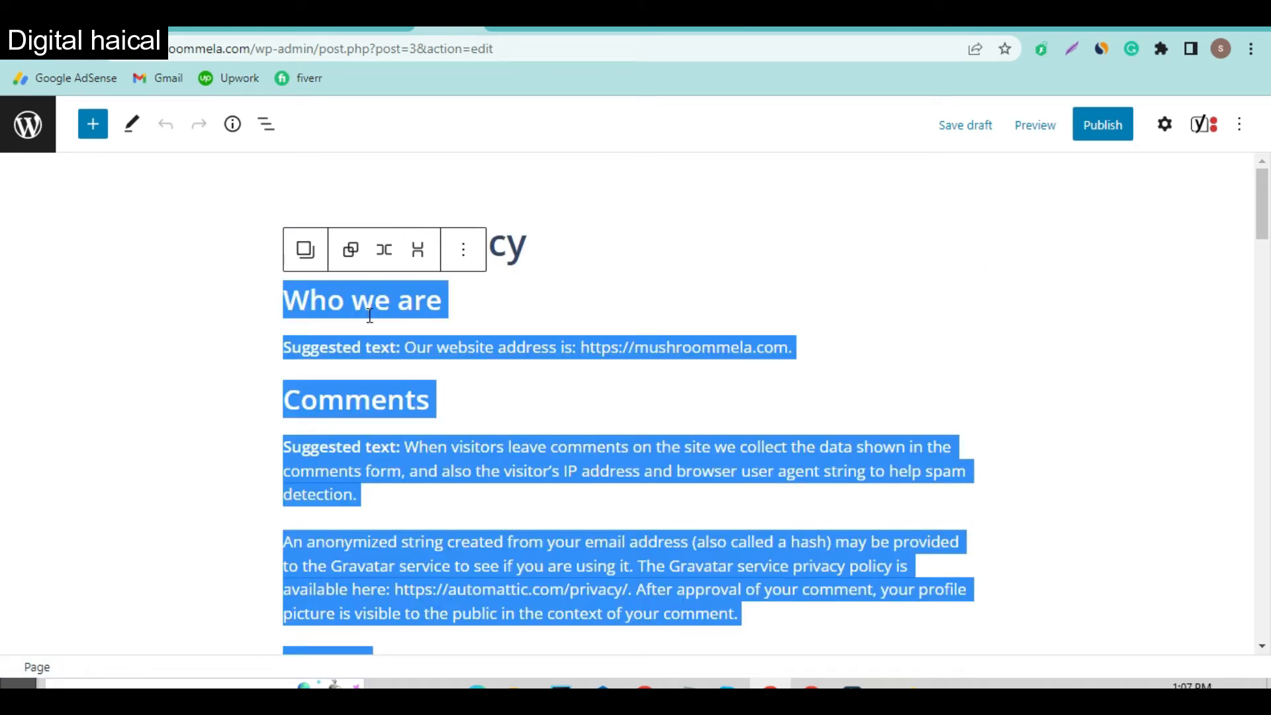
key("Delete")
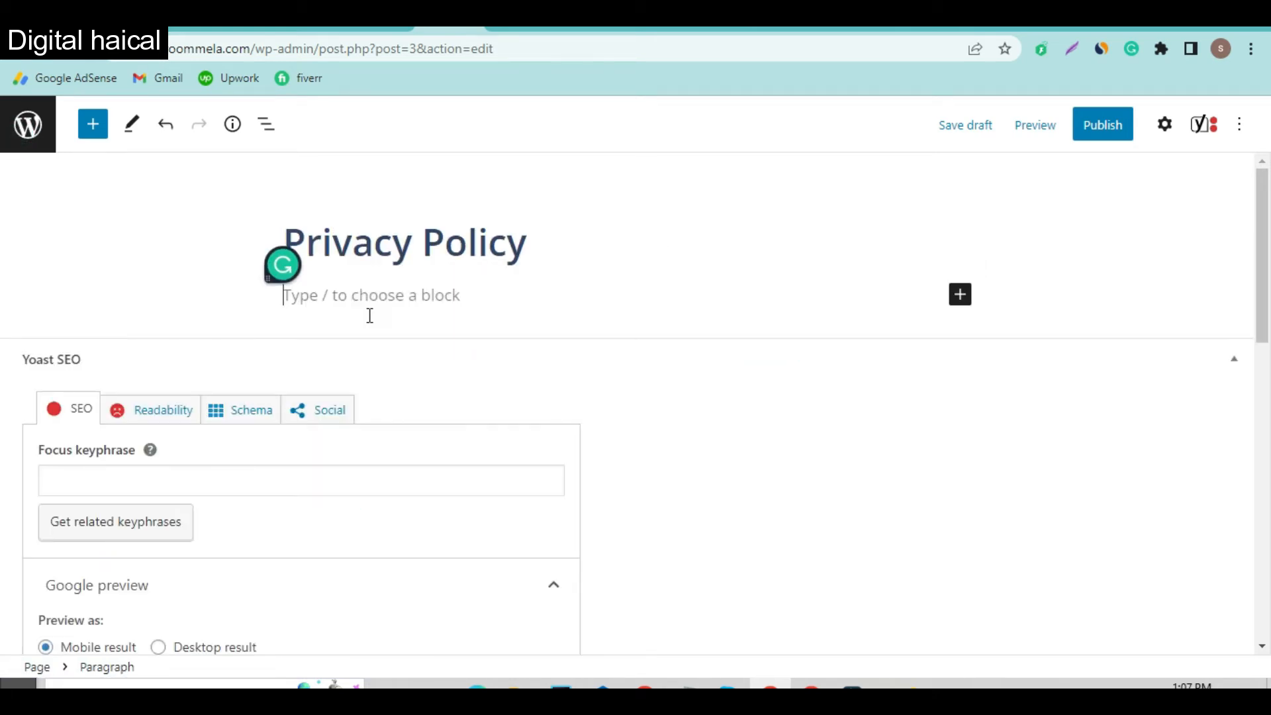
key("ctrl+v")
scroll(473, 268, "up", 10)
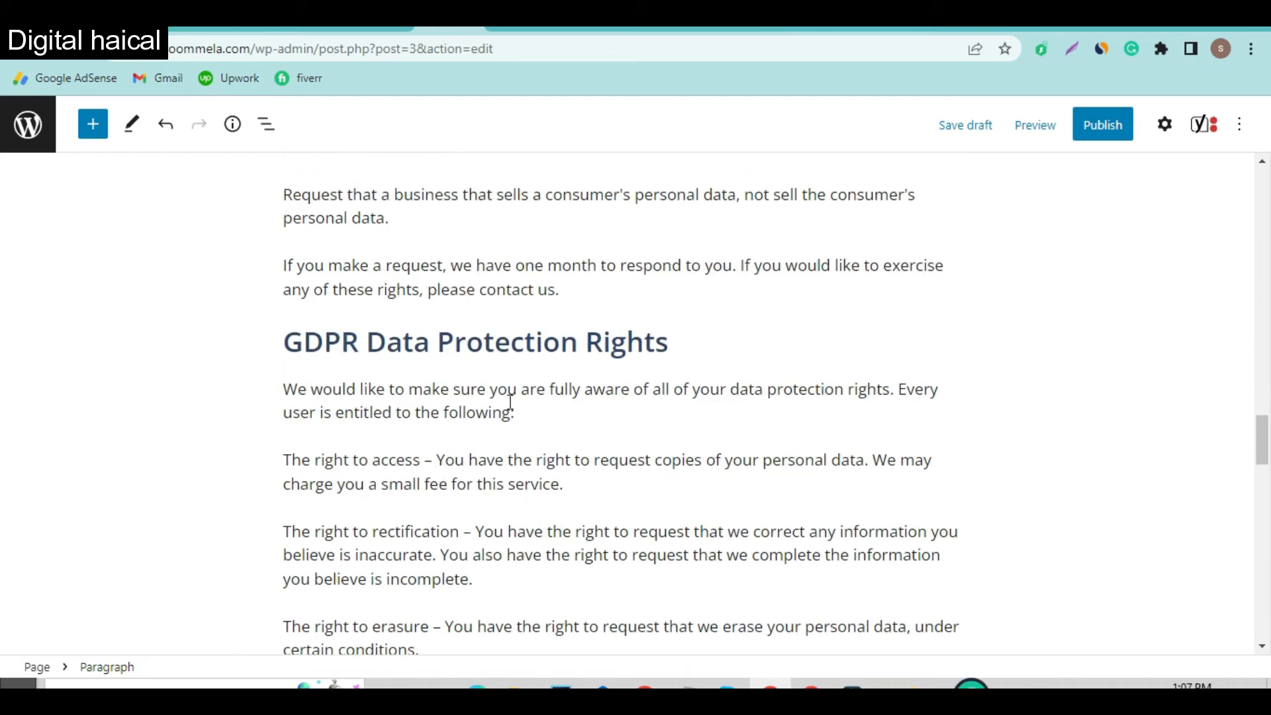
scroll(510, 401, "up", 6)
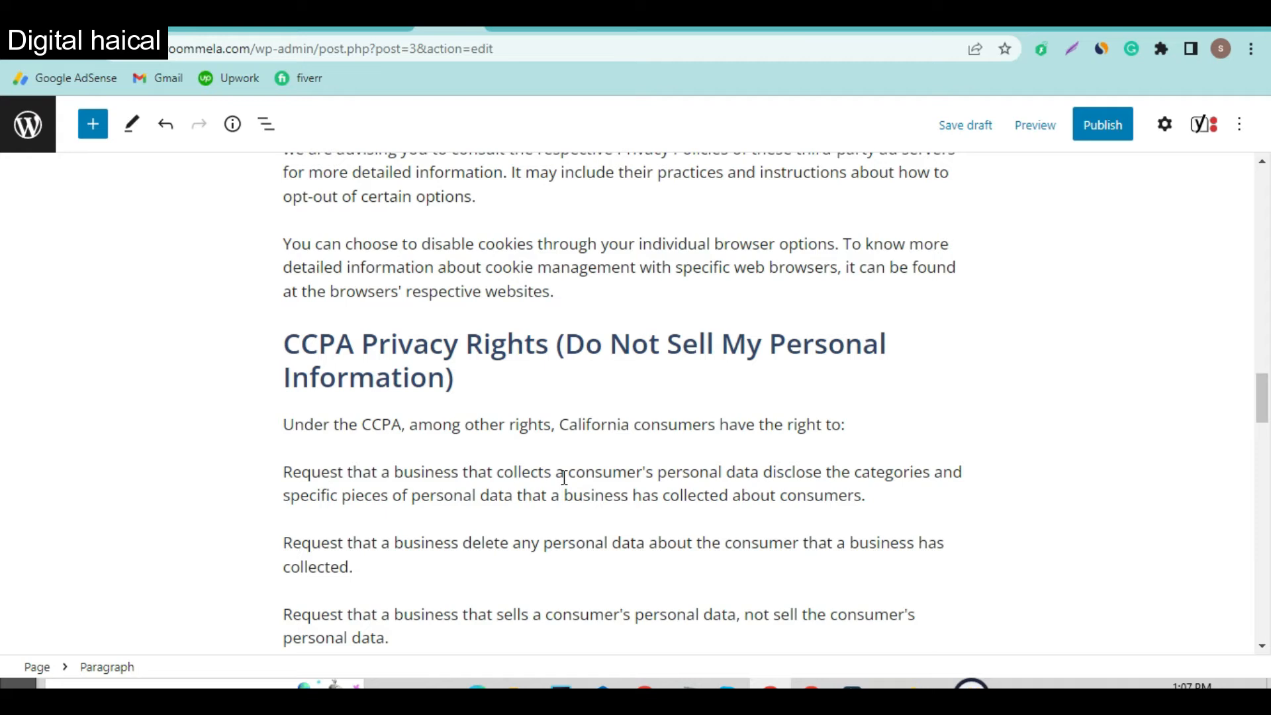
Step: Search the page for 'mushroom' to check the site name mentions
key("ctrl+f")
type("mushroom")
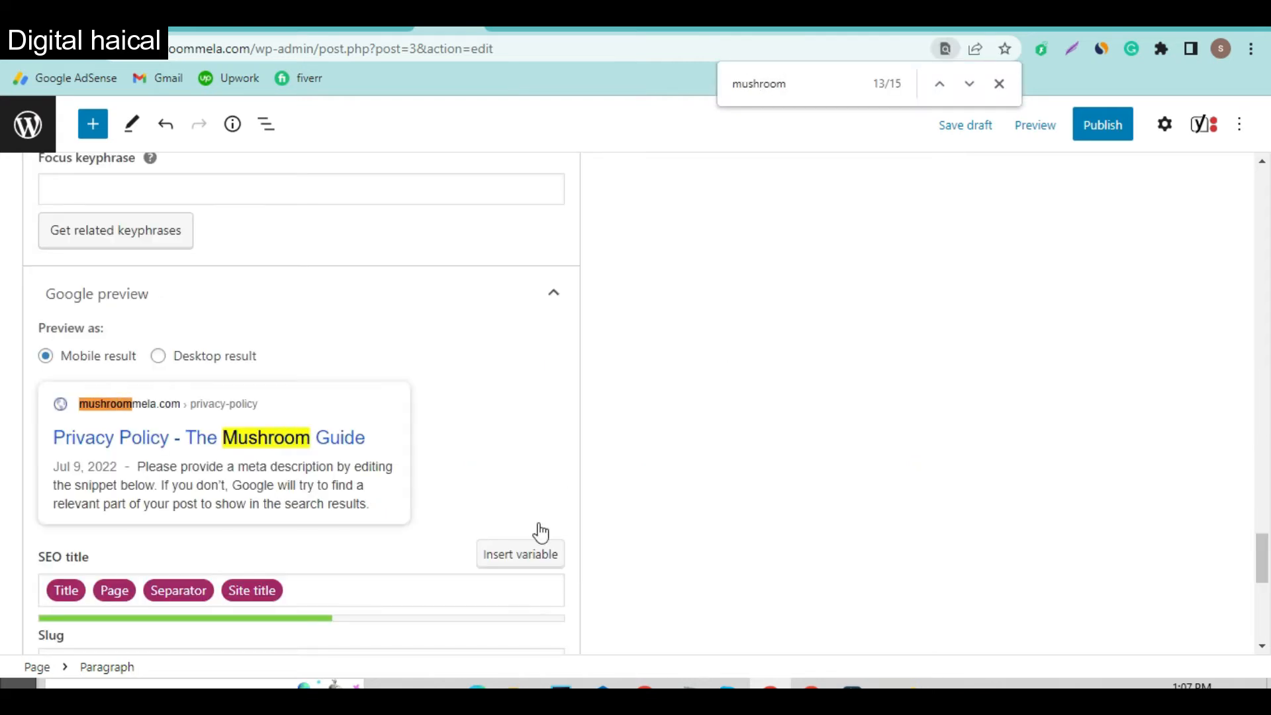
scroll(576, 334, "up", 4)
scroll(579, 335, "up", 10)
scroll(579, 336, "down", 6)
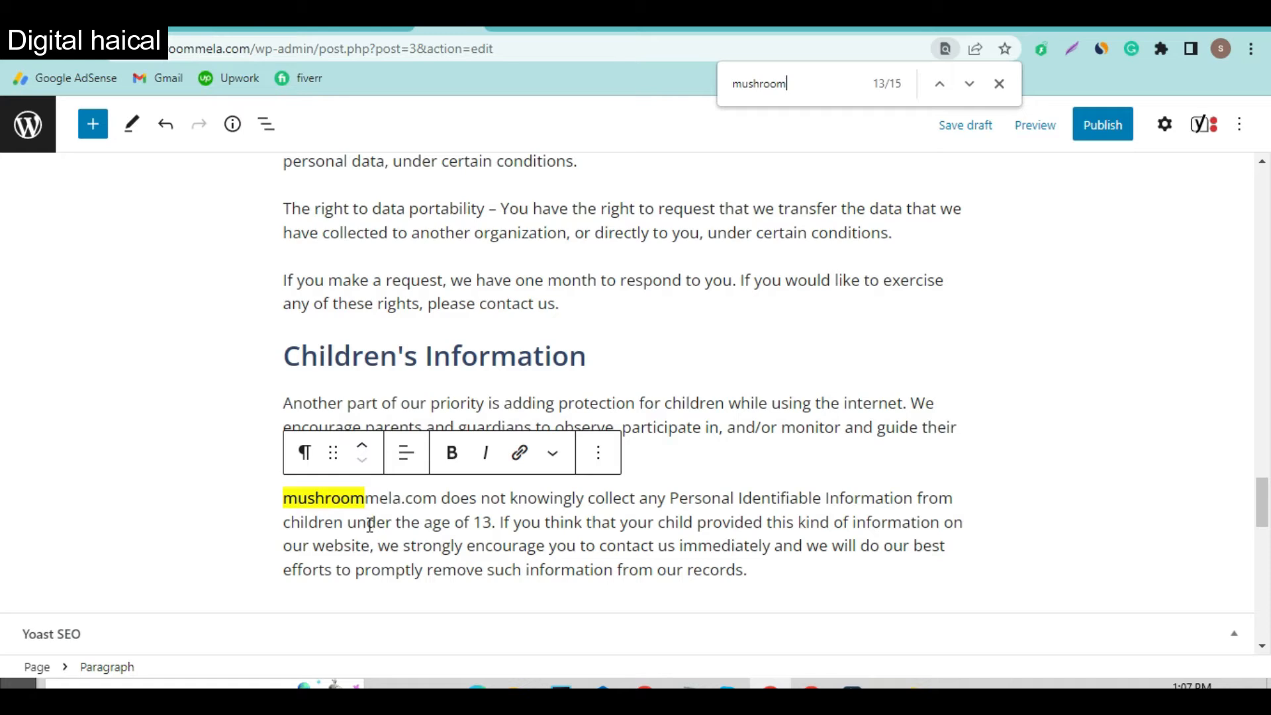
scroll(478, 475, "up", 15)
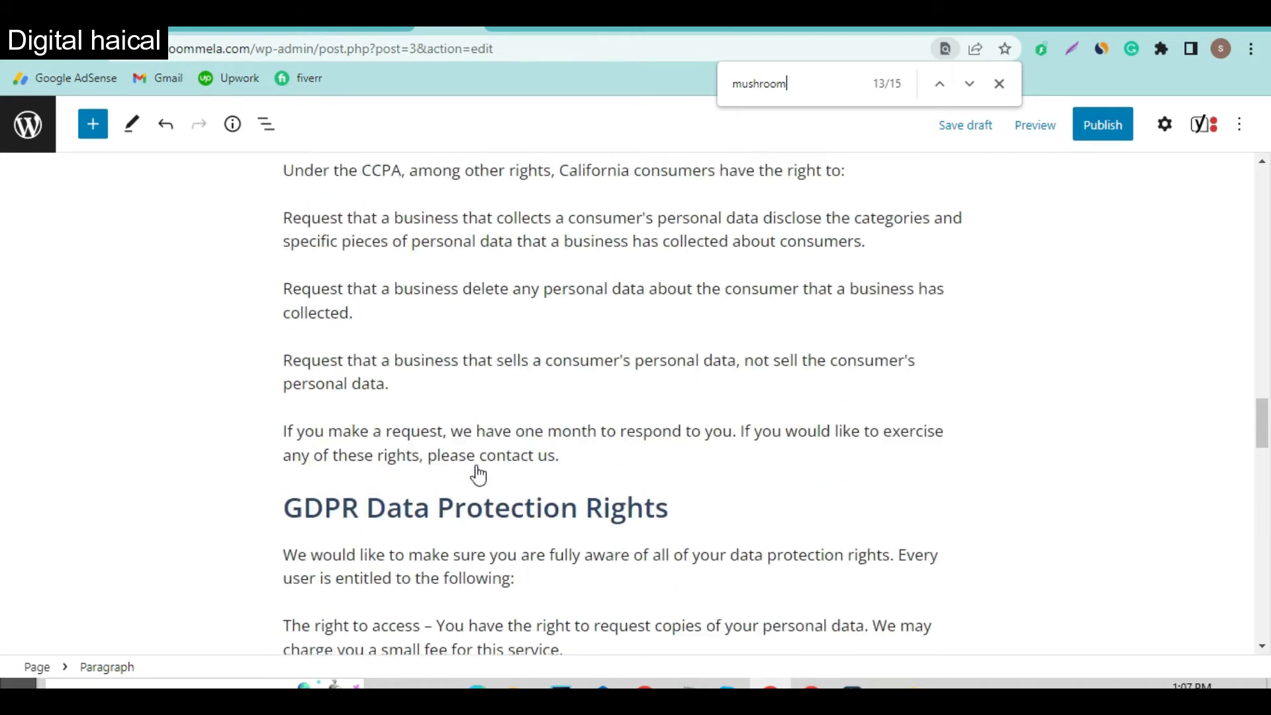
scroll(390, 213, "up", 8)
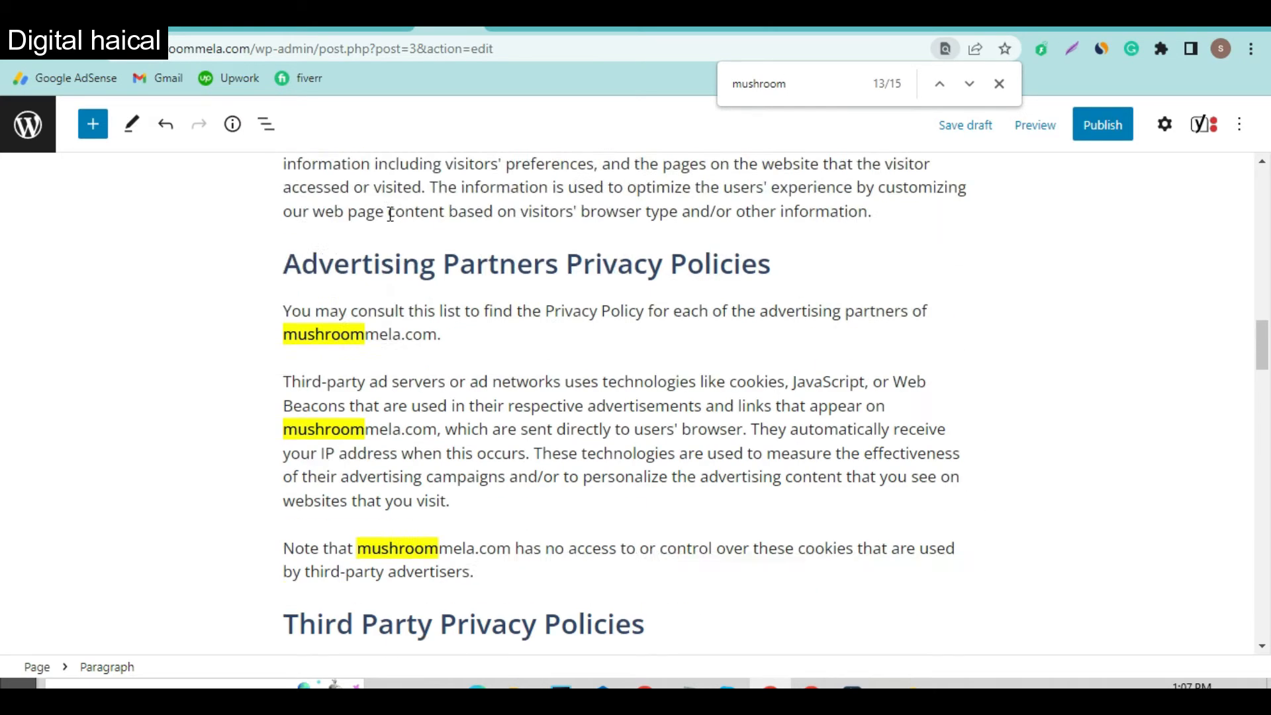
scroll(390, 274, "up", 15)
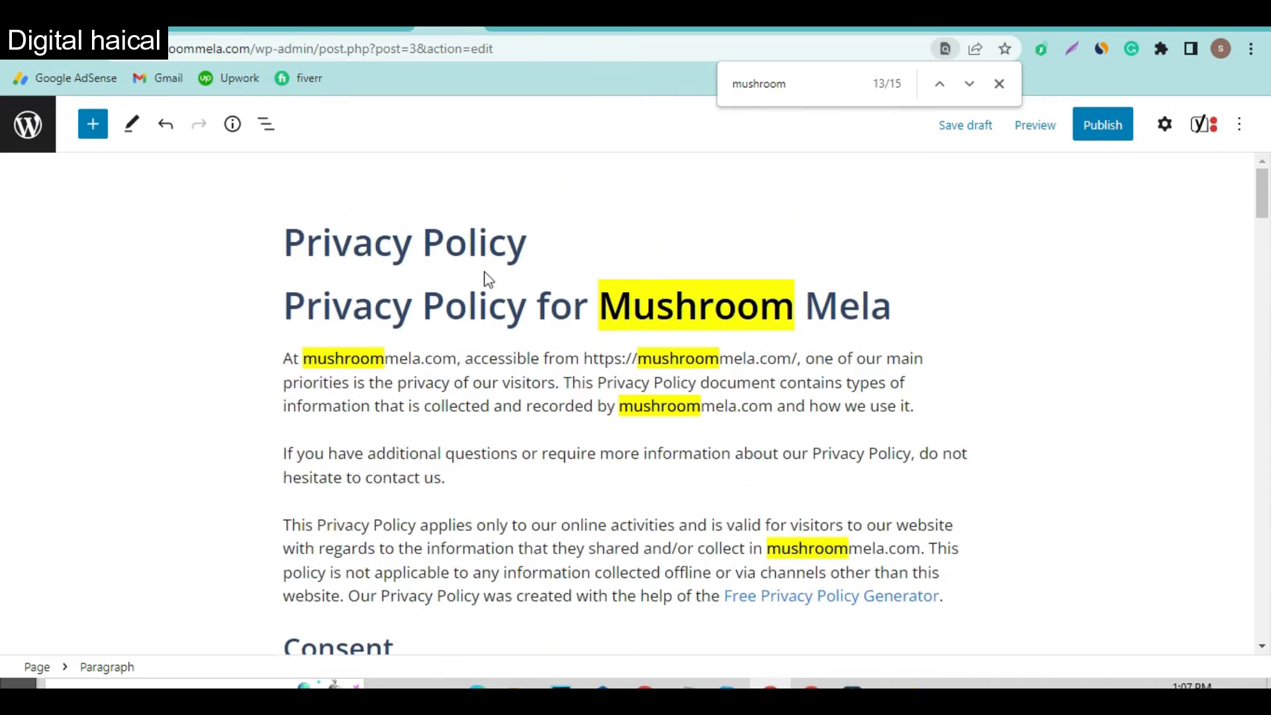
Step: Publish the Privacy Policy page and go back to the generator tab
left_click(1103, 125)
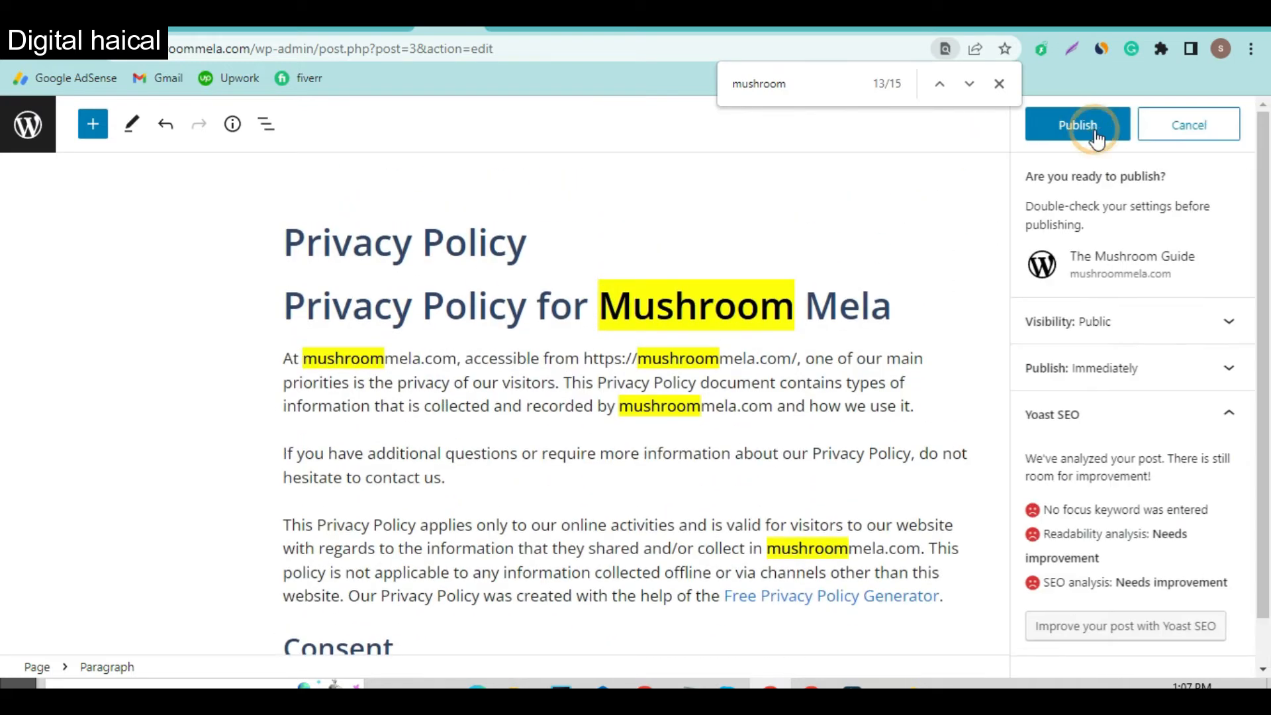
left_click(1090, 126)
left_click(995, 28)
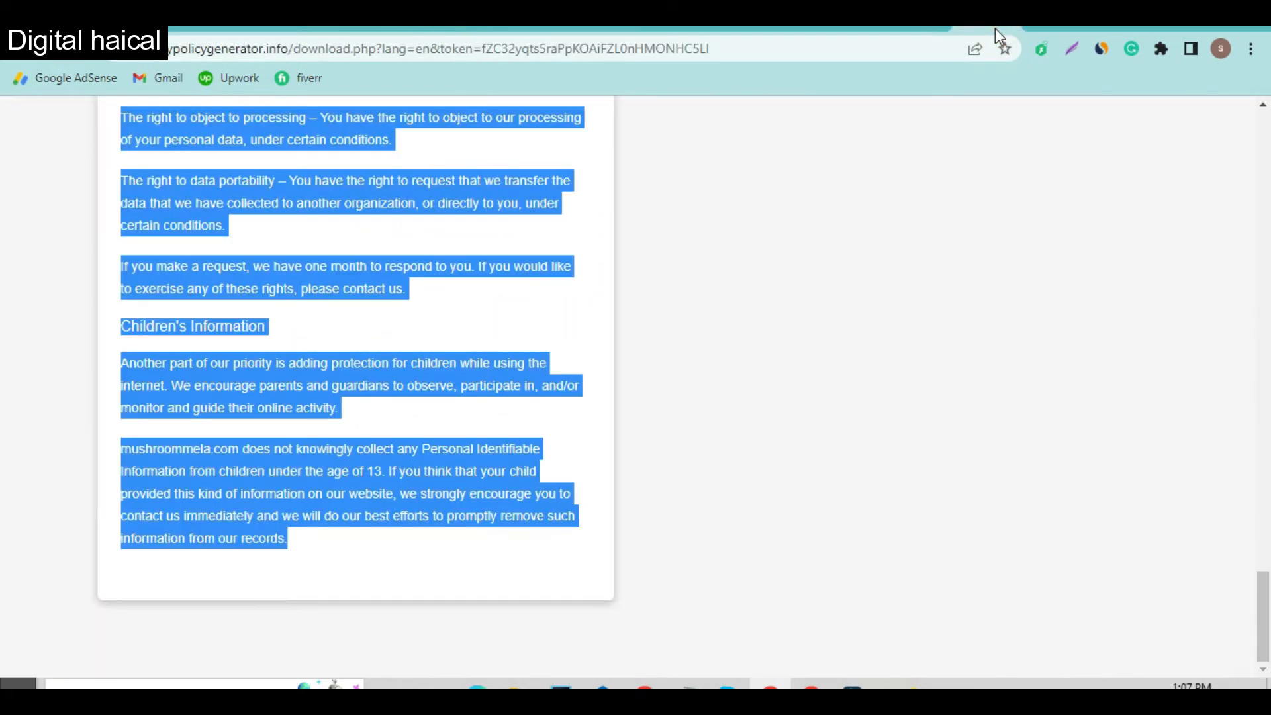
left_click(700, 48)
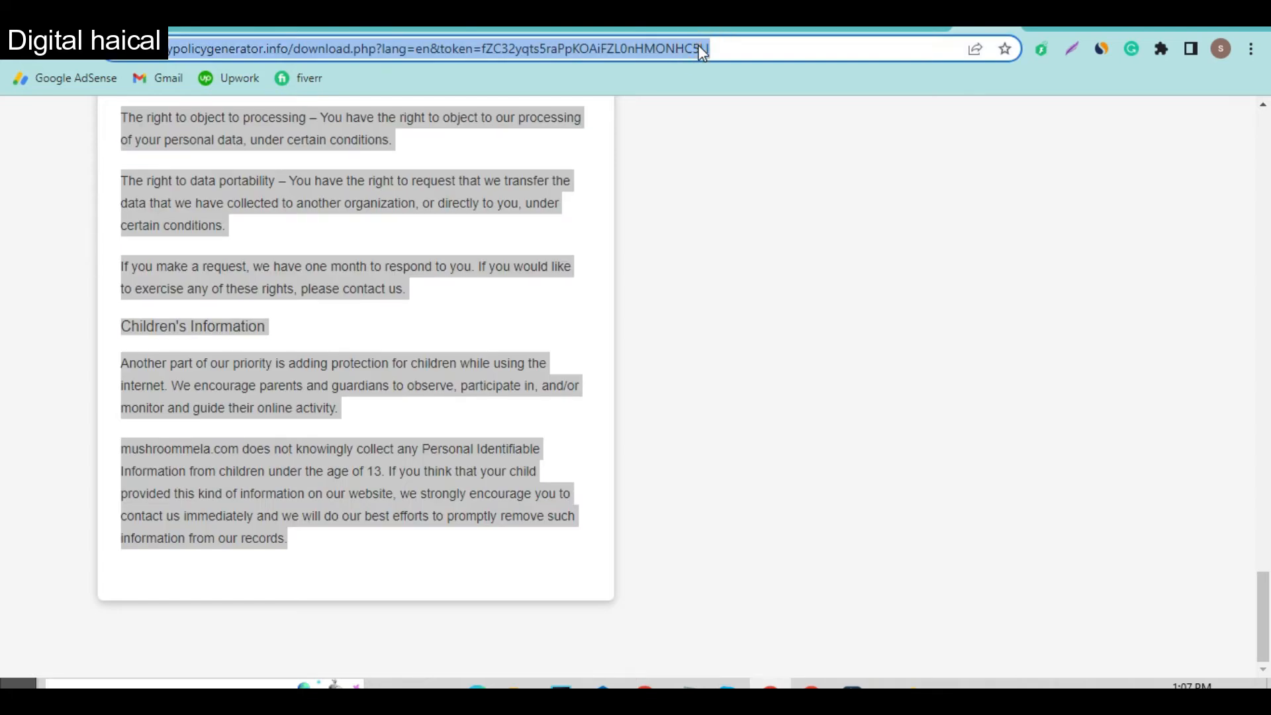
Step: Search Google for 'terms and condition generator' from the address bar
type("term")
key("Down")
key("Return")
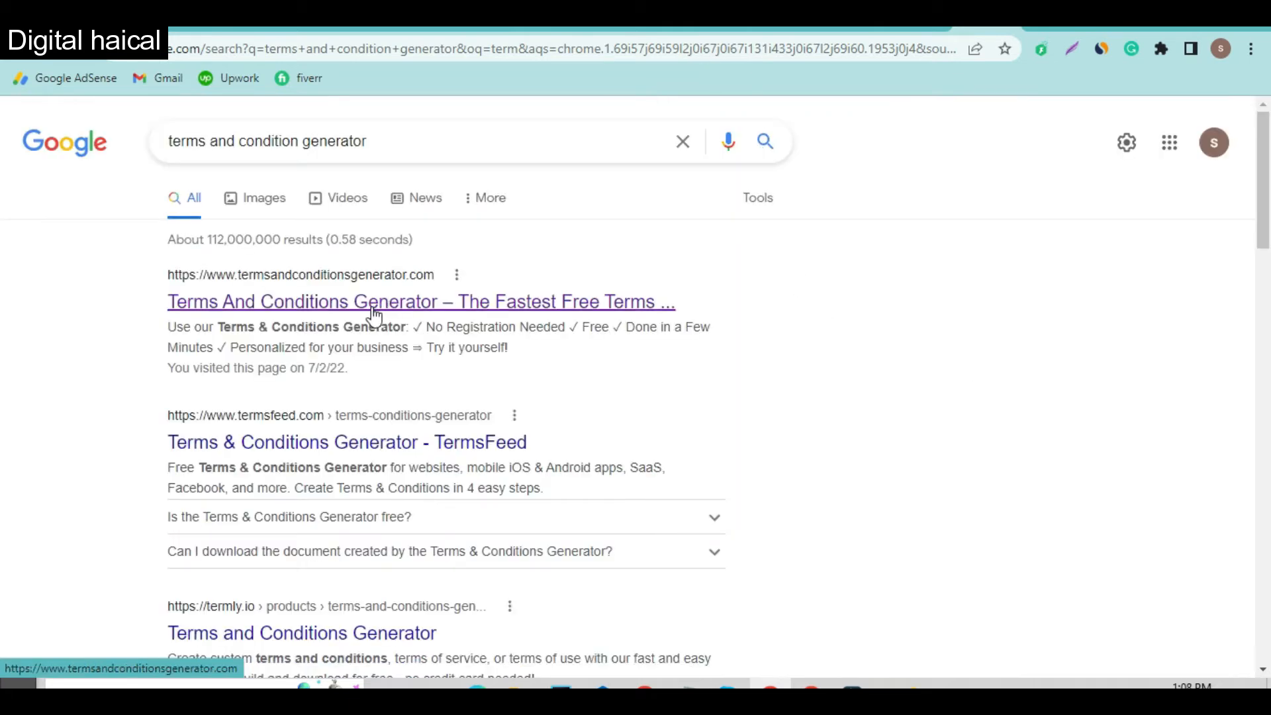
left_click(371, 304)
left_click(966, 358)
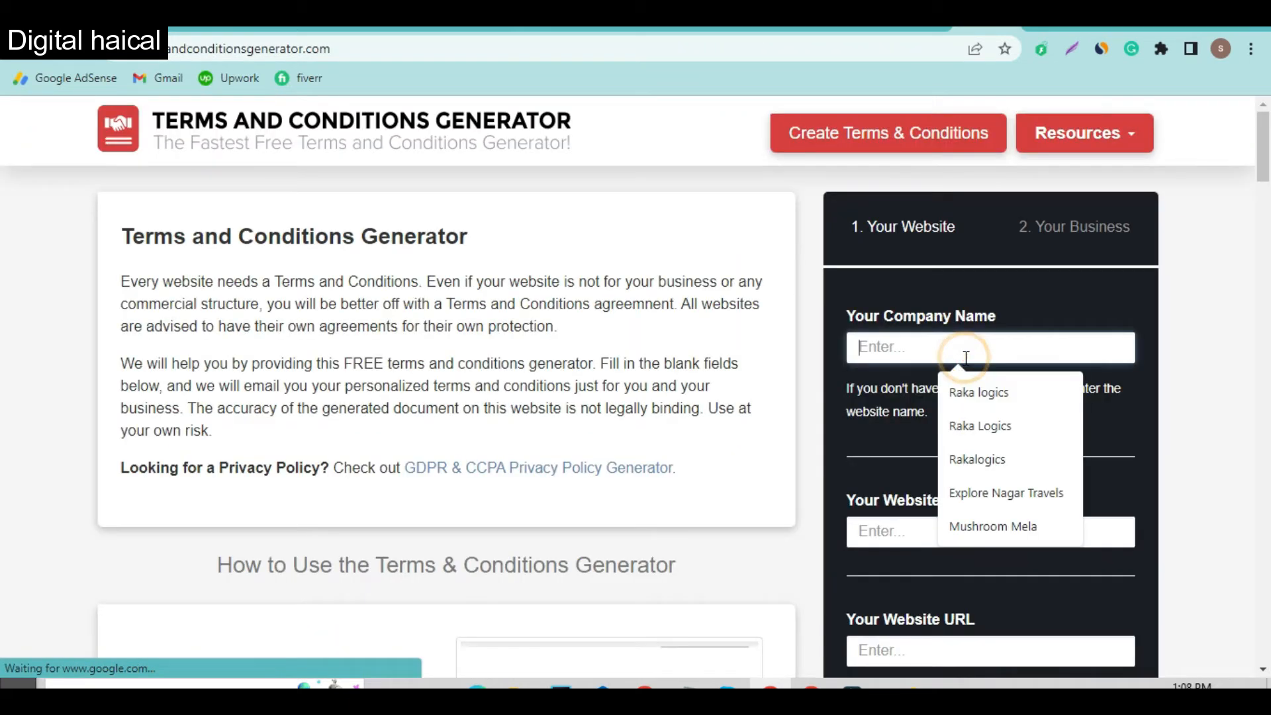
type("Mu")
key("Down")
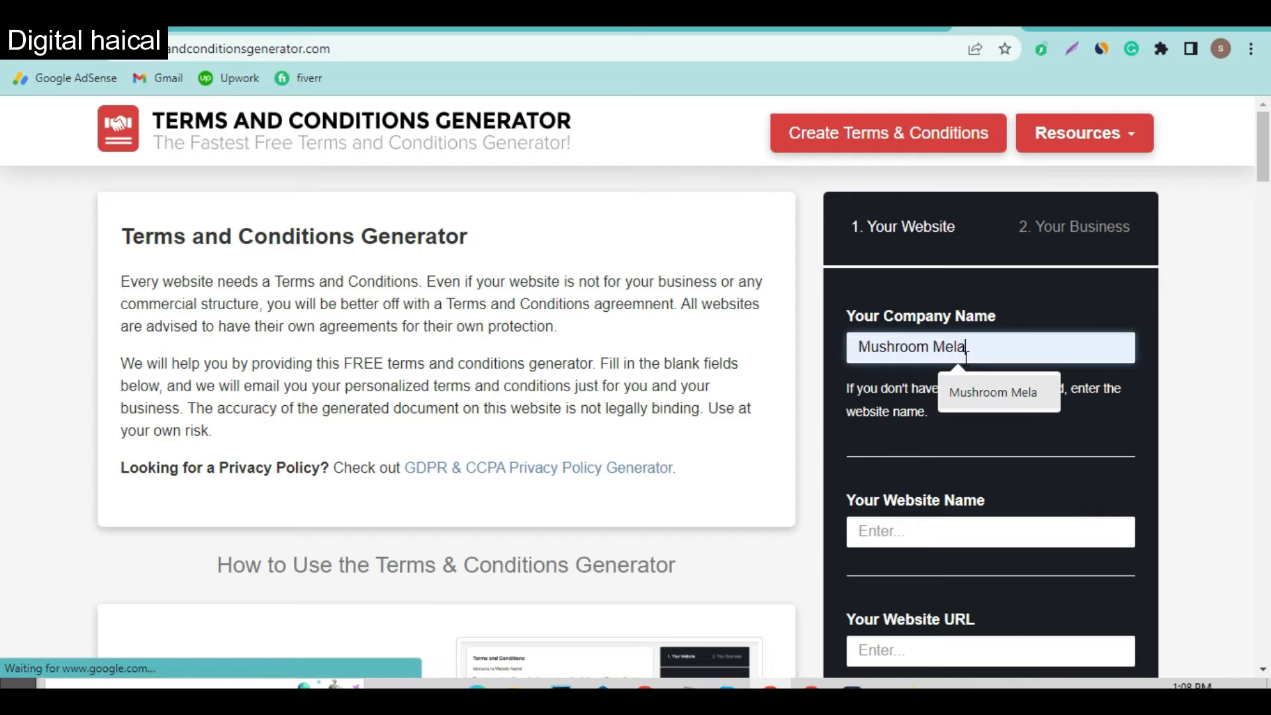
key("Tab")
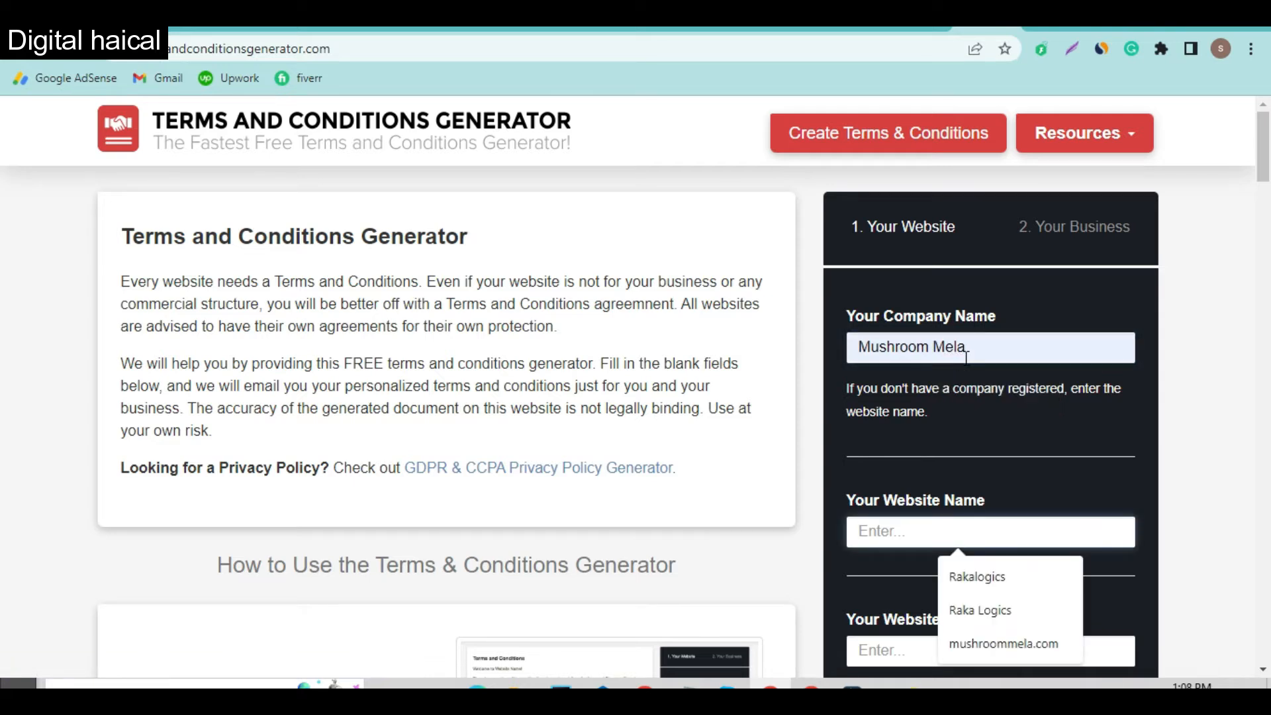
left_click(1033, 643)
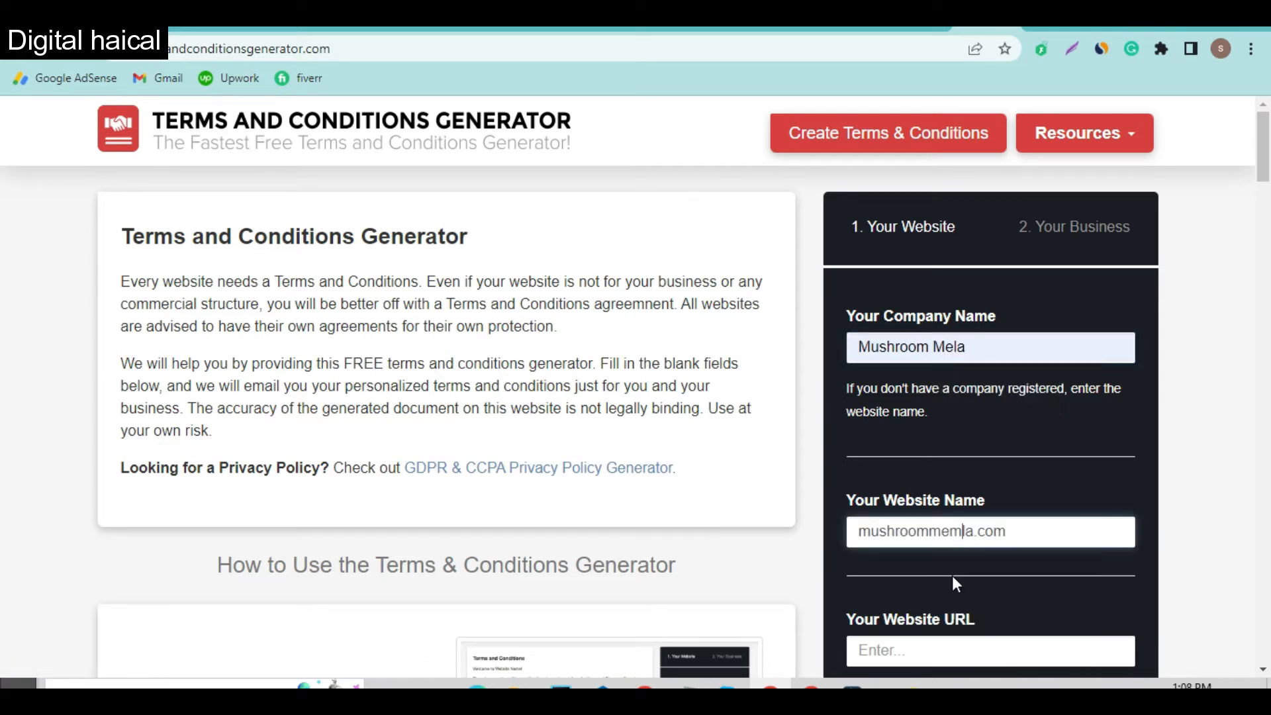
left_click(959, 649)
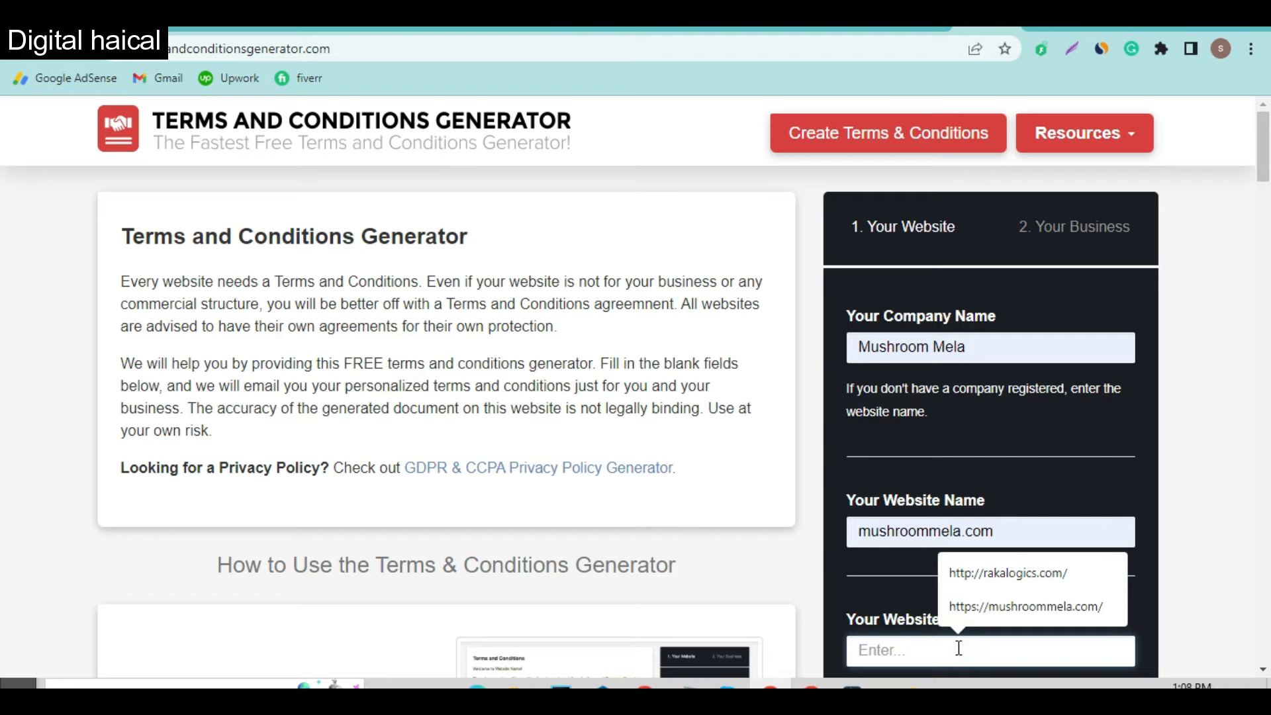
left_click(1007, 606)
scroll(1010, 582, "down", 3)
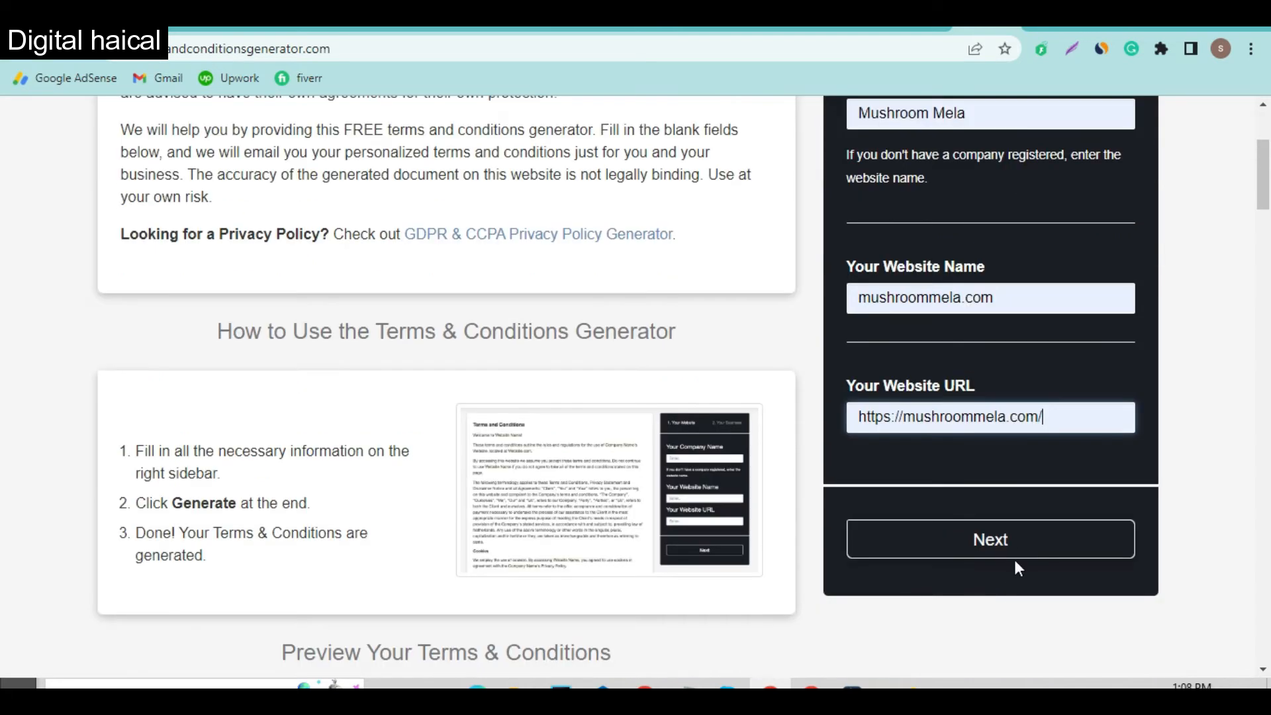
left_click(1019, 541)
Step: Set the country to Pakistan, the state to Khyber Pakhtunkhwa and the contact e-mail, generate, and select the preview text
left_click(983, 270)
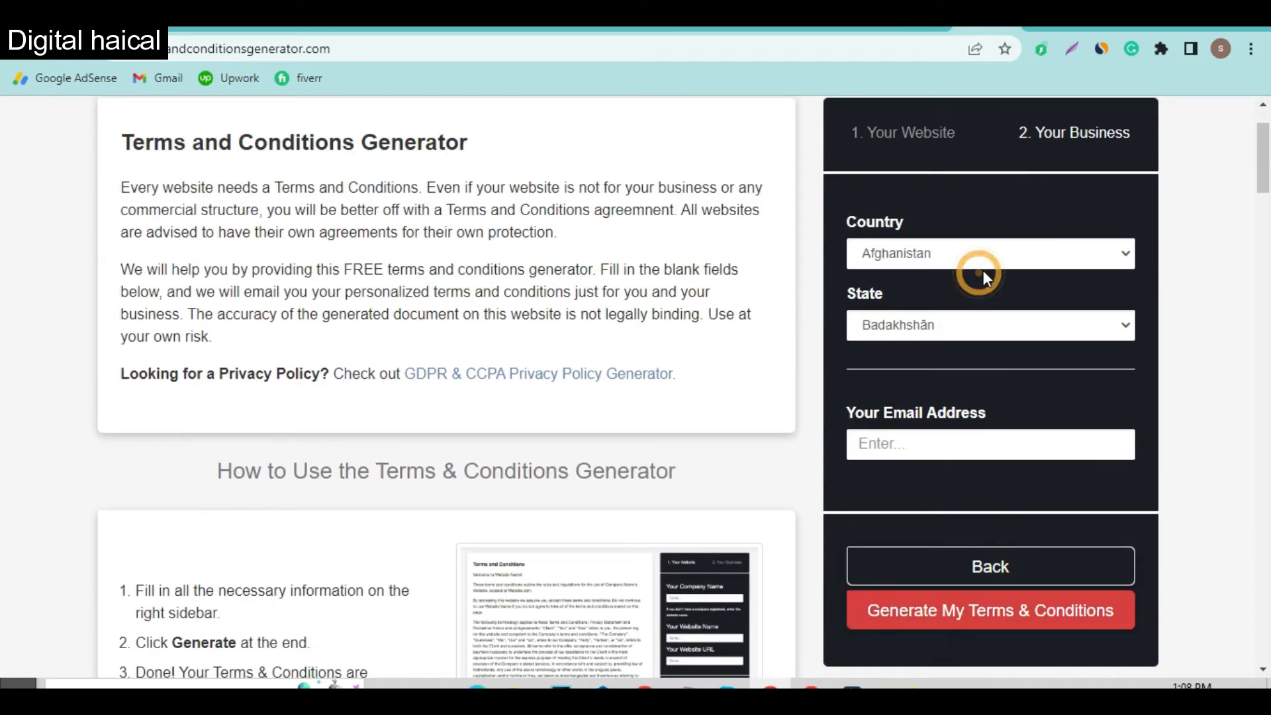
key("p")
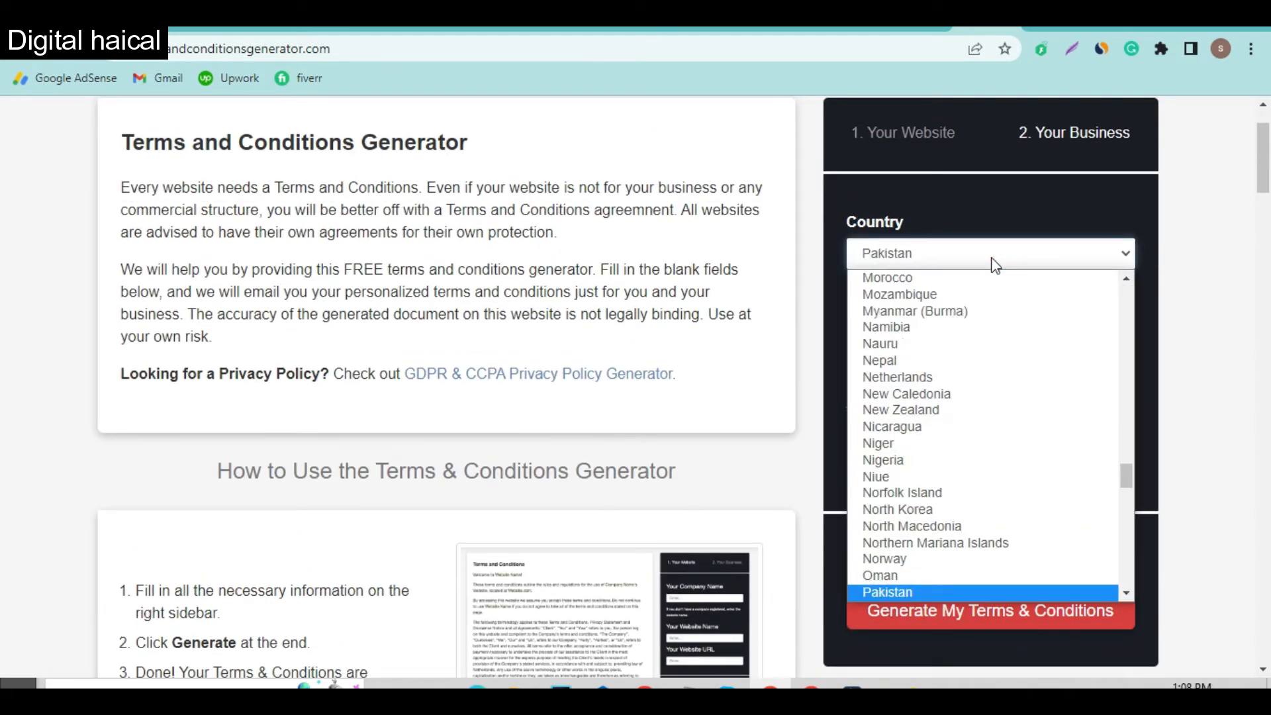
key("Return")
left_click(971, 322)
left_click(963, 388)
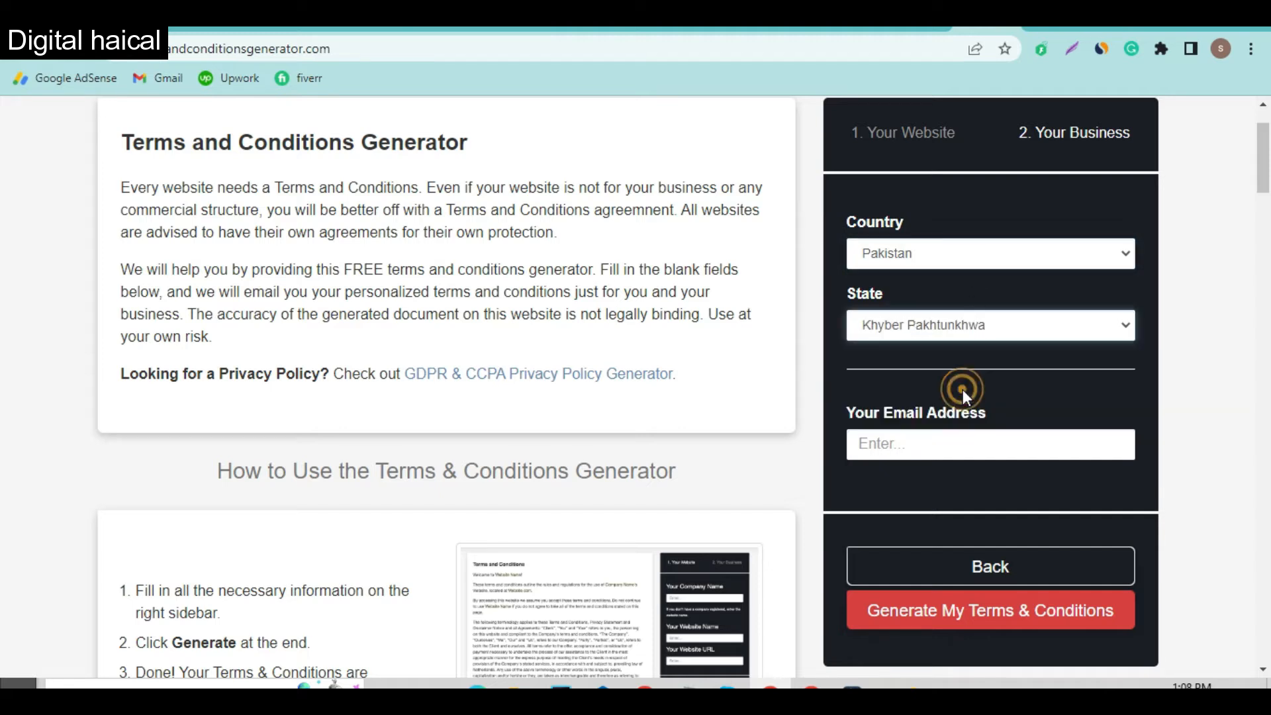
left_click(943, 453)
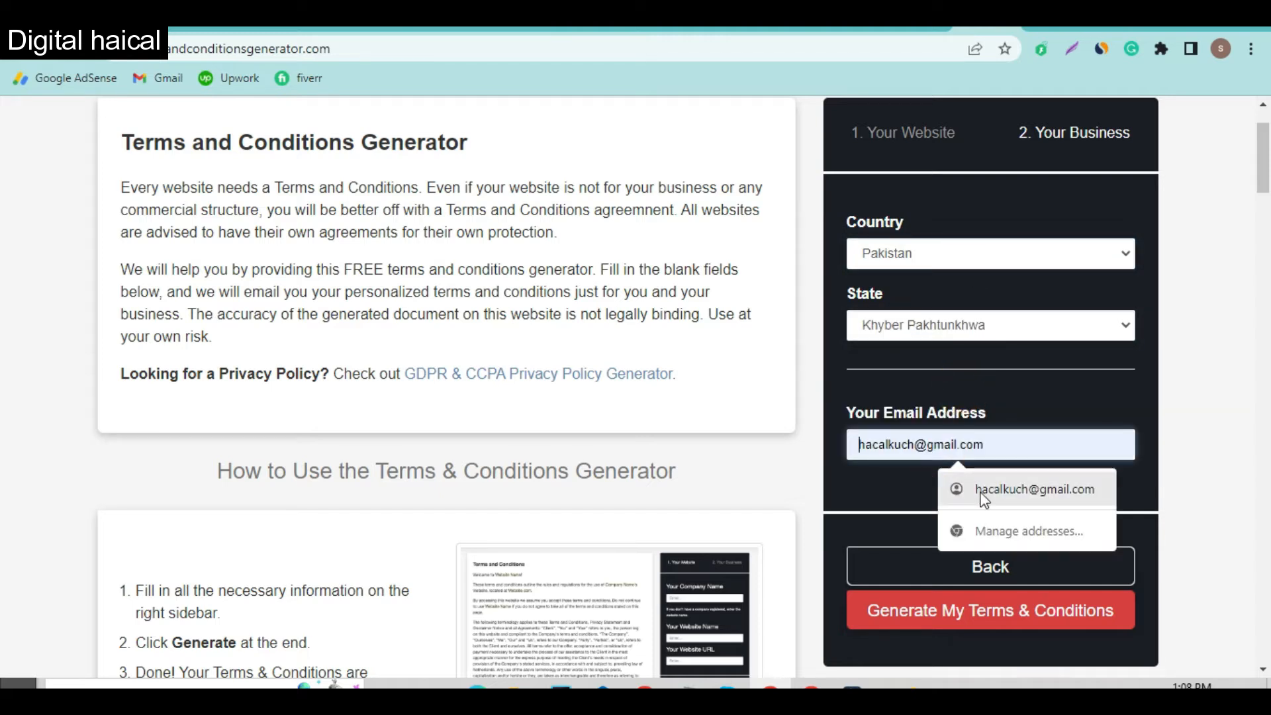
key("ctrl+v")
left_click(1003, 612)
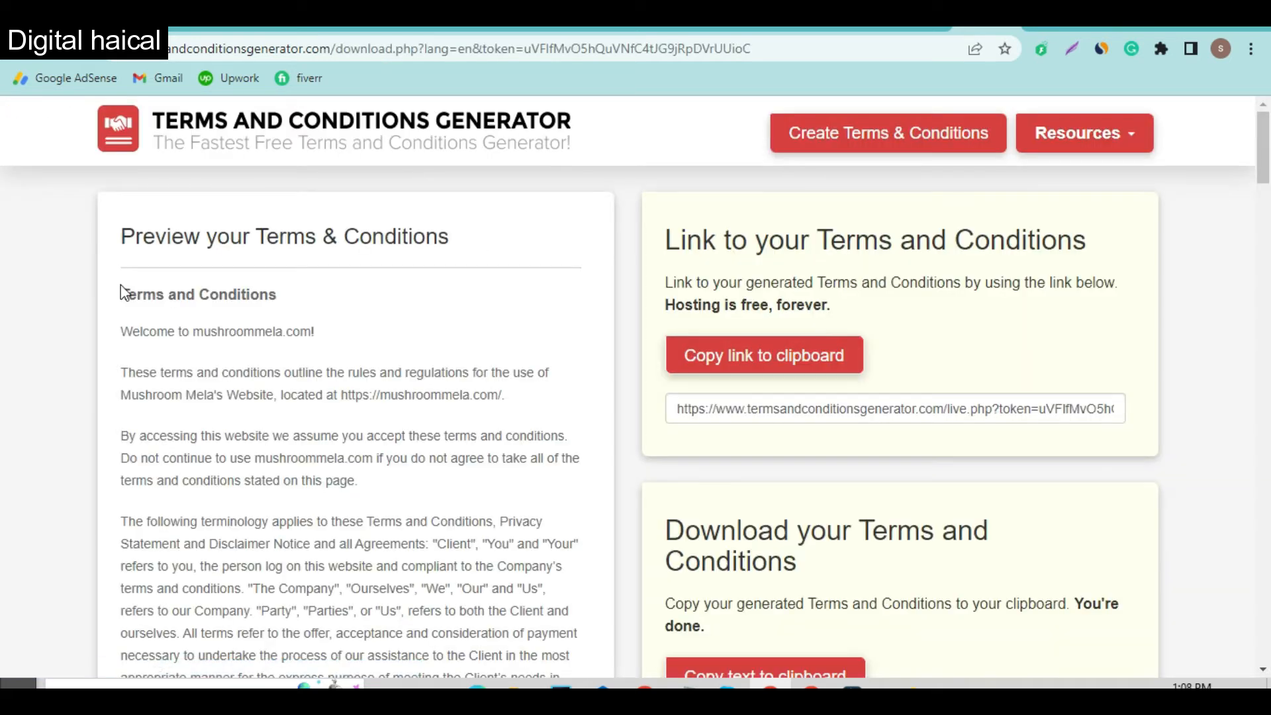
left_click_drag(121, 296, 369, 562)
Step: Paste the generated Mushroom Mela terms into the empty TOS page body and update the page
left_click(505, 28)
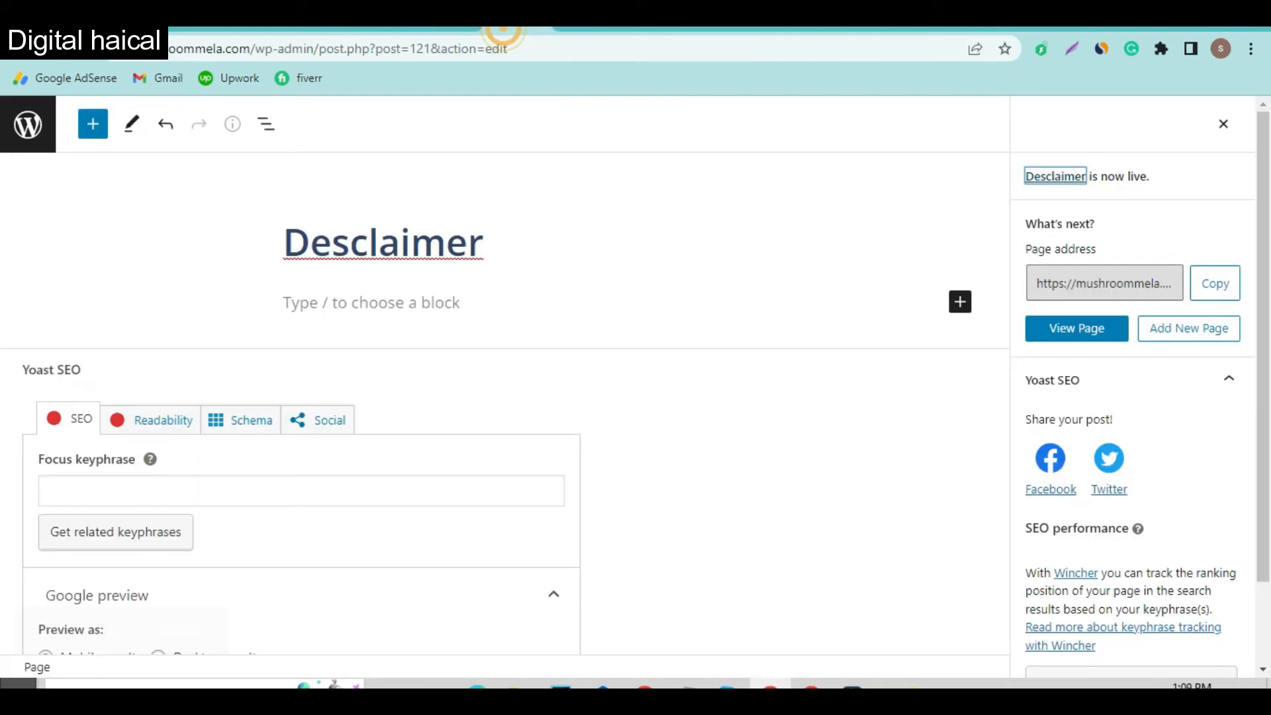
left_click(600, 28)
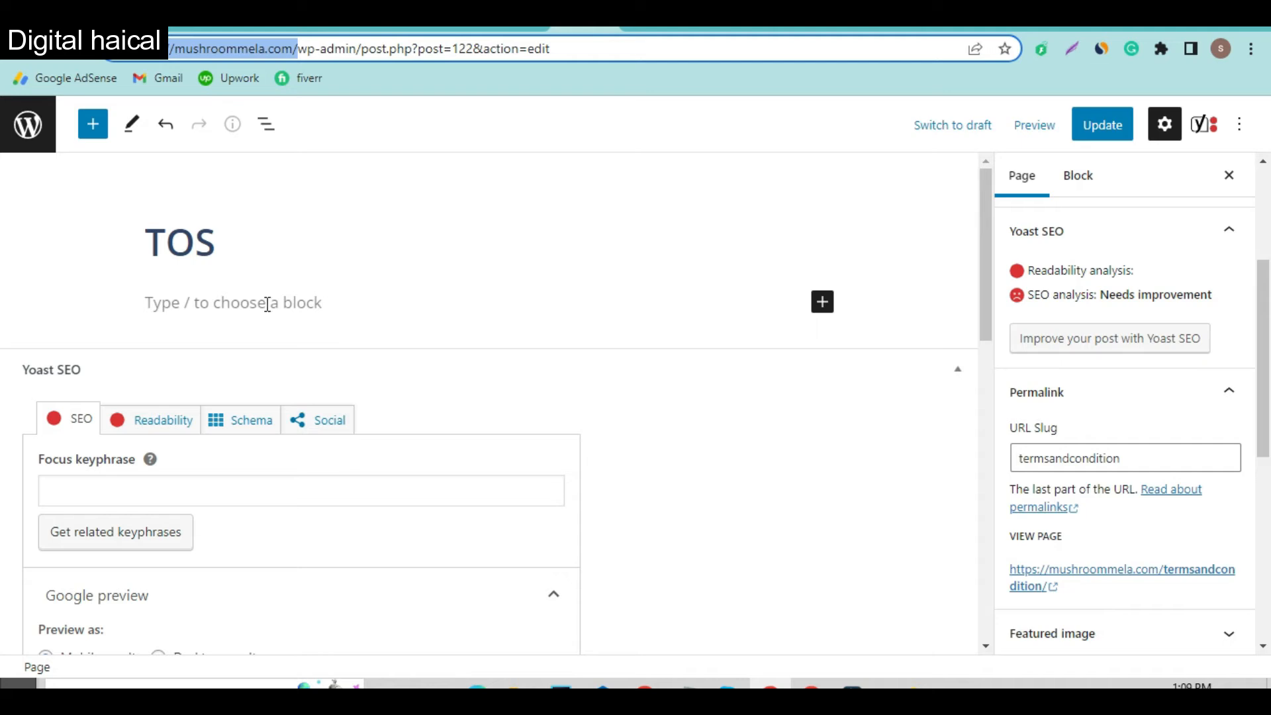
left_click(268, 304)
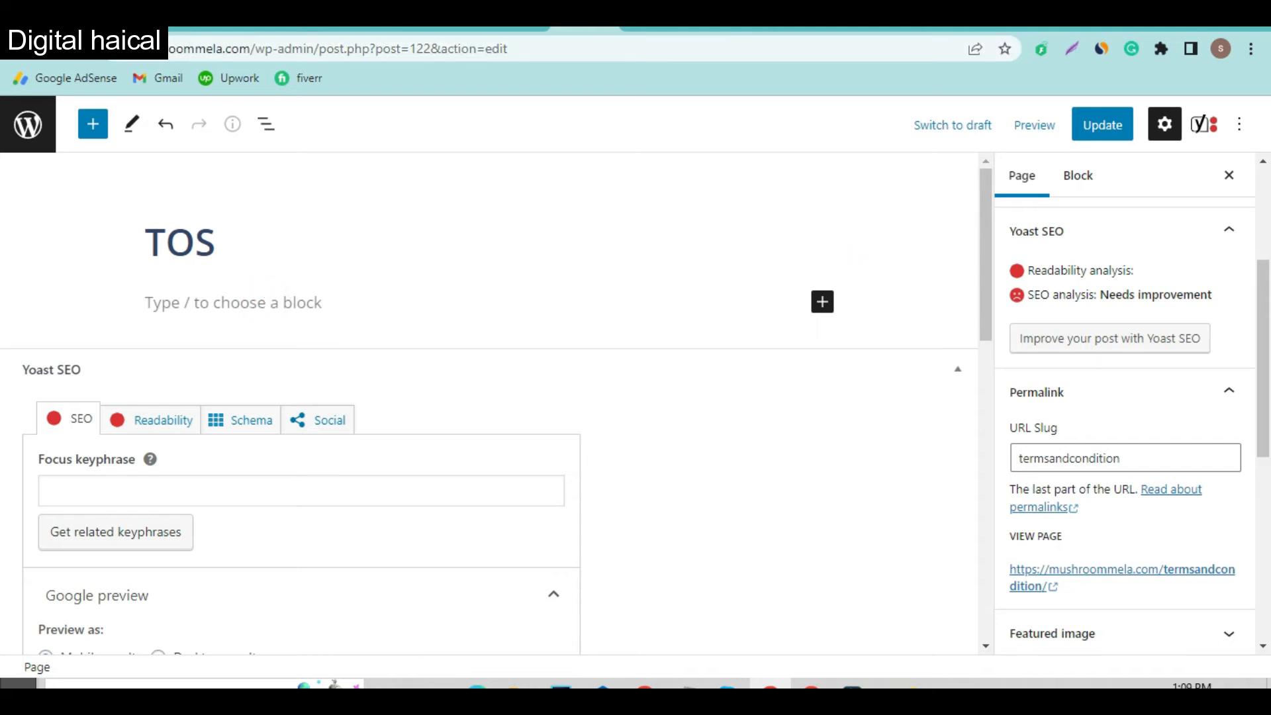
key("ctrl+v")
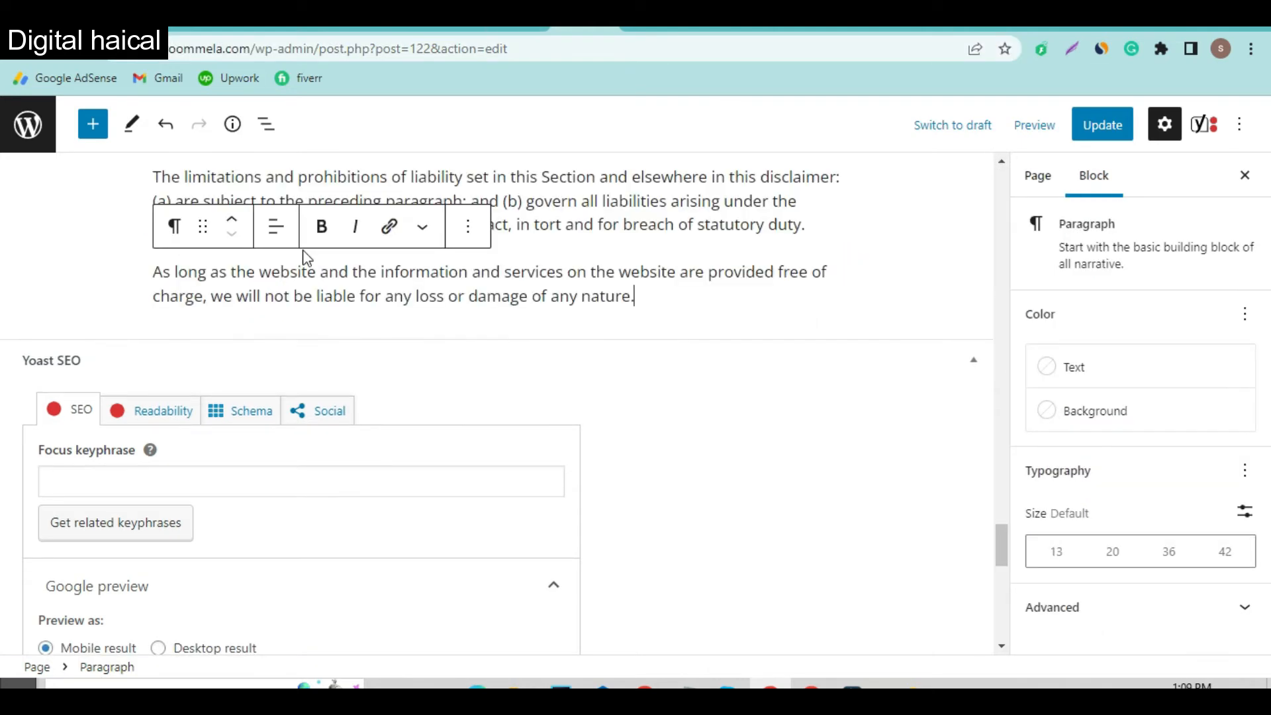
scroll(328, 363, "up", 20)
scroll(330, 363, "up", 3)
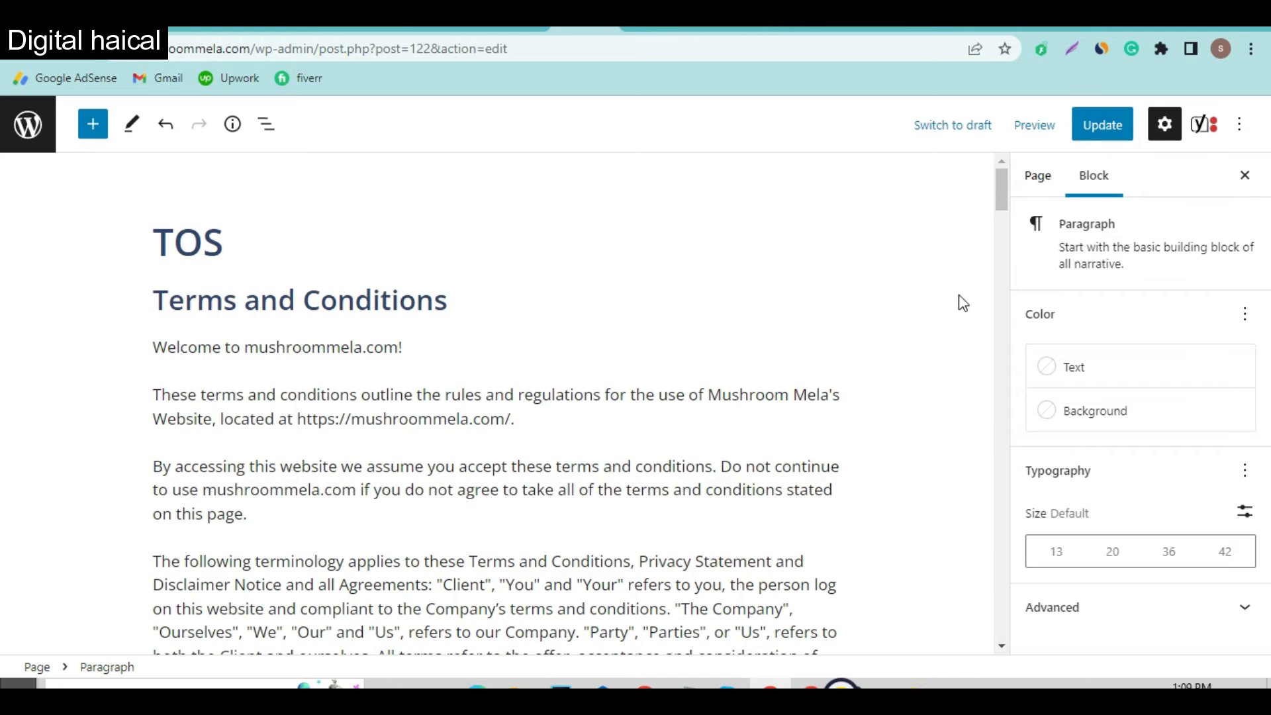
left_click(1099, 125)
left_click(1112, 129)
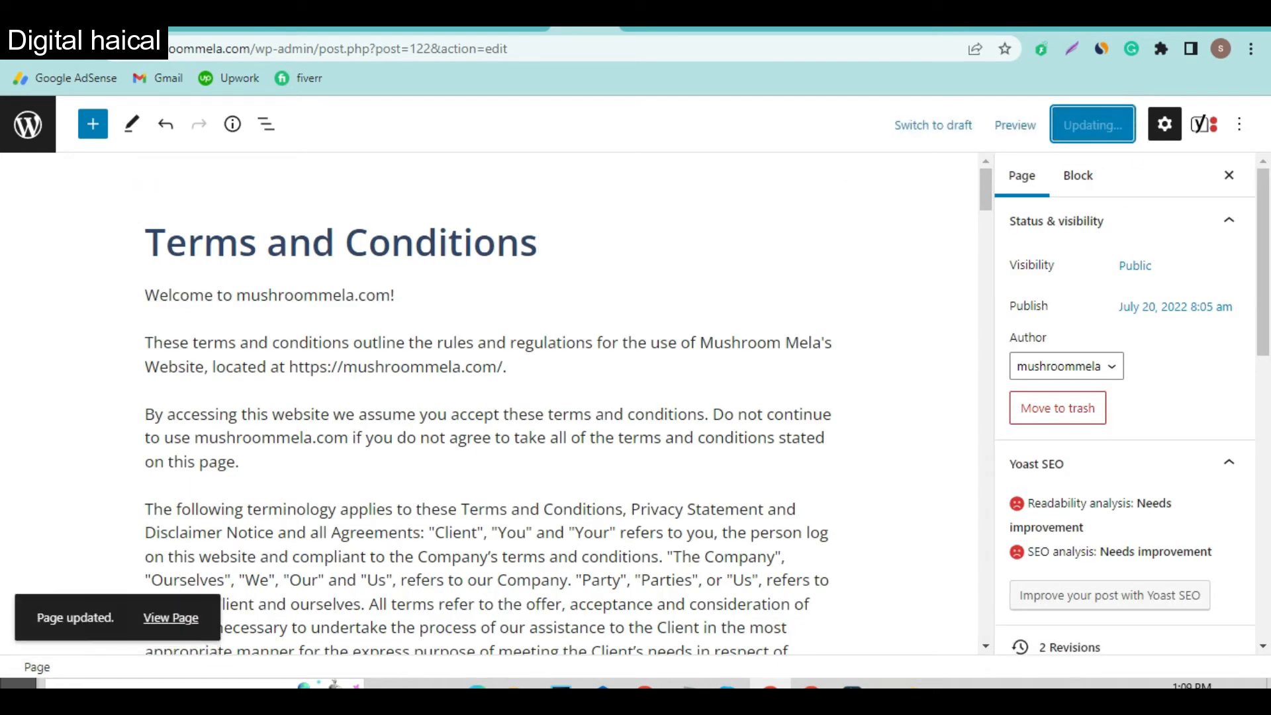
left_click(898, 28)
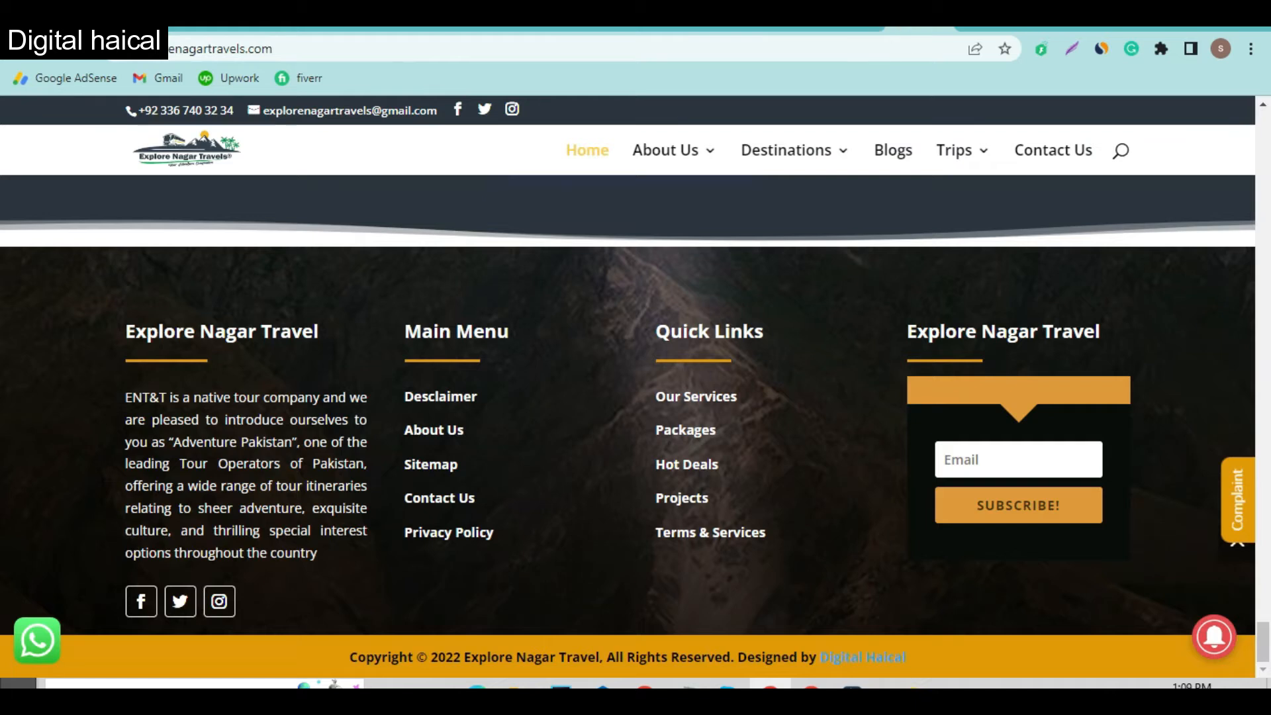
Step: Search for a disclaimer generator, open the Disclaimer Generator site and generate the Mushroom Mela disclaimer
left_click(973, 29)
left_click(515, 57)
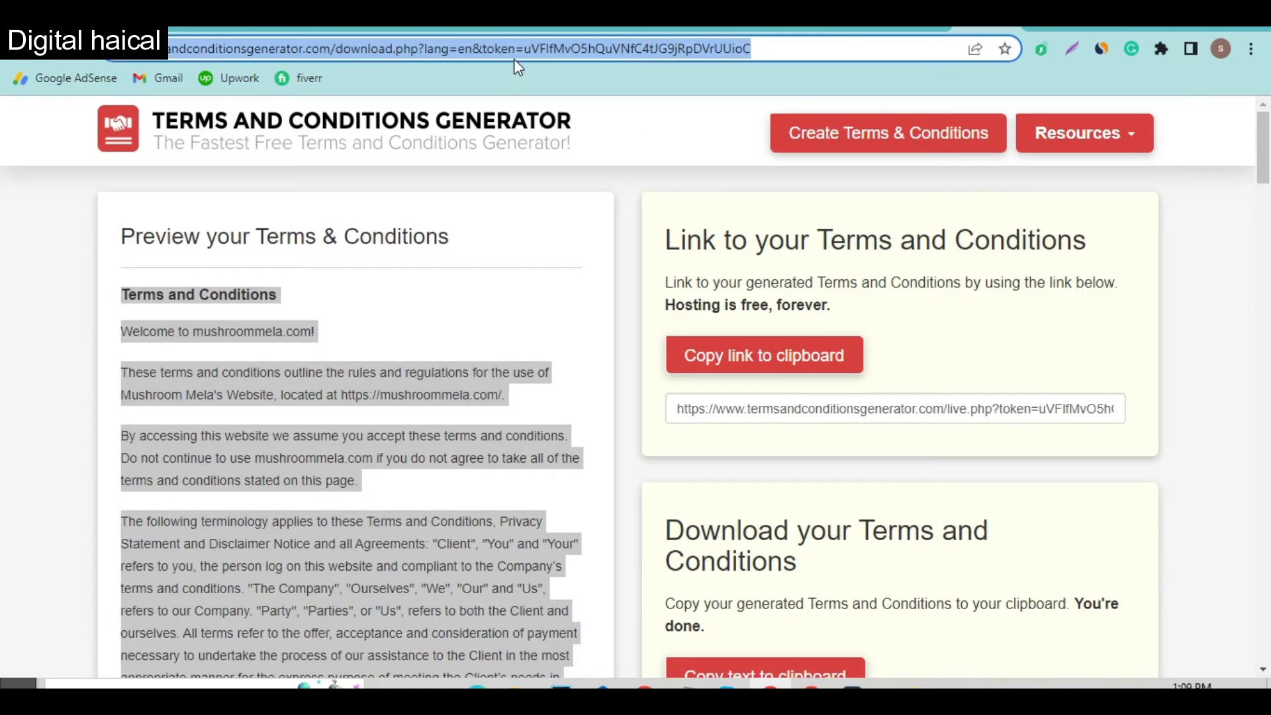
type("descr")
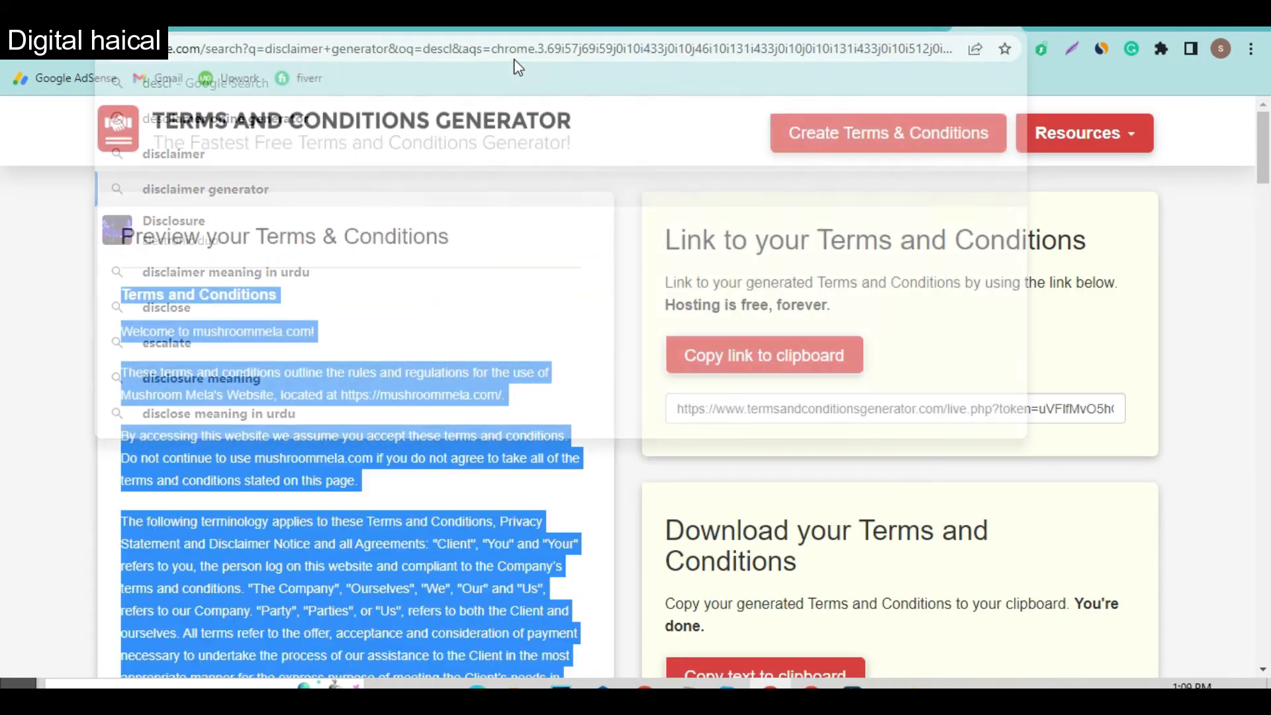
left_click(962, 344)
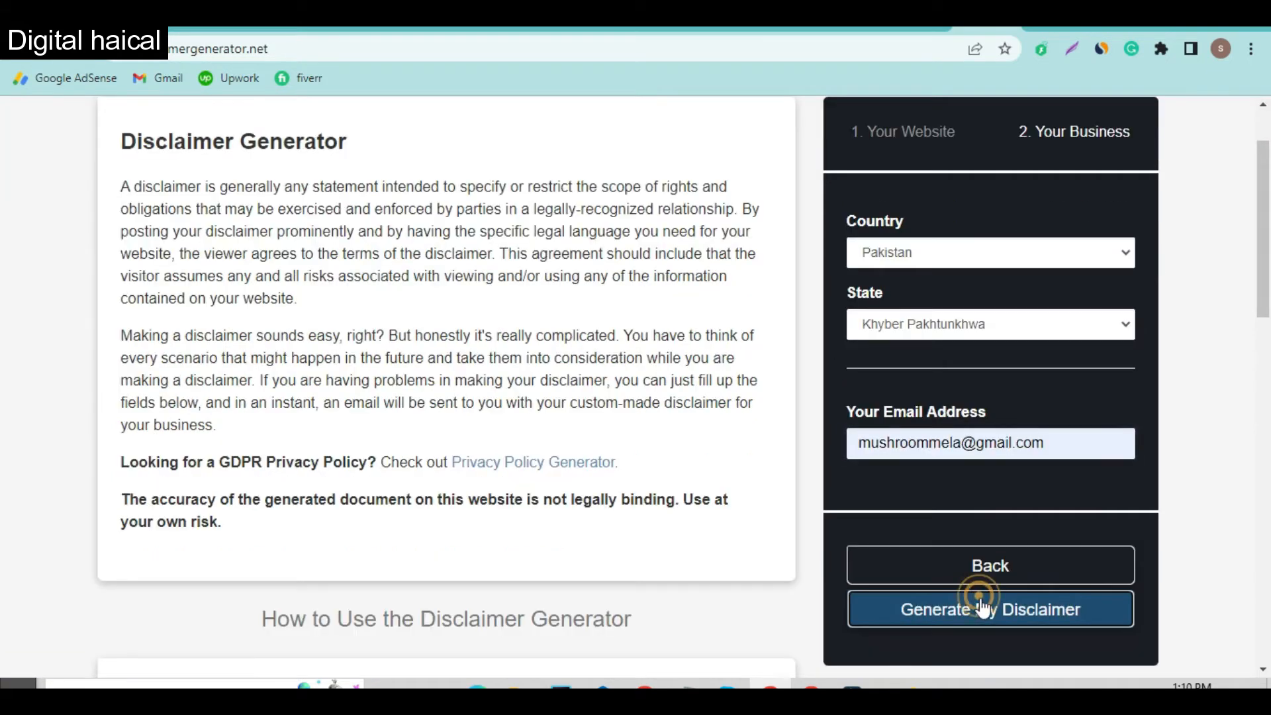
left_click(979, 608)
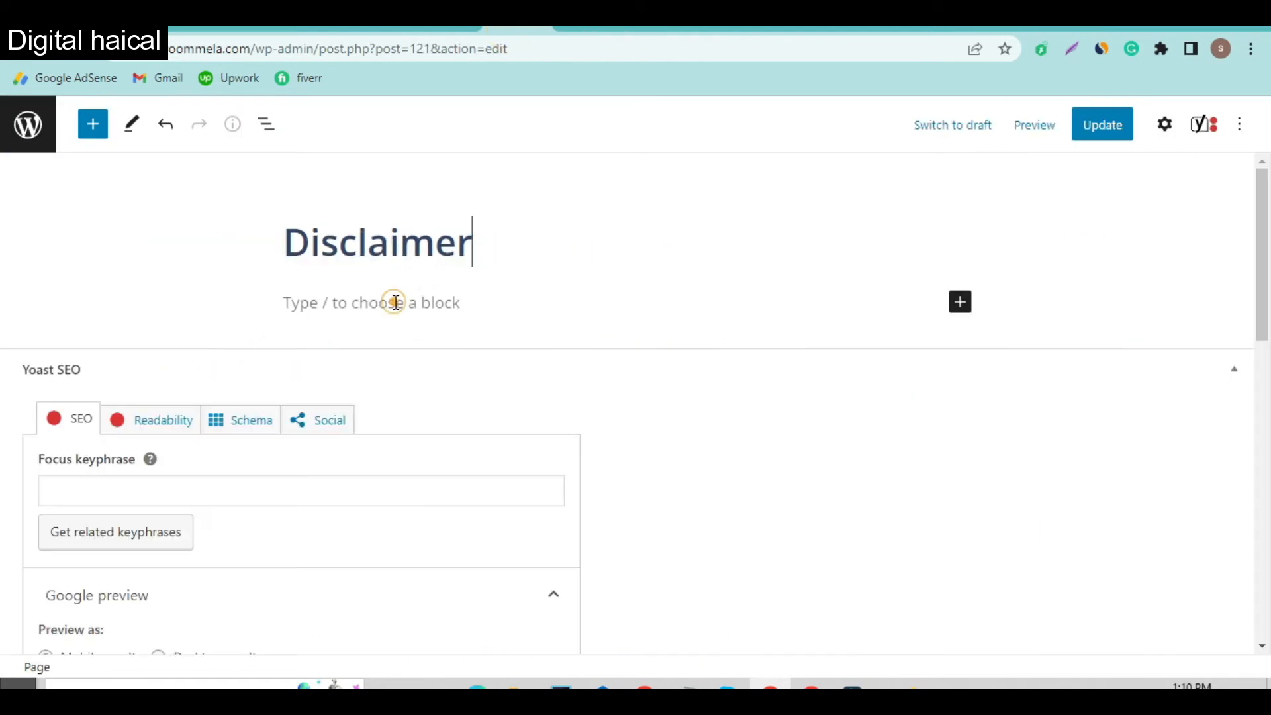
Step: Paste the generated Mushroom Mela disclaimer into the Disclaimer page body and update it
left_click(395, 300)
key("ctrl+v")
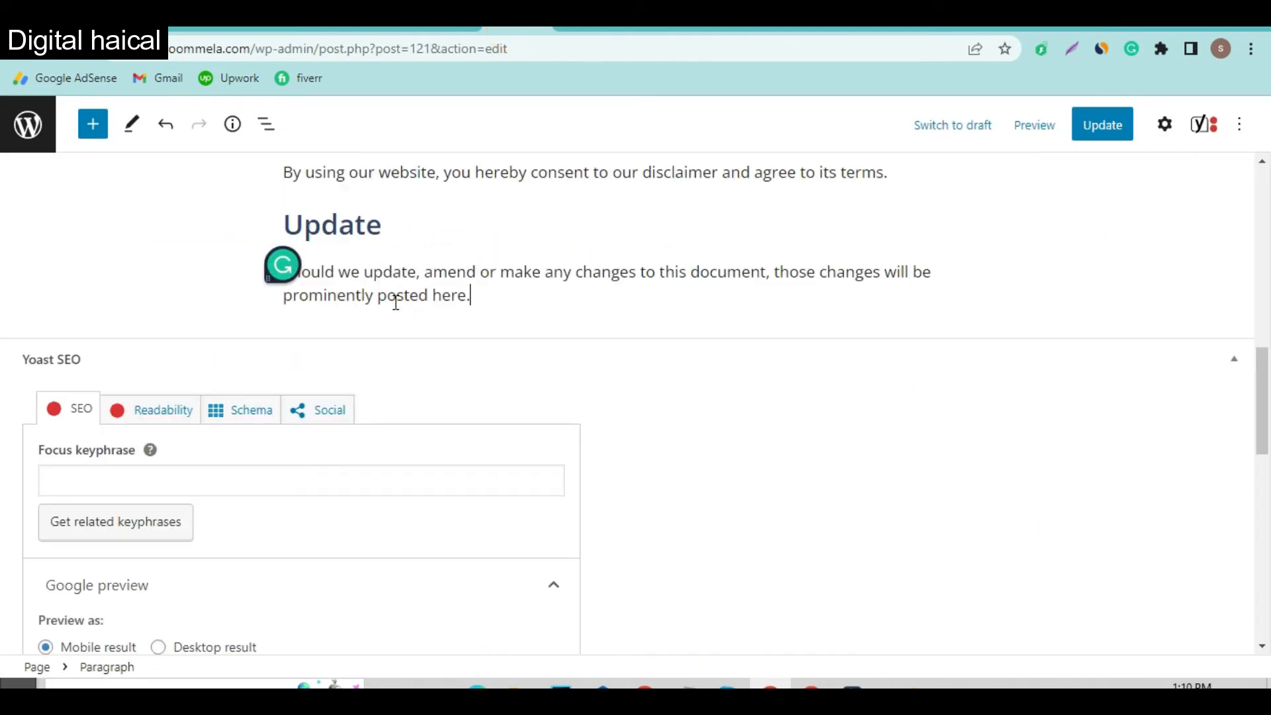
scroll(596, 265, "up", 15)
left_click(1112, 129)
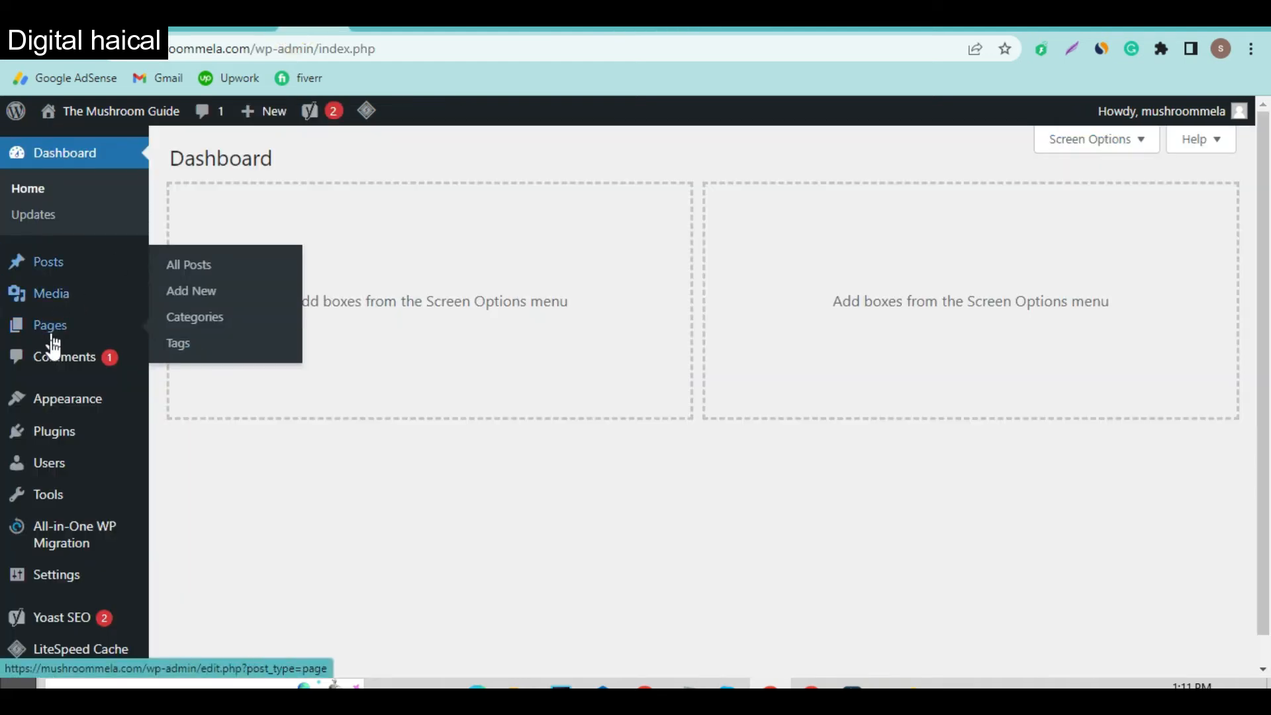
Step: Open Appearance > Menus in a new tab and pick Footer Bar - Marketer from the menu dropdown
mouse_move(93, 406)
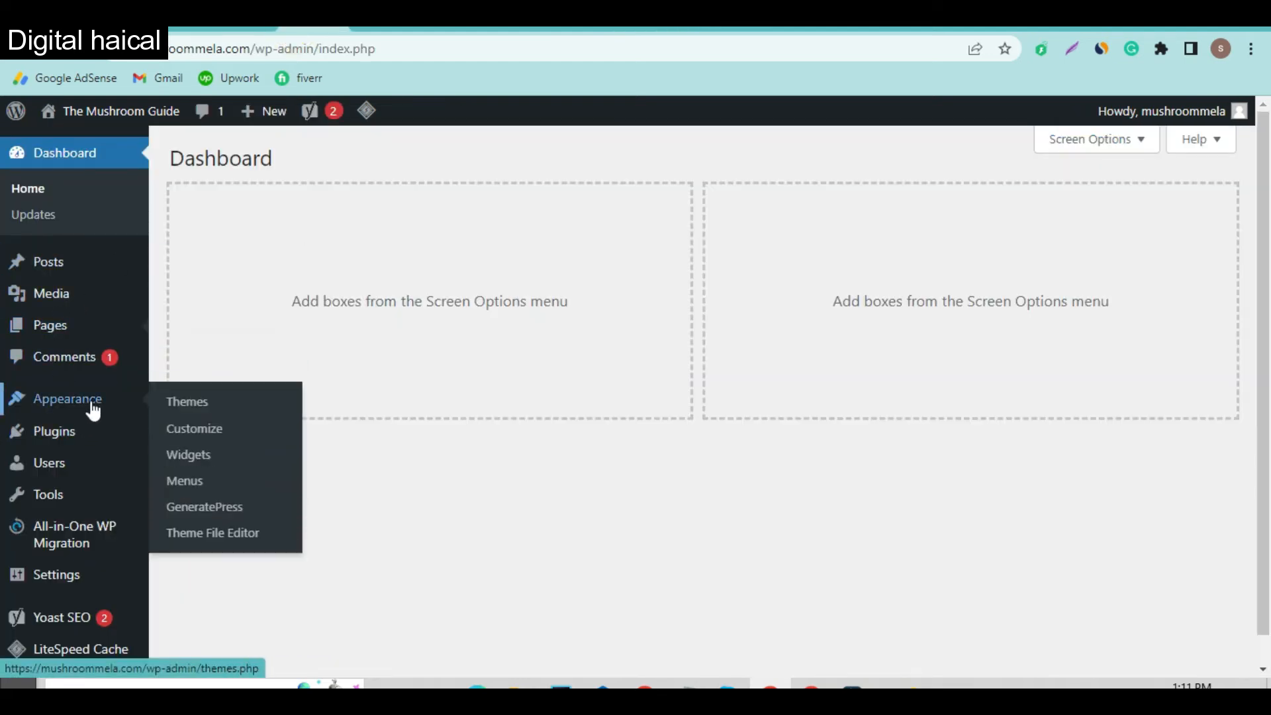
right_click(180, 474)
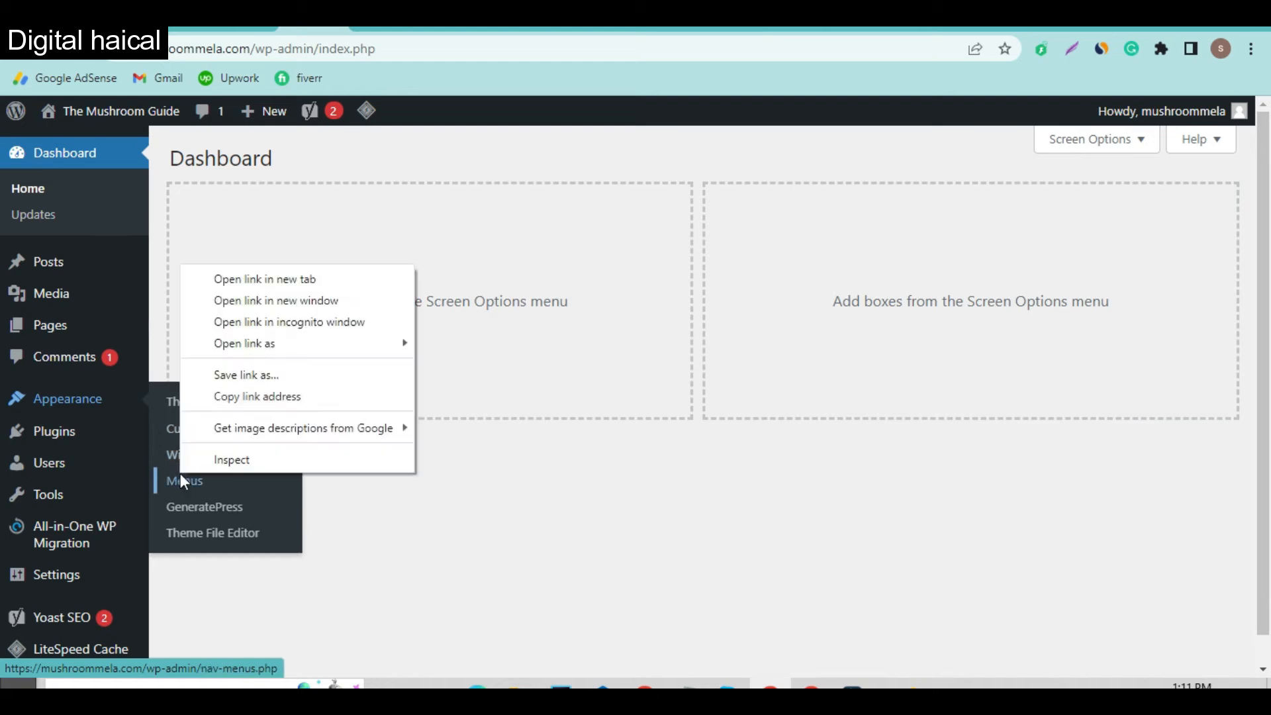
left_click(289, 280)
left_click(347, 27)
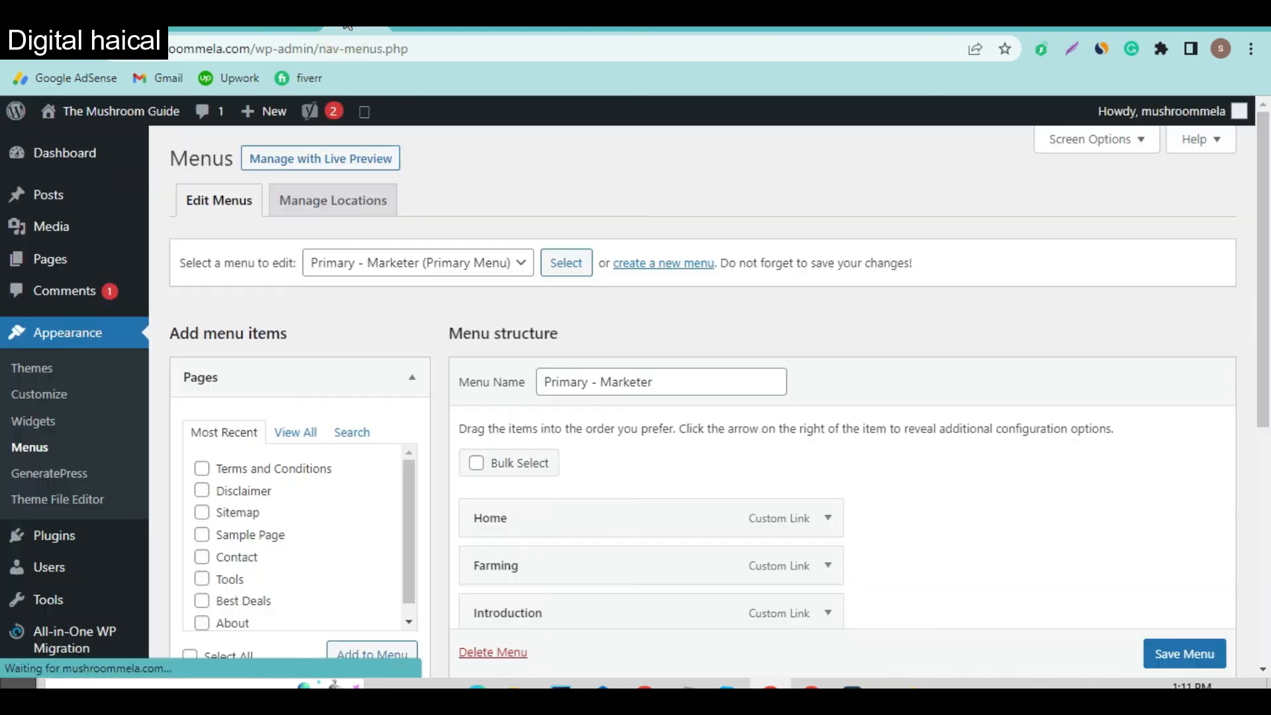
scroll(550, 531, "down", 3)
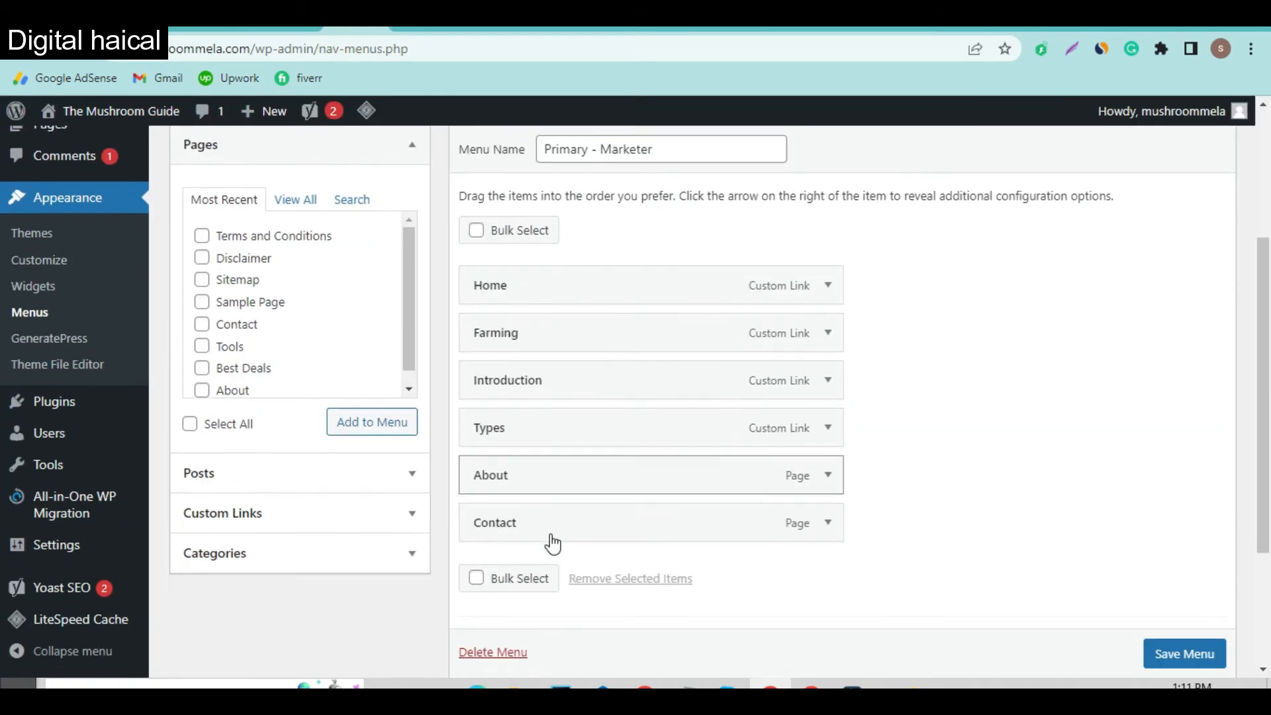
scroll(550, 424, "up", 3)
left_click(441, 264)
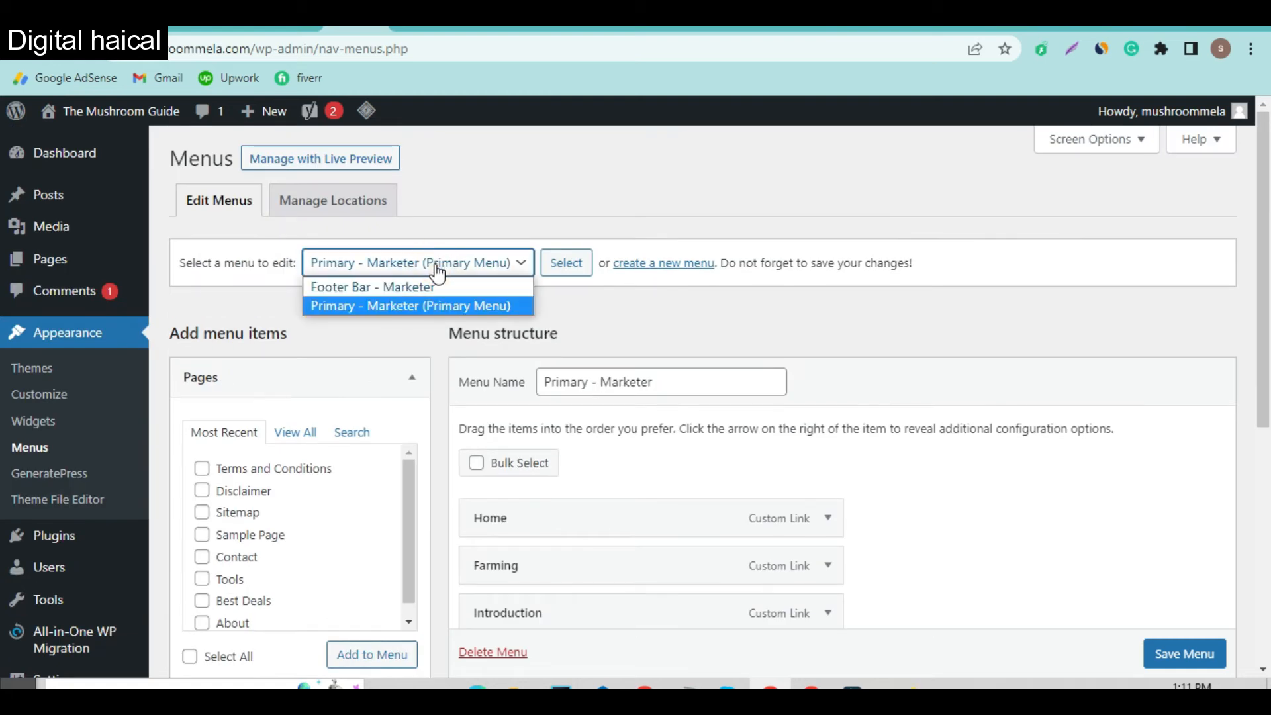
left_click(432, 286)
Step: Load Footer Bar - Marketer and remove its Contact, Terms, Sitemap and Privacy Policy links
left_click(568, 263)
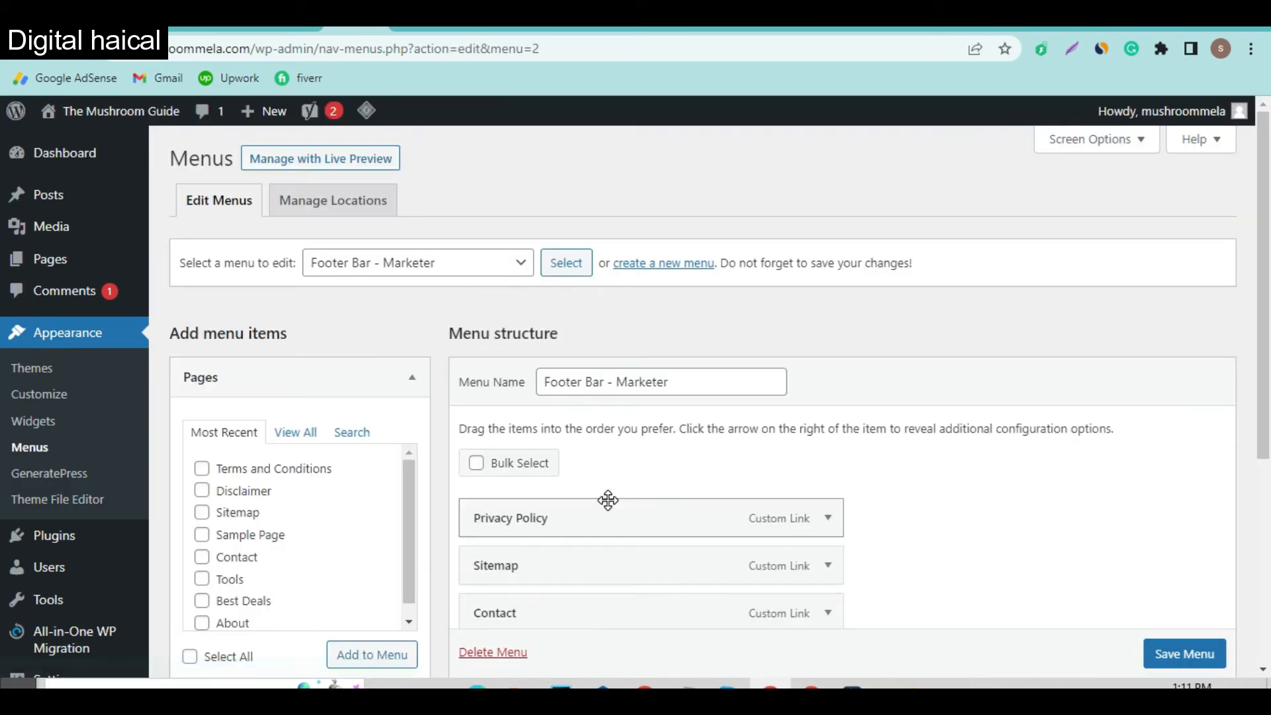
scroll(605, 499, "down", 4)
left_click(827, 336)
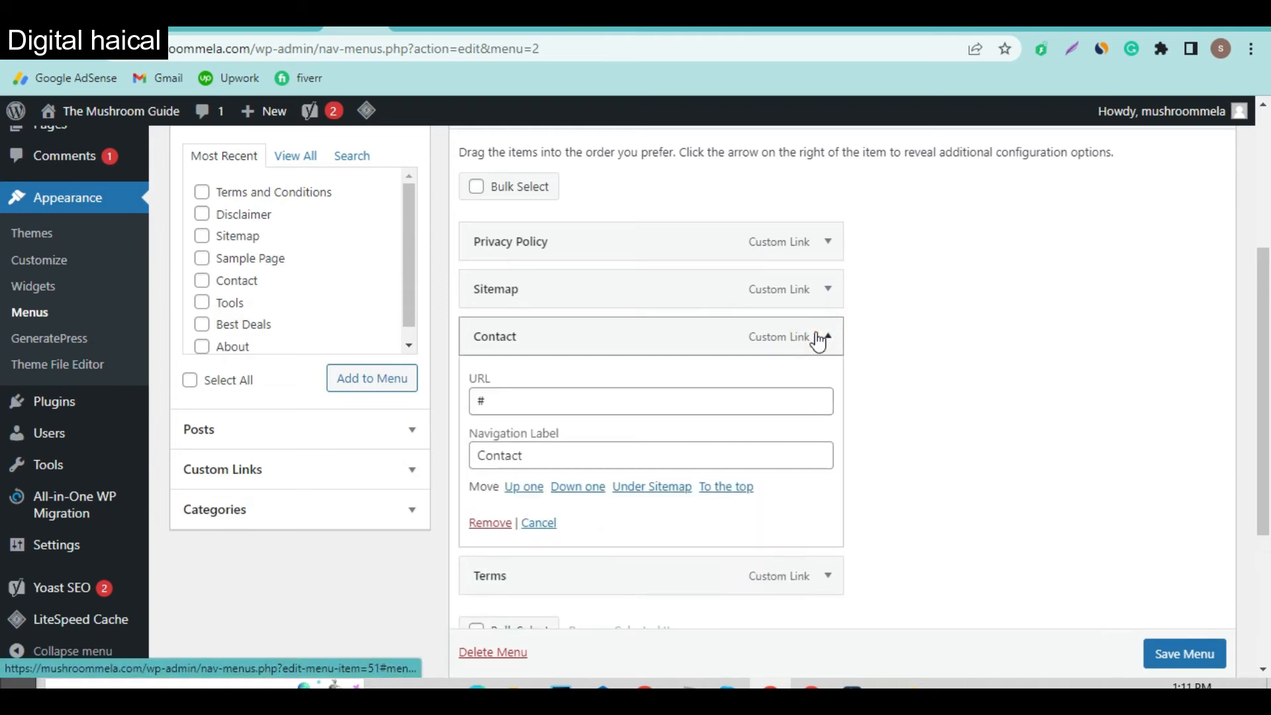
left_click(490, 523)
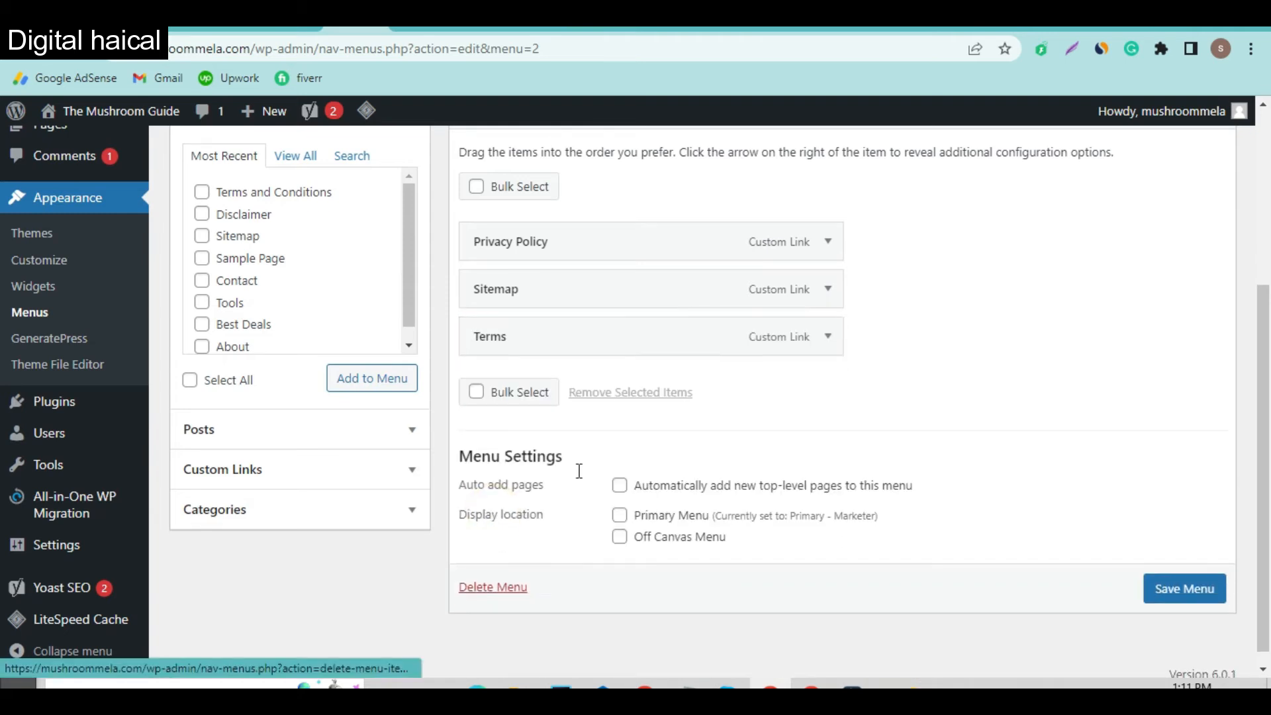
left_click(828, 337)
left_click(488, 523)
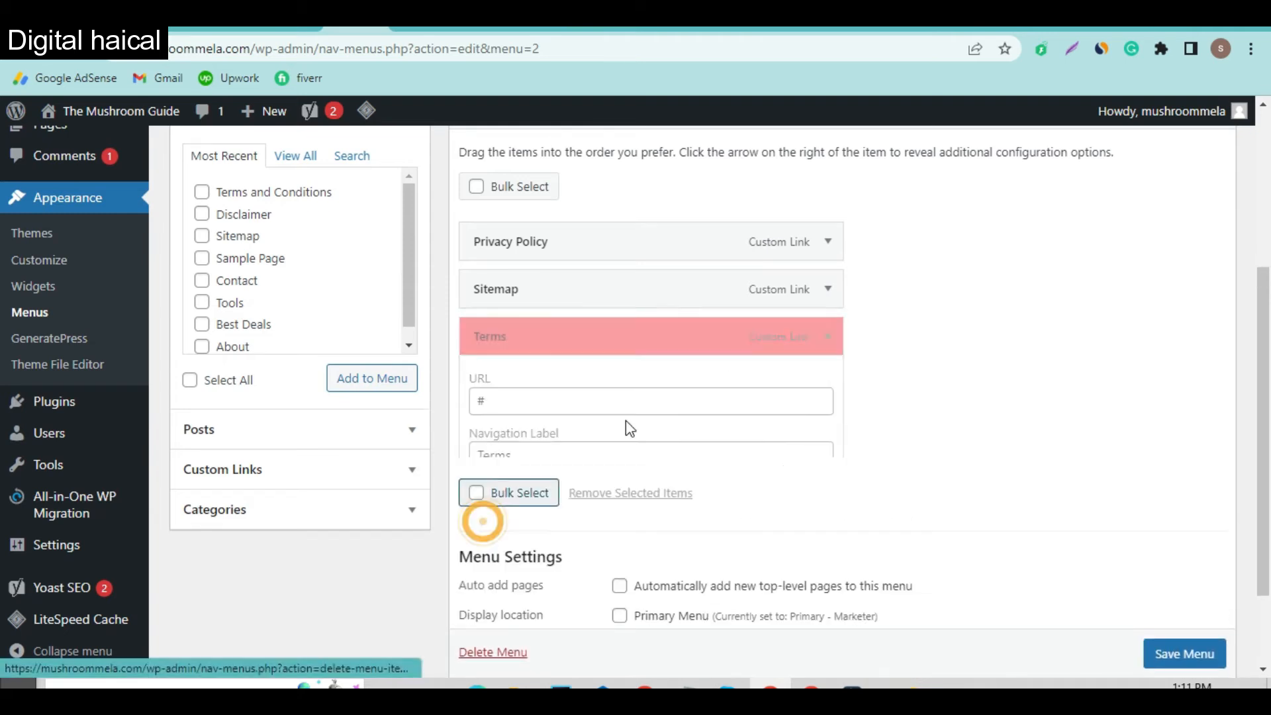
left_click(829, 325)
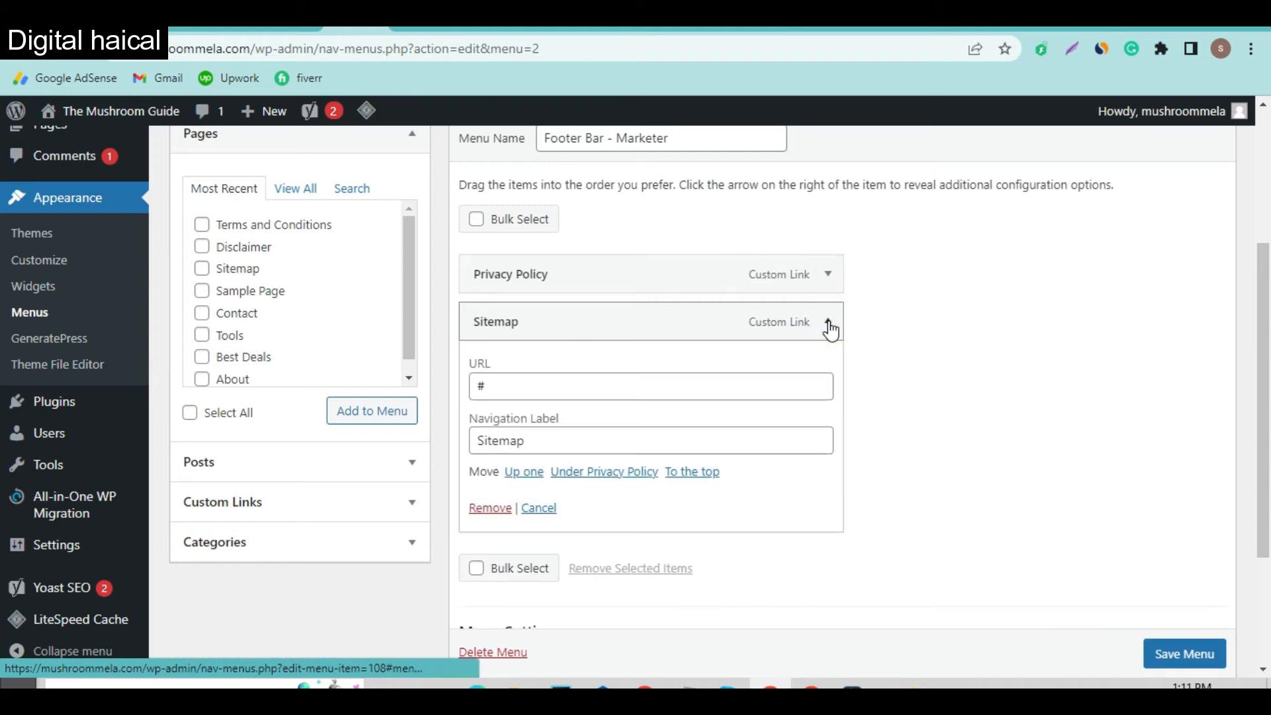
left_click(489, 509)
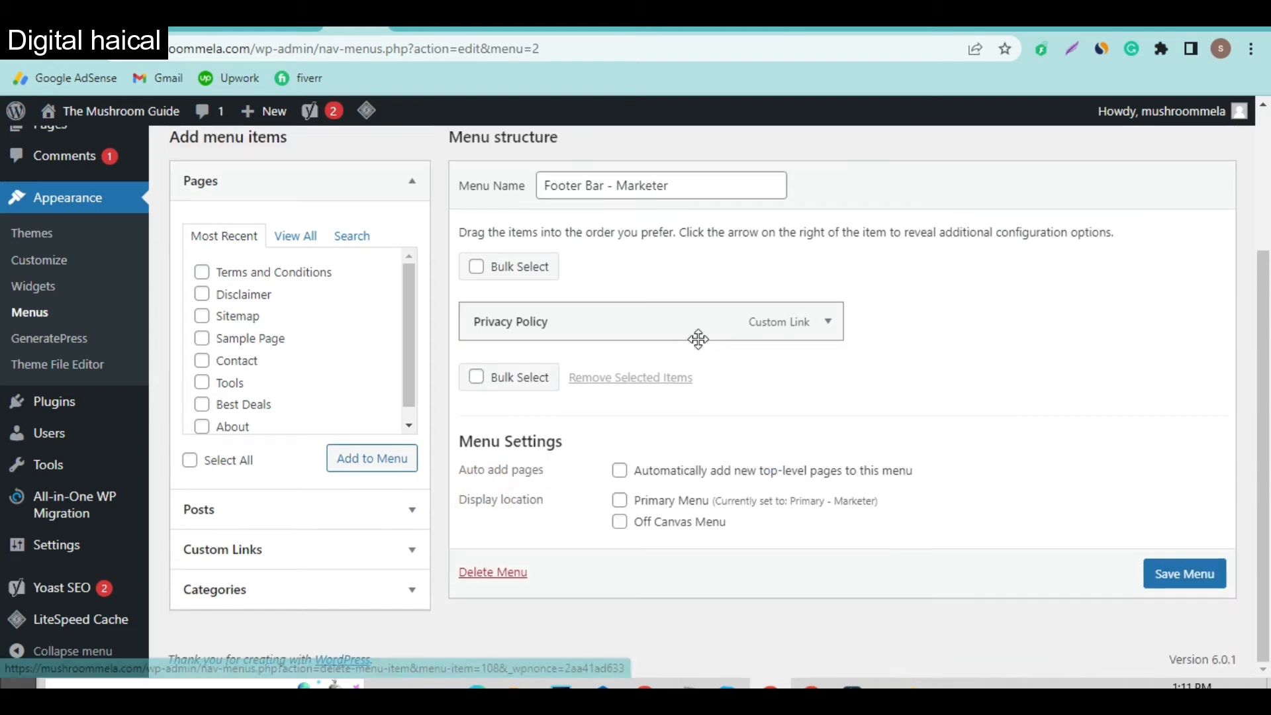
left_click(825, 323)
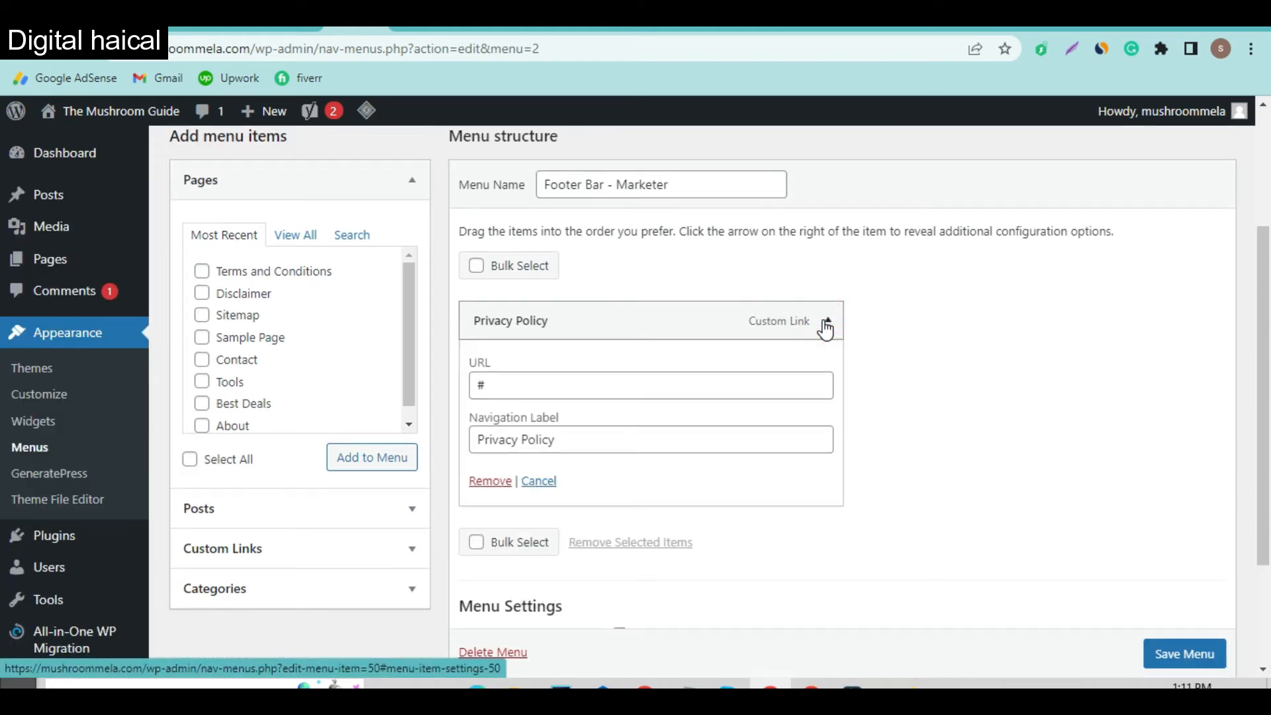
left_click(491, 489)
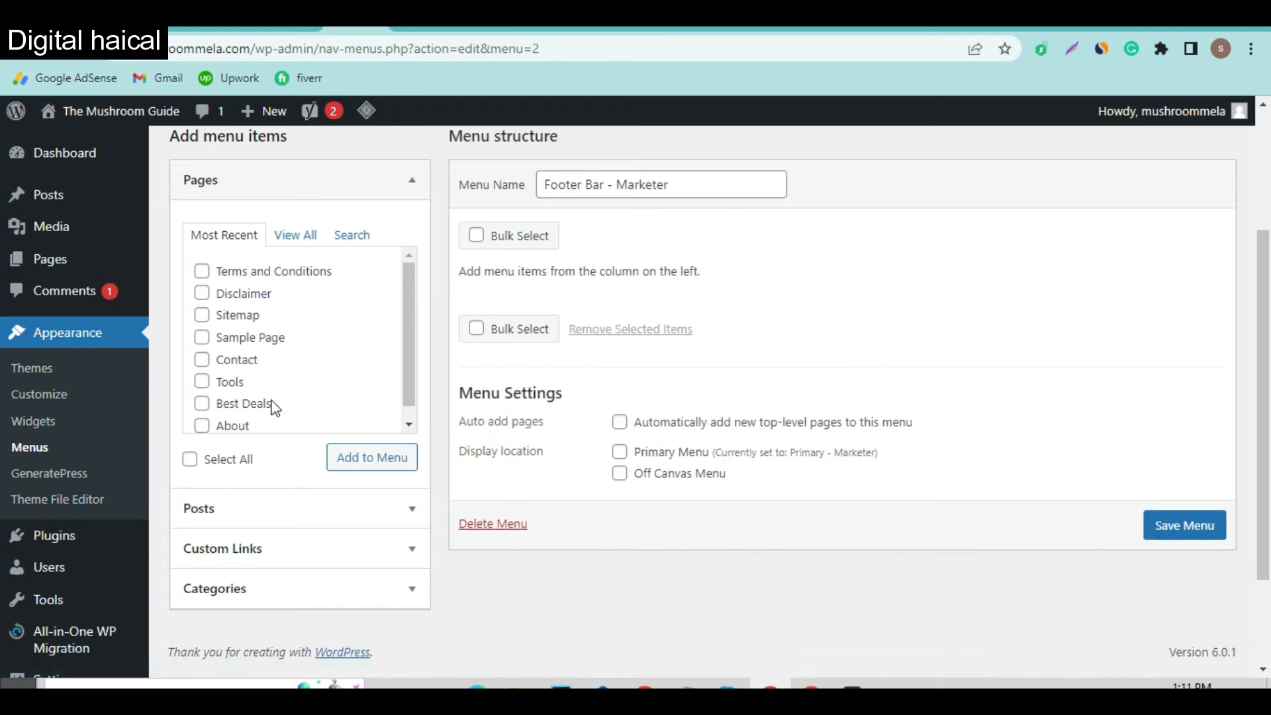
scroll(269, 406, "down", 1)
Step: Add the Terms and Conditions, Disclaimer and Sitemap pages to the footer menu
scroll(240, 484, "down", 2)
scroll(240, 484, "up", 1)
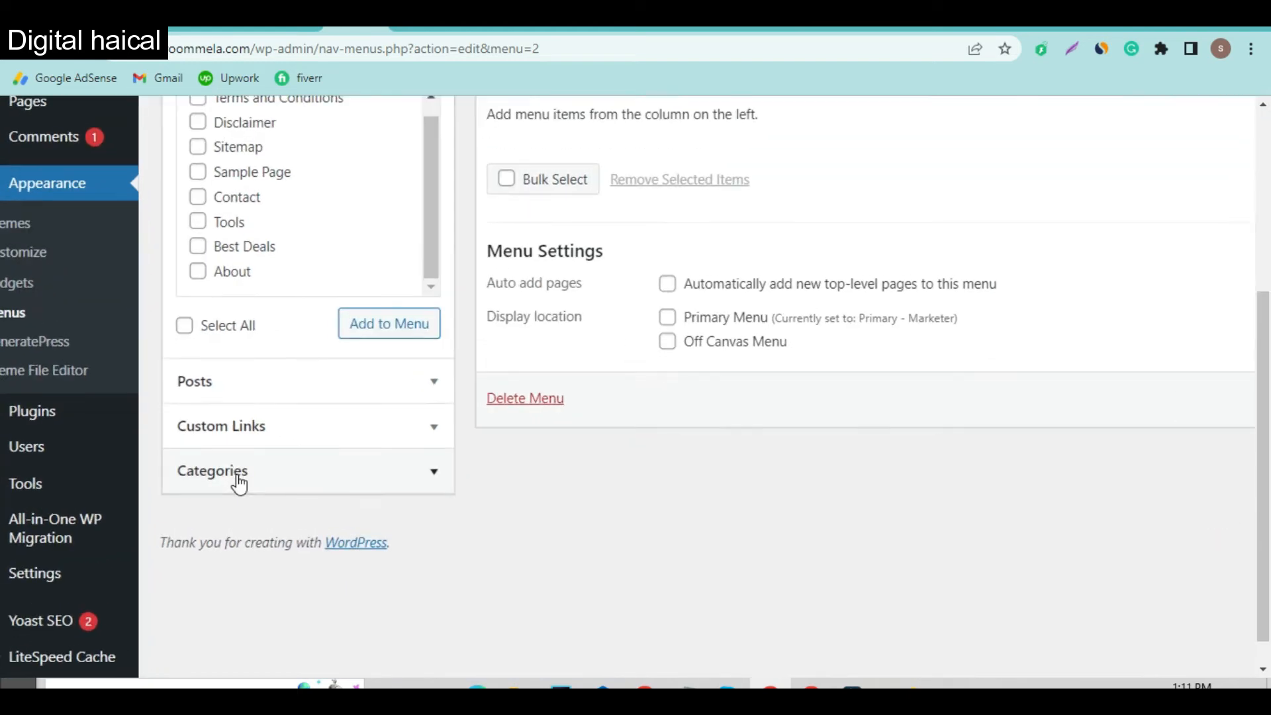
scroll(240, 484, "up", 1)
left_click(297, 174)
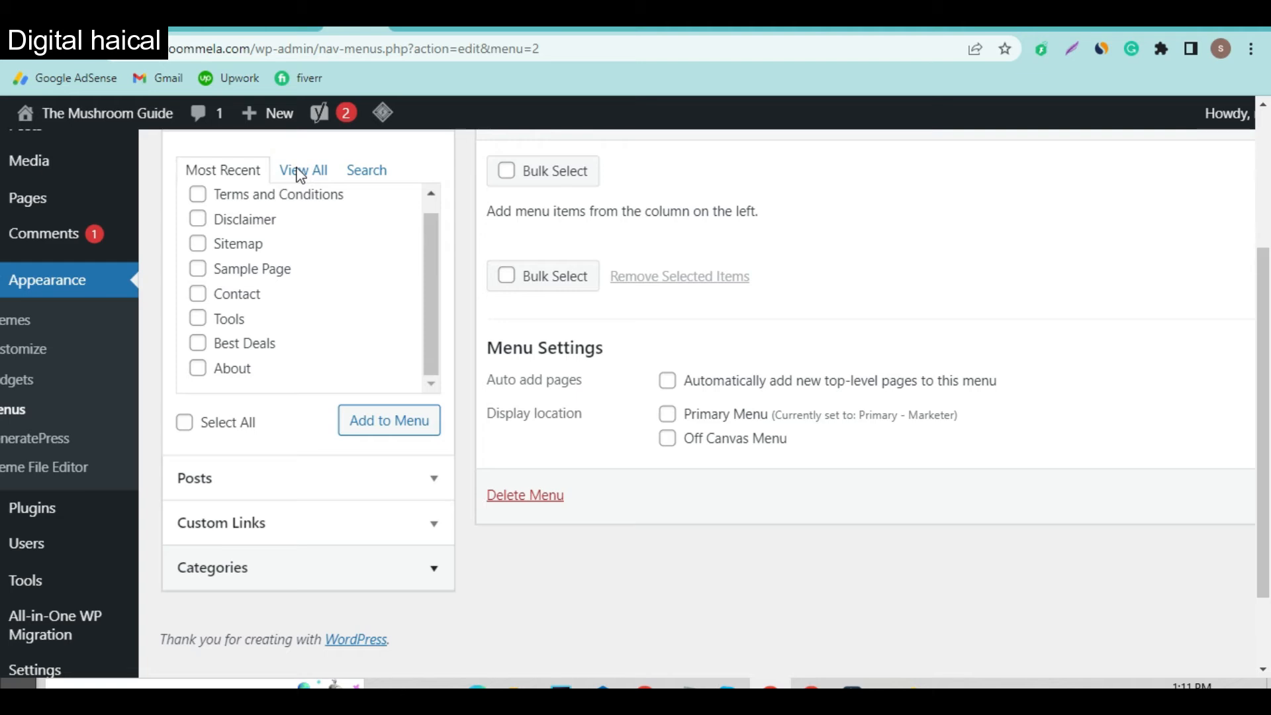
scroll(227, 185, "up", 1)
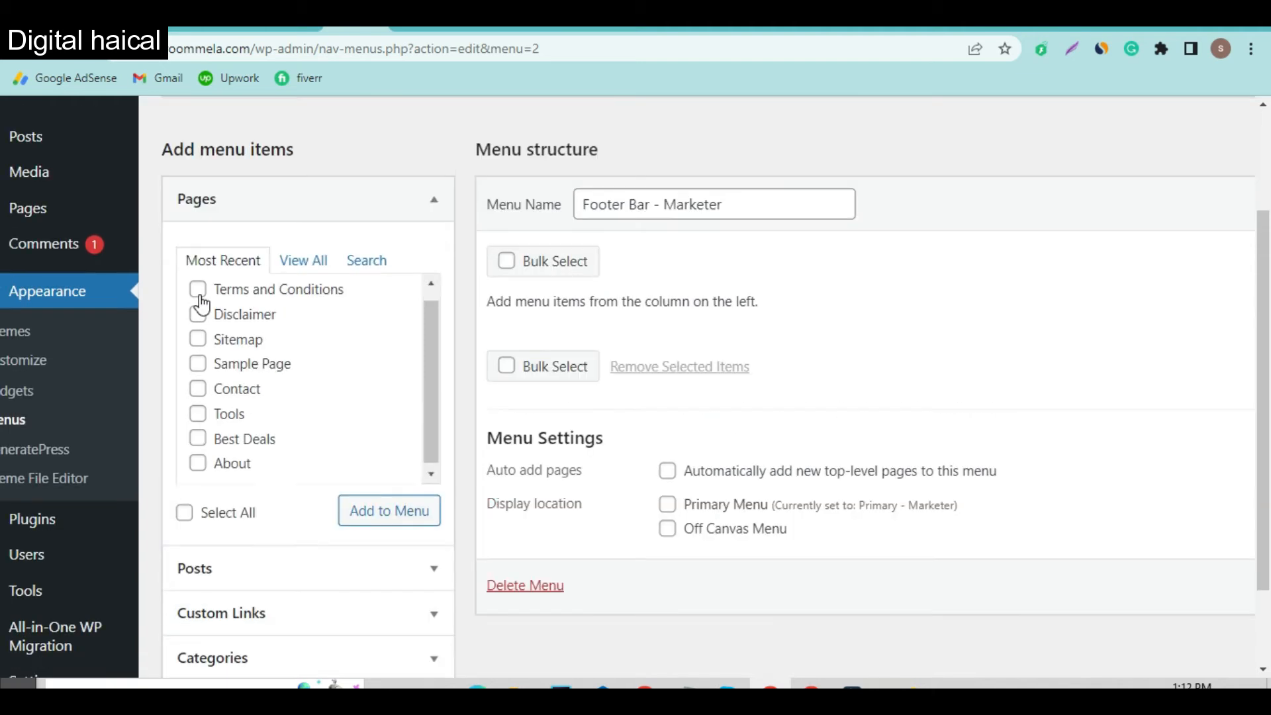
left_click(198, 290)
left_click(198, 314)
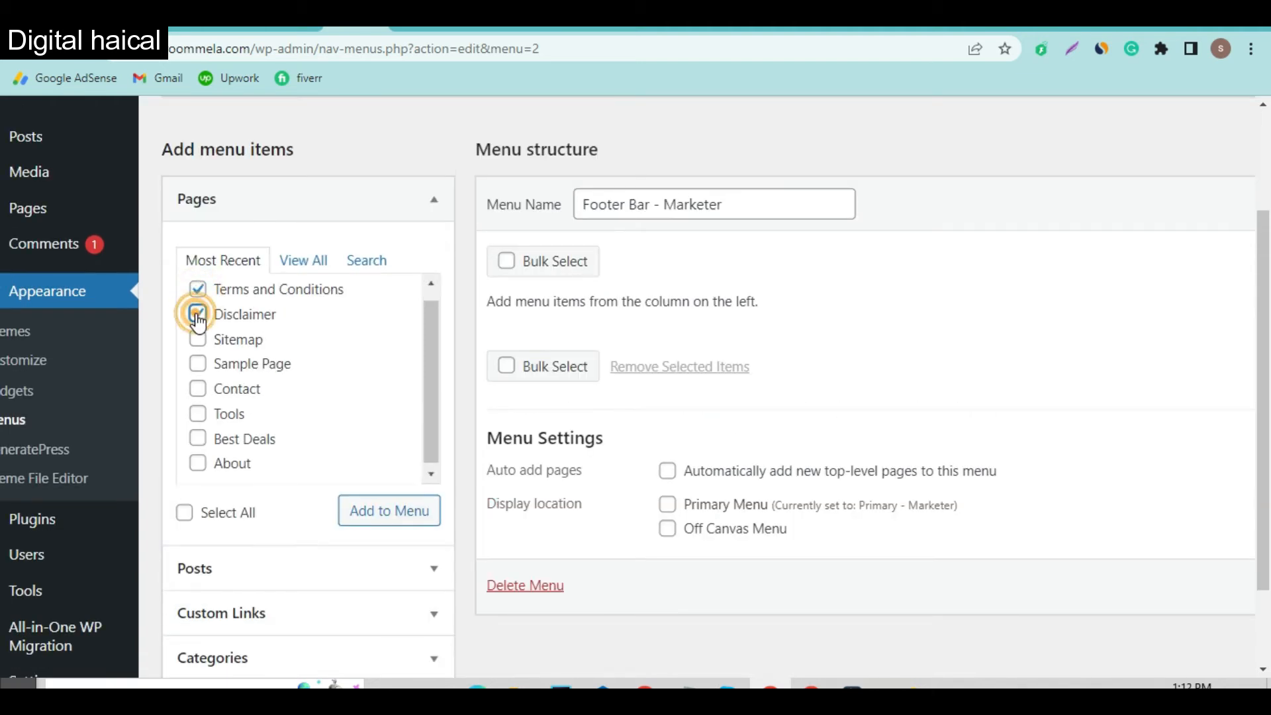
left_click(198, 340)
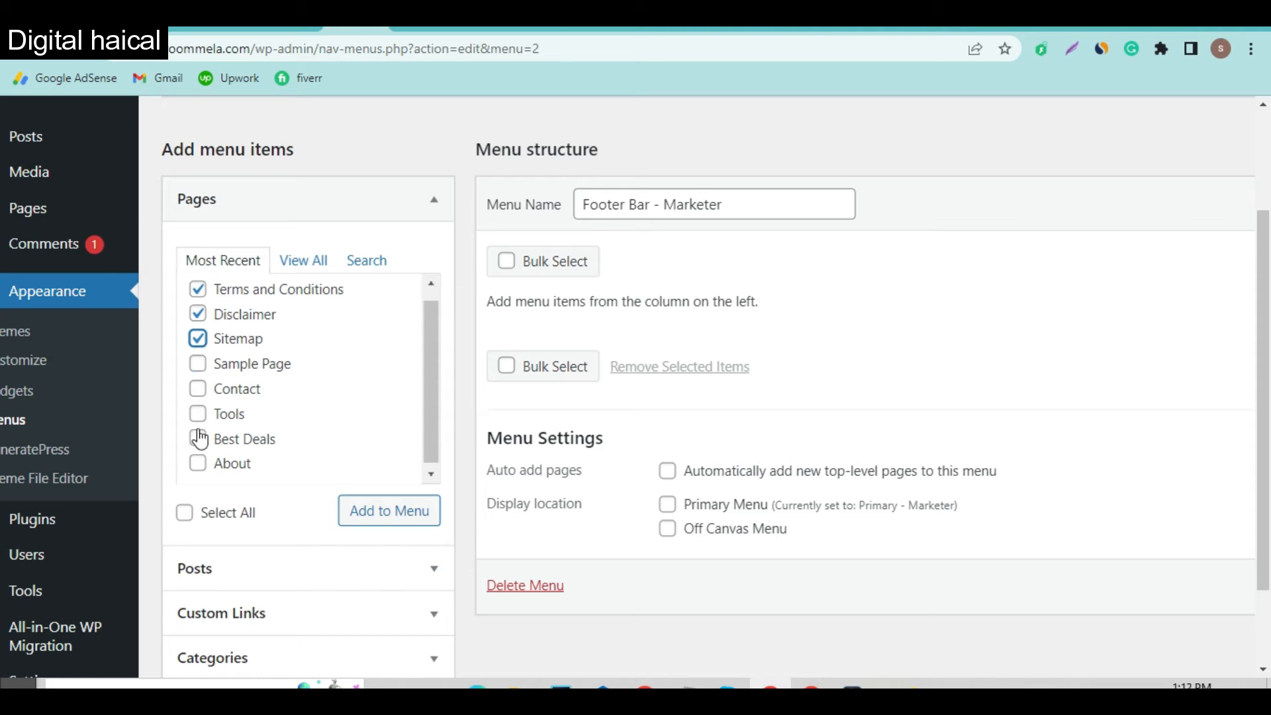
scroll(203, 454, "up", 1)
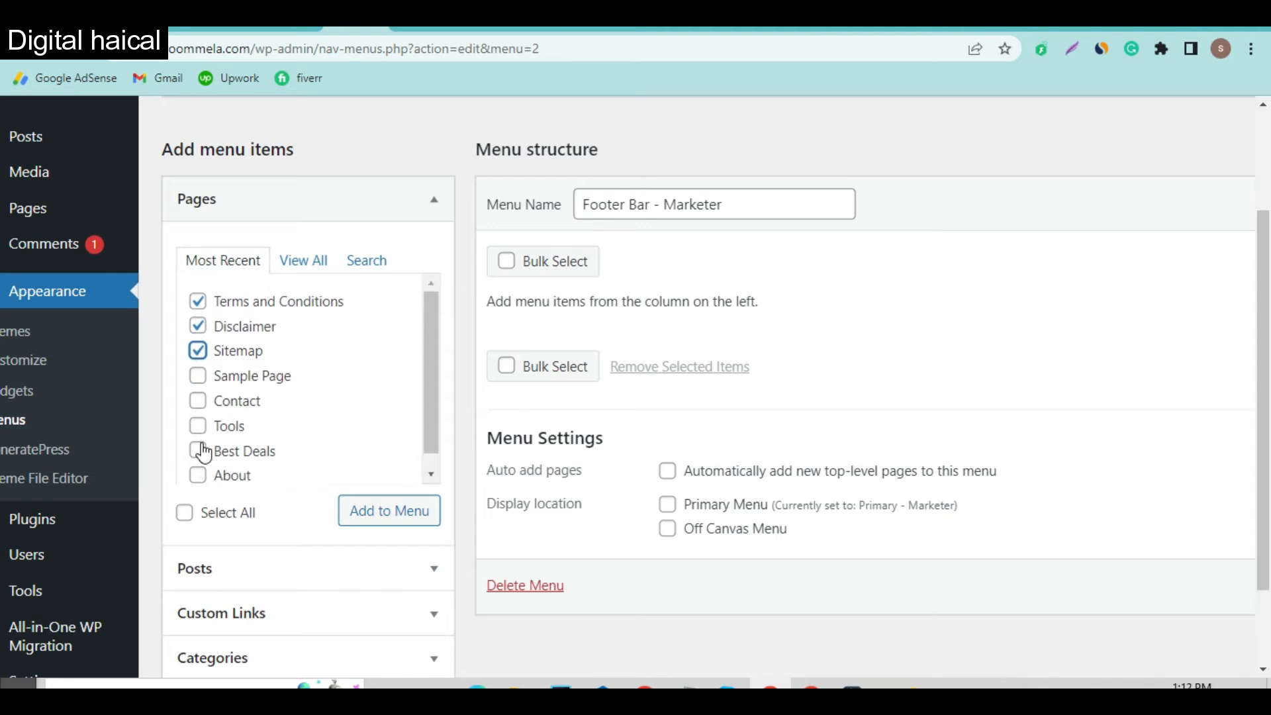
left_click(389, 512)
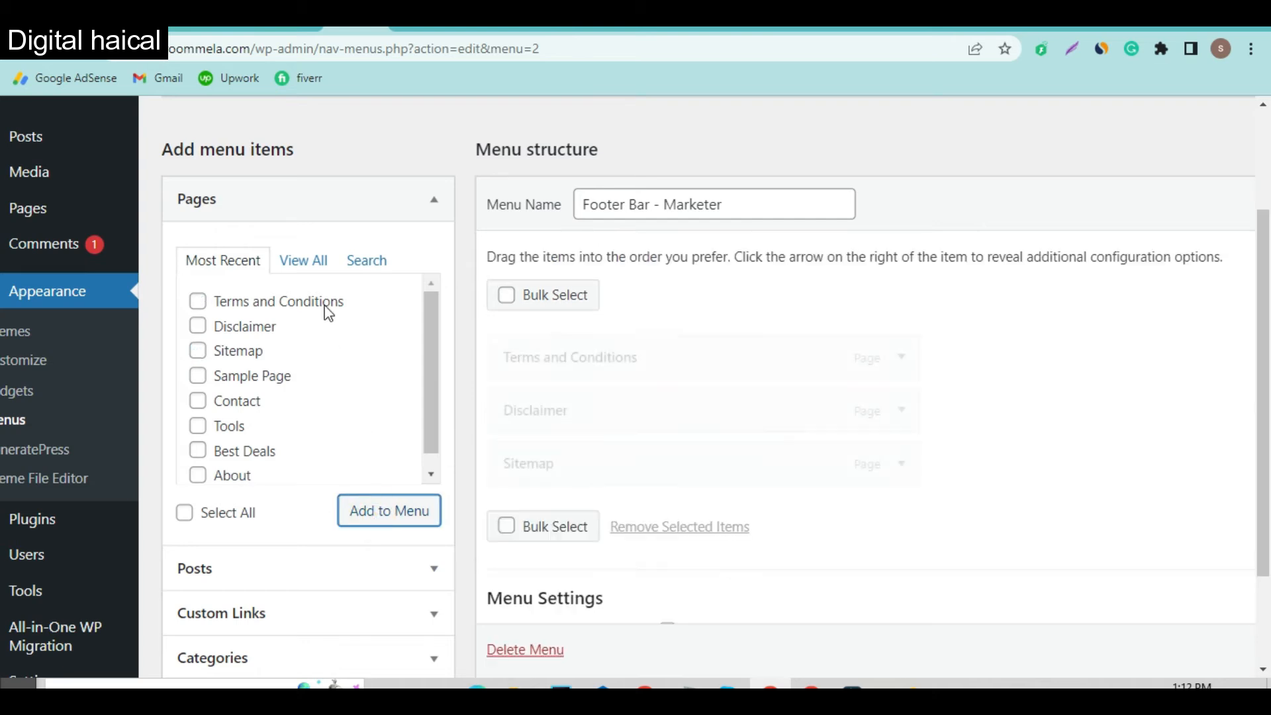
Step: Add the Privacy Policy page from the View All list to the footer menu
left_click(304, 260)
left_click(198, 325)
left_click(379, 517)
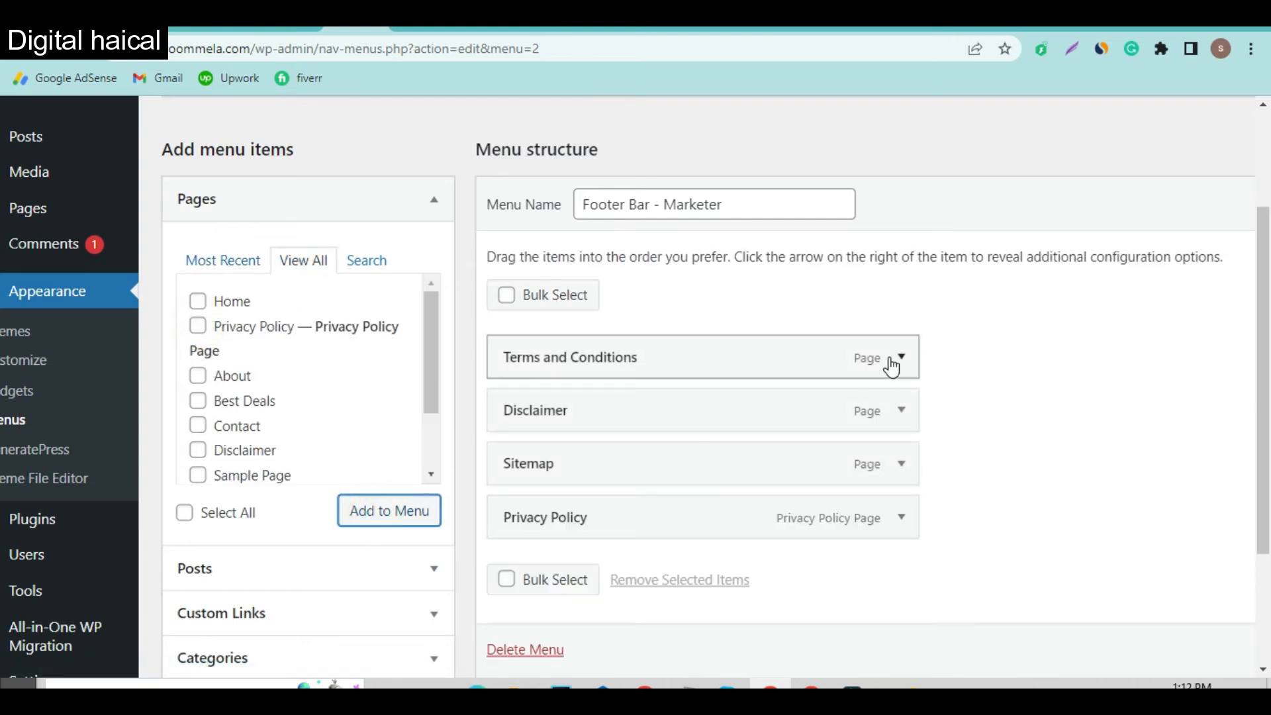
left_click(200, 30)
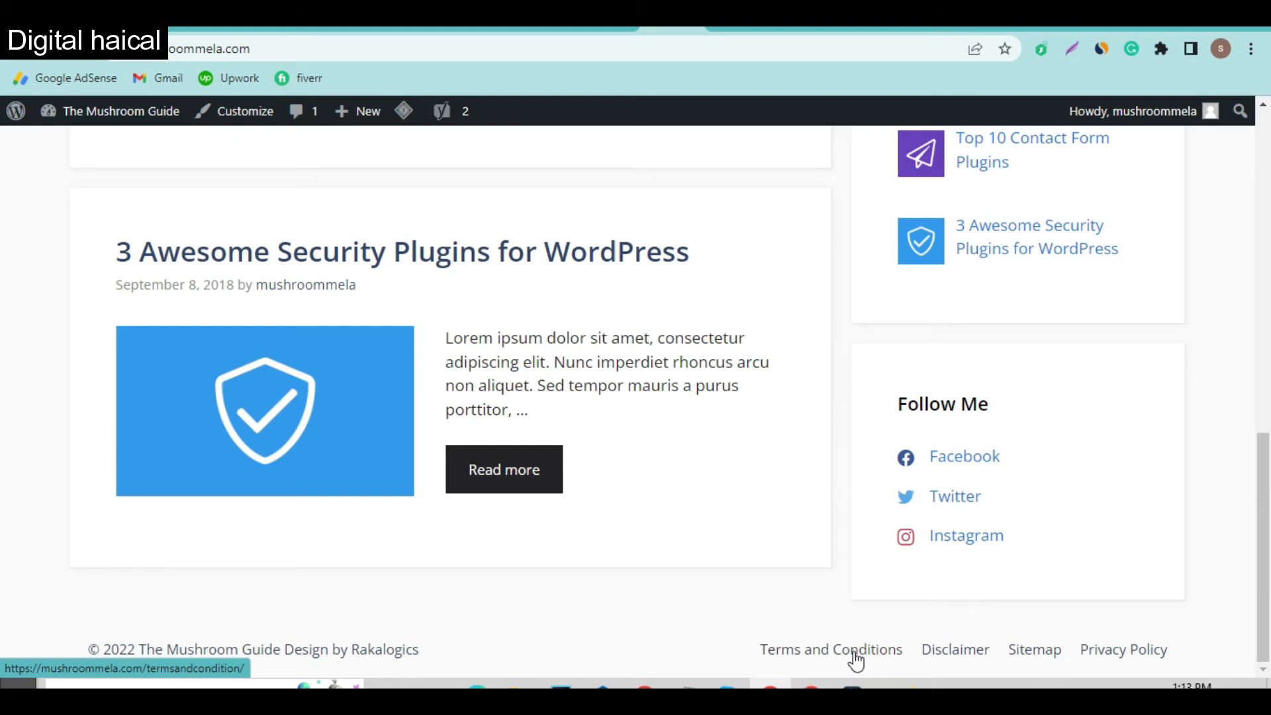
Step: Open the footer Terms and Conditions link in a new tab, check the page, and close it
right_click(802, 660)
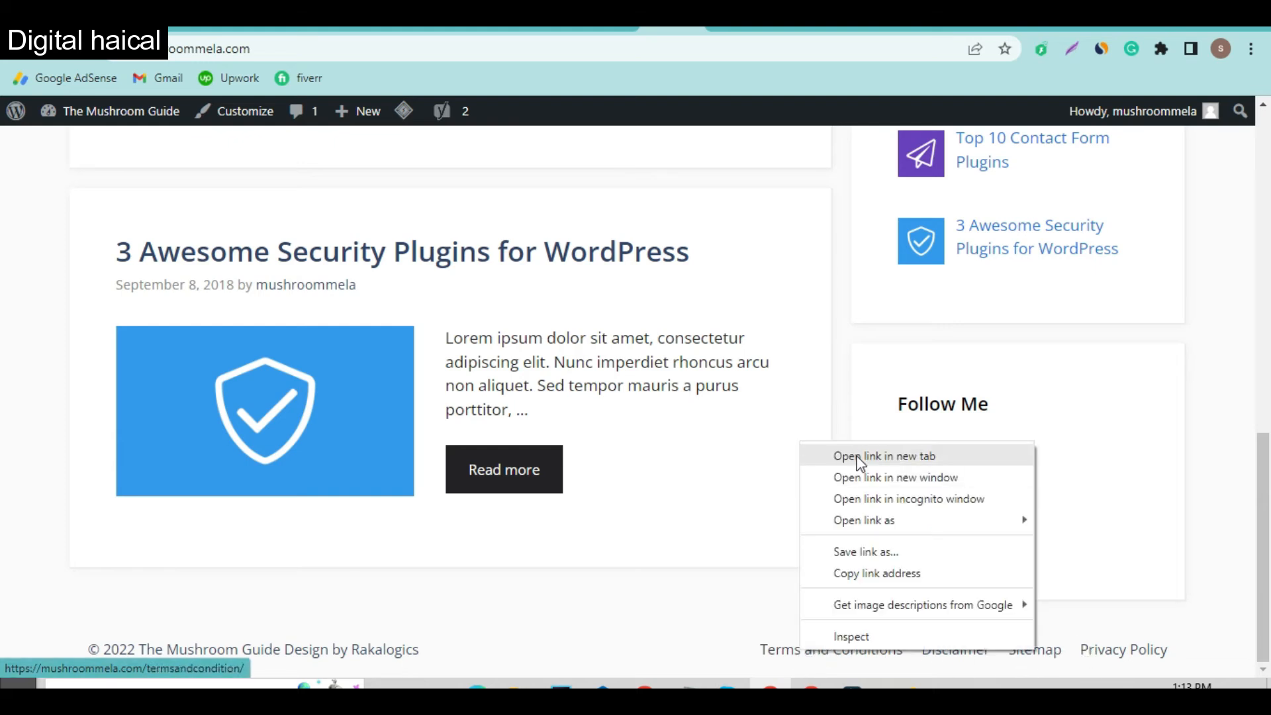
left_click(859, 461)
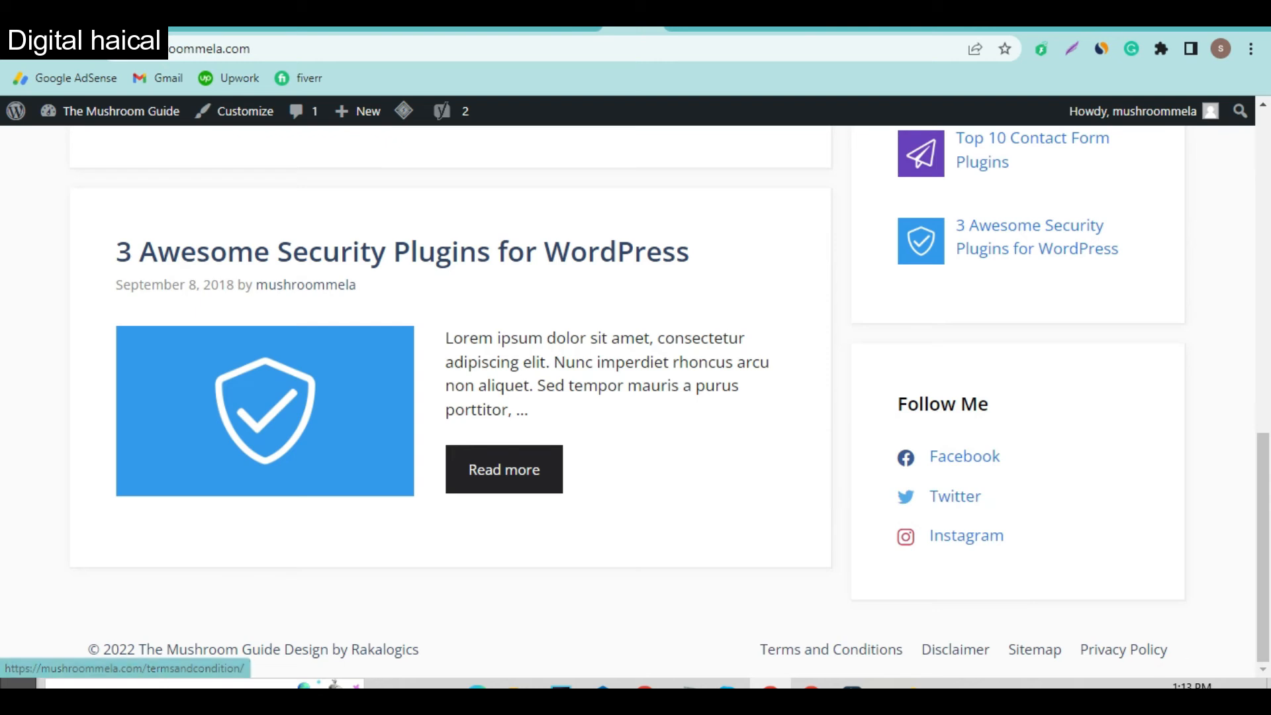
left_click(691, 28)
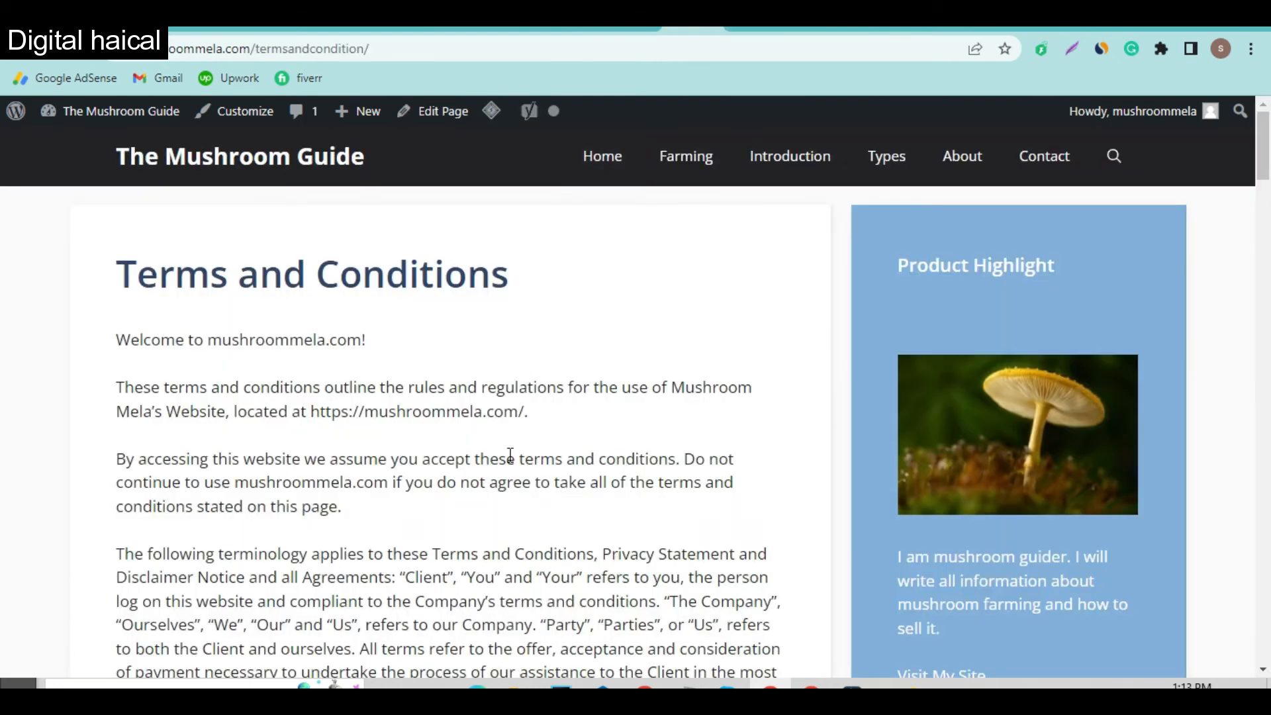
scroll(440, 510, "down", 3)
scroll(432, 459, "down", 3)
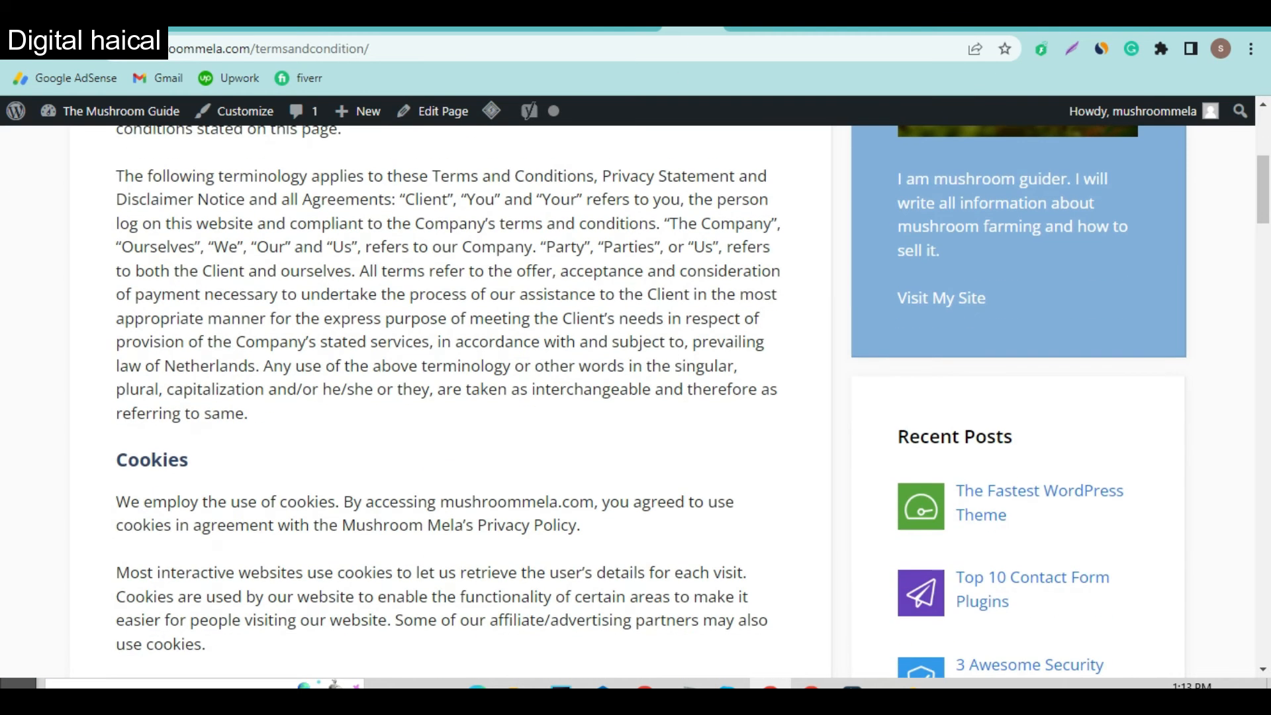
key("ctrl+w")
Step: Open the footer Disclaimer link in a new tab, check the page, and close it
right_click(958, 651)
left_click(1019, 451)
left_click(725, 30)
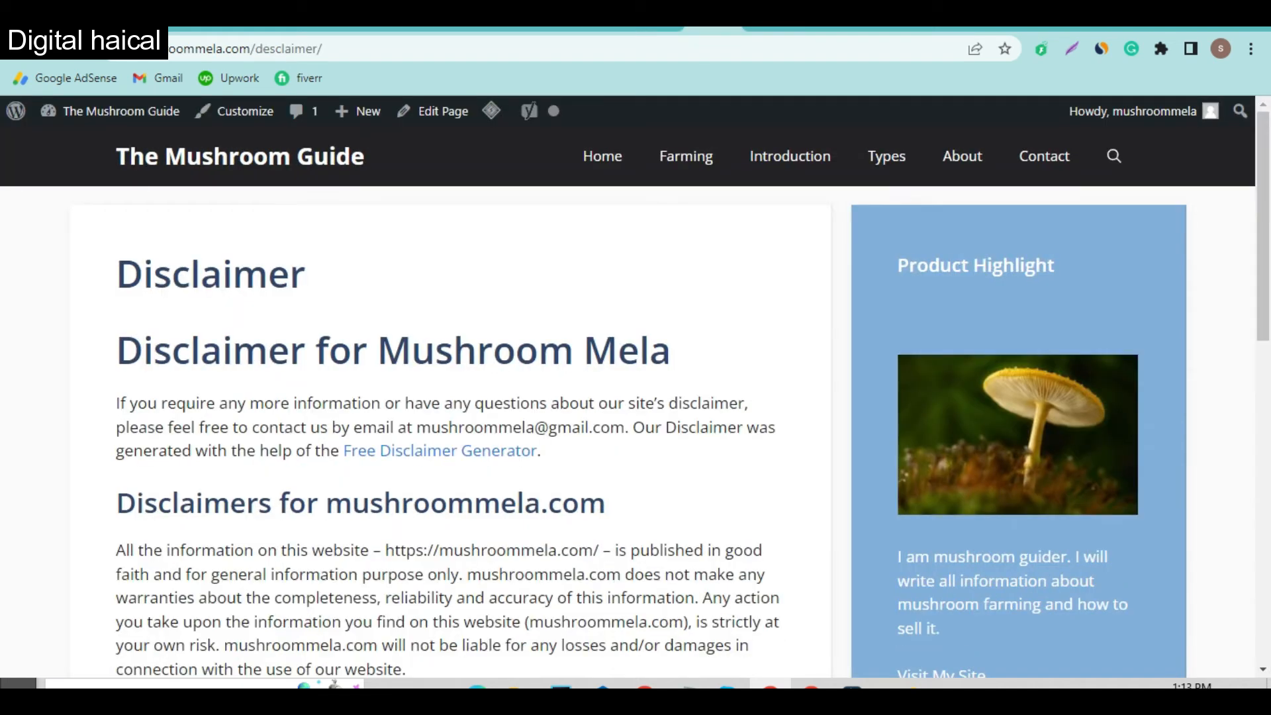
scroll(729, 199, "down", 3)
key("ctrl+w")
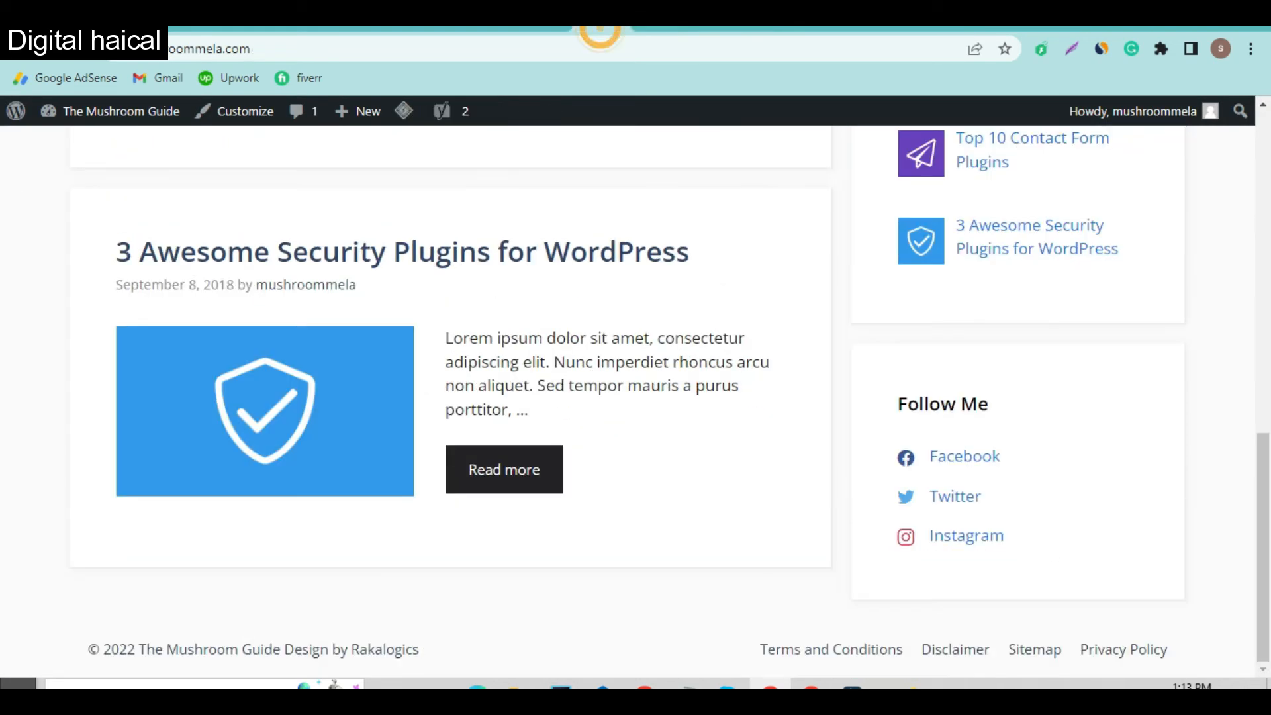
Step: Open the footer Sitemap link in a new tab to confirm the page is empty
right_click(1040, 655)
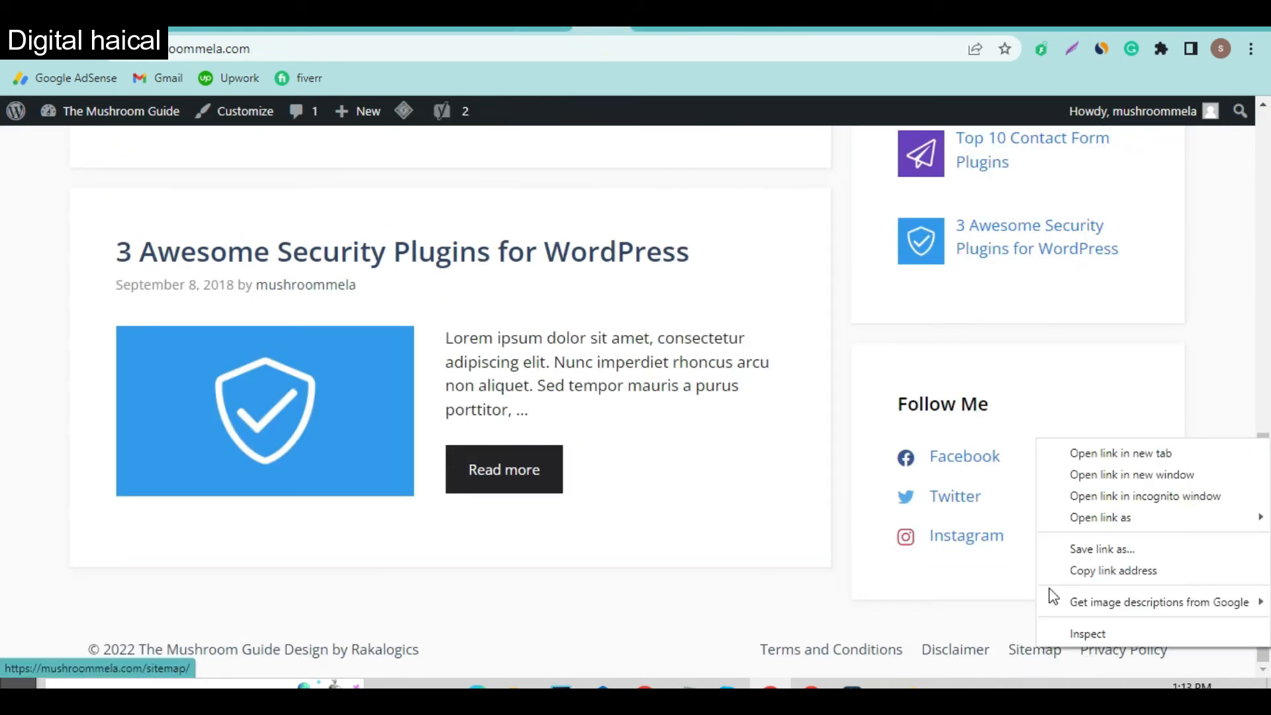
left_click(1076, 450)
left_click(626, 29)
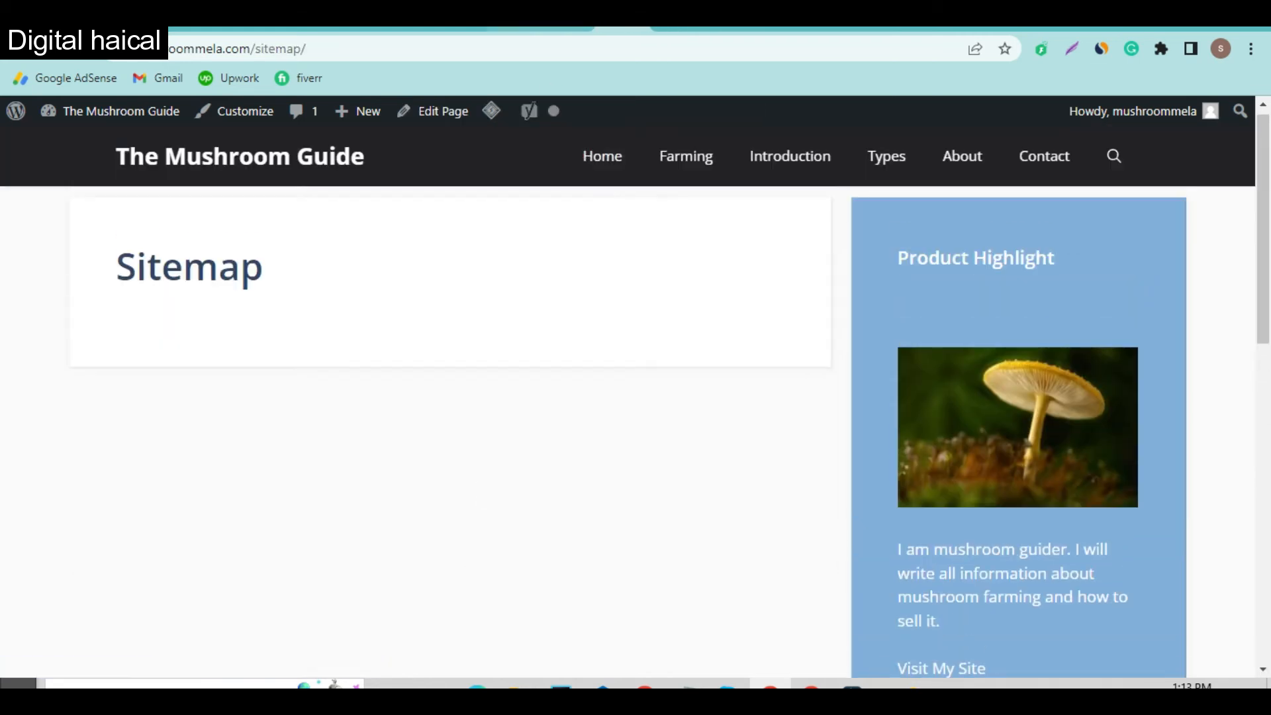
left_click(567, 29)
left_click(528, 29)
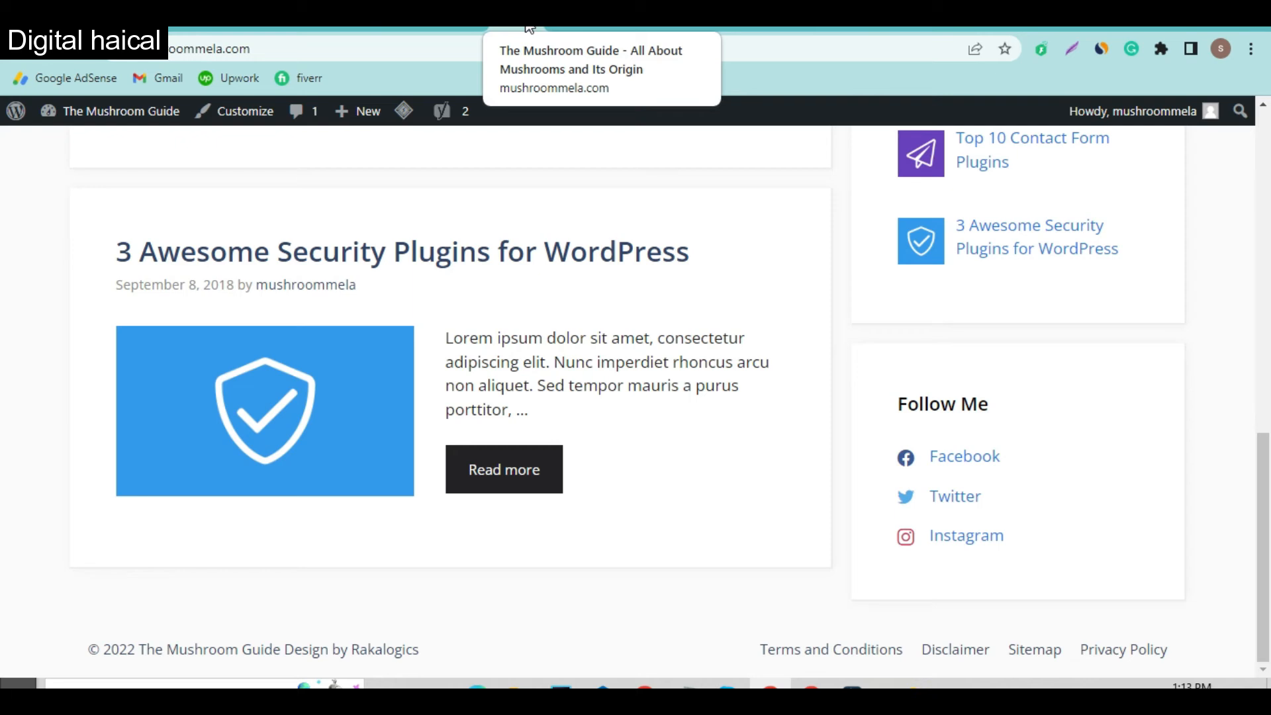
Step: Review the open tabs, then close the Menus admin and Sitemap editor tabs
left_click(624, 30)
left_click(587, 29)
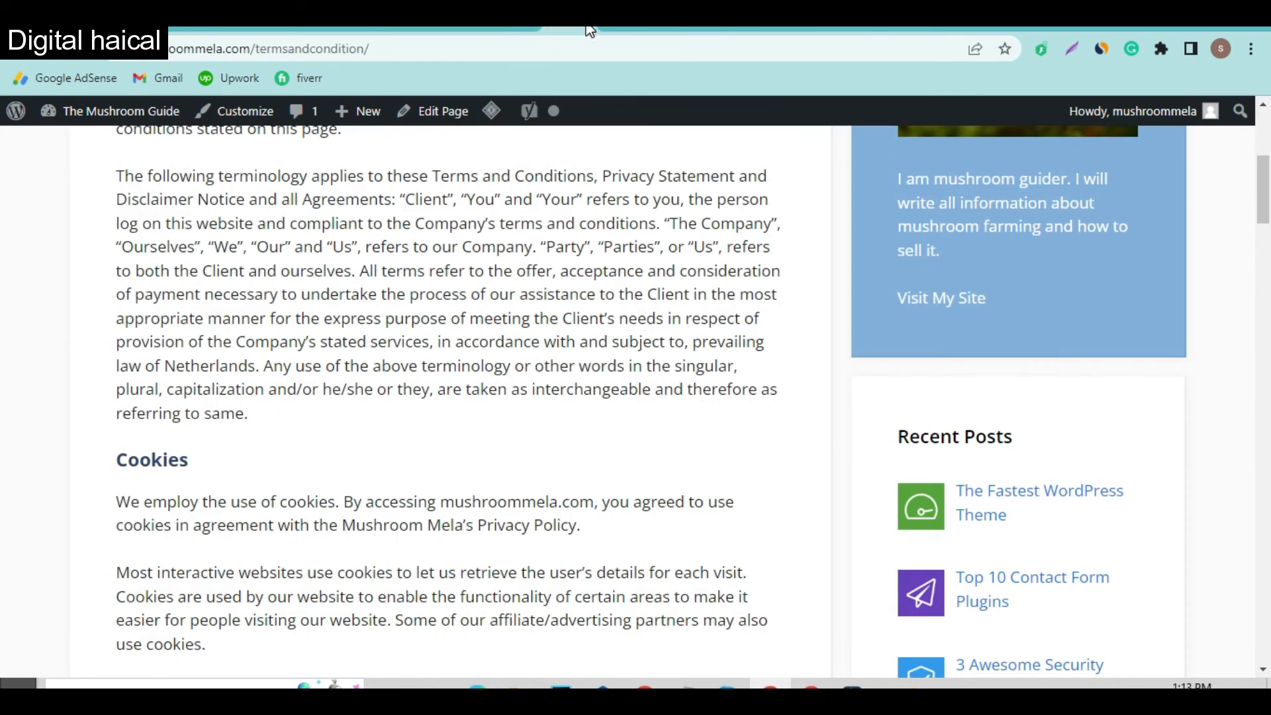
left_click(591, 28)
left_click(360, 28)
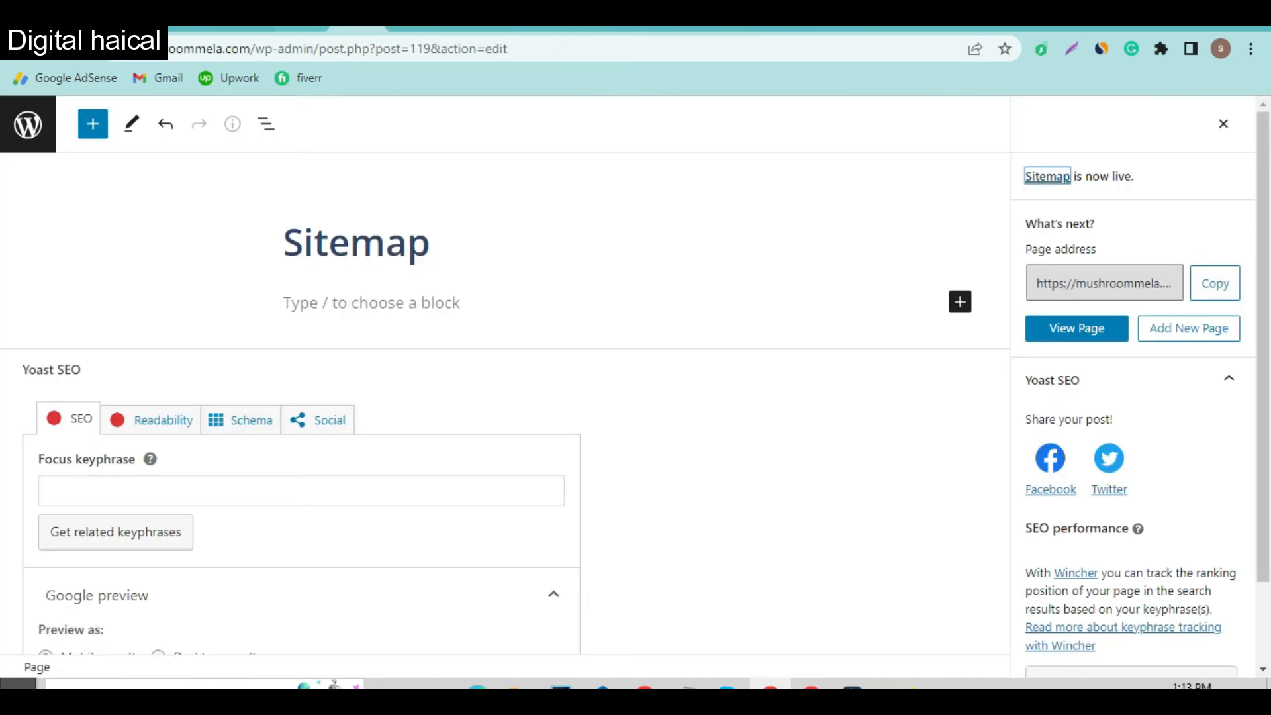
left_click(419, 30)
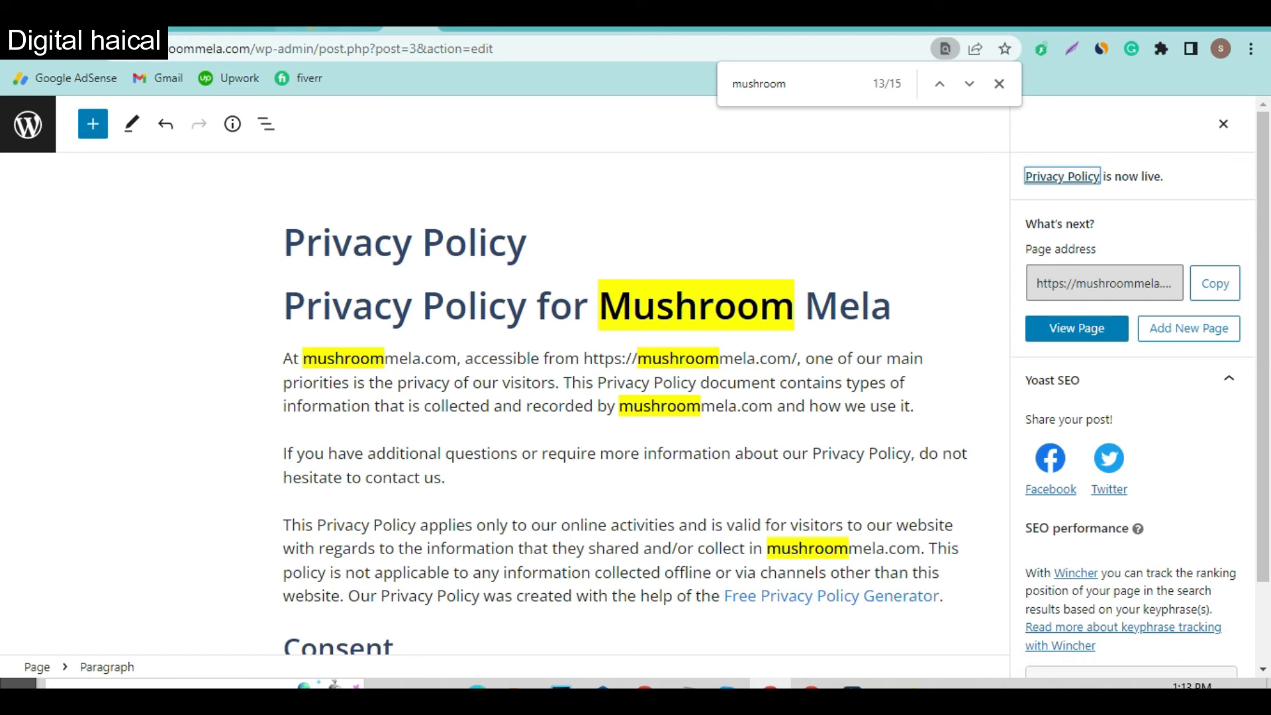
left_click(304, 29)
left_click(320, 28)
left_click(320, 28)
Step: Close the Privacy Policy editor and open Yoast SEO's General settings Features section
left_click(320, 28)
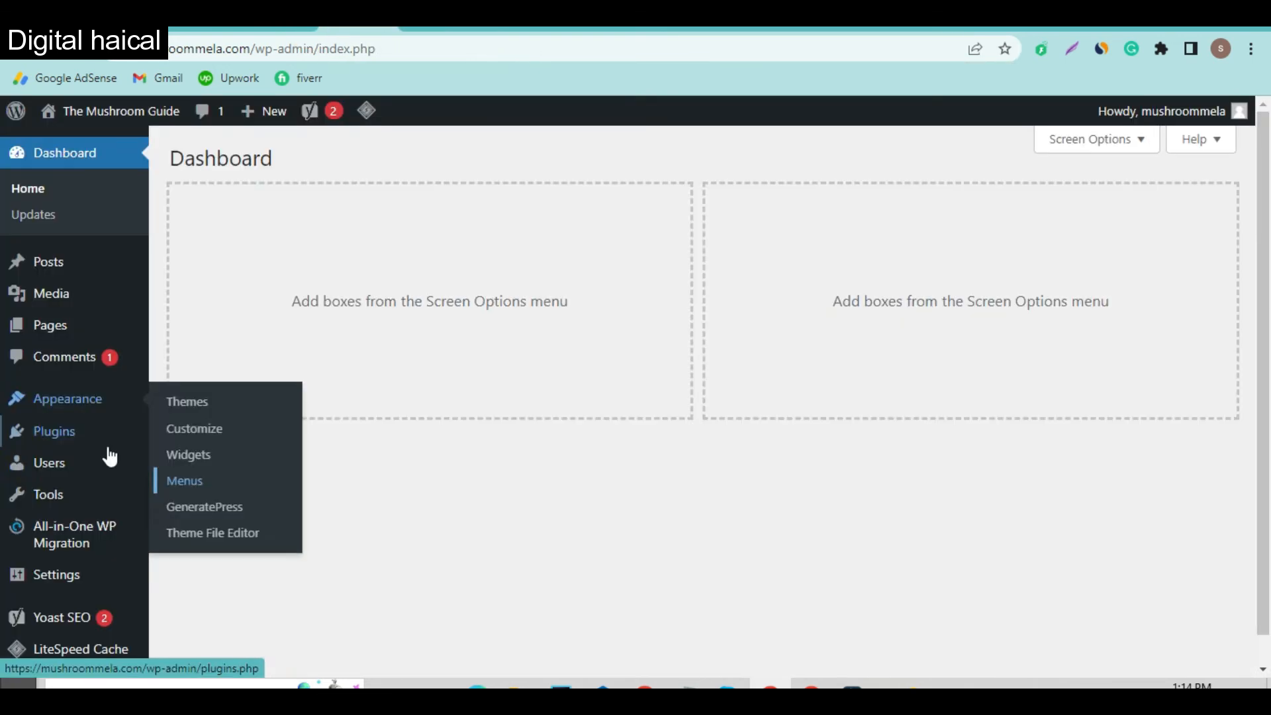
scroll(109, 493, "down", 1)
left_click(195, 434)
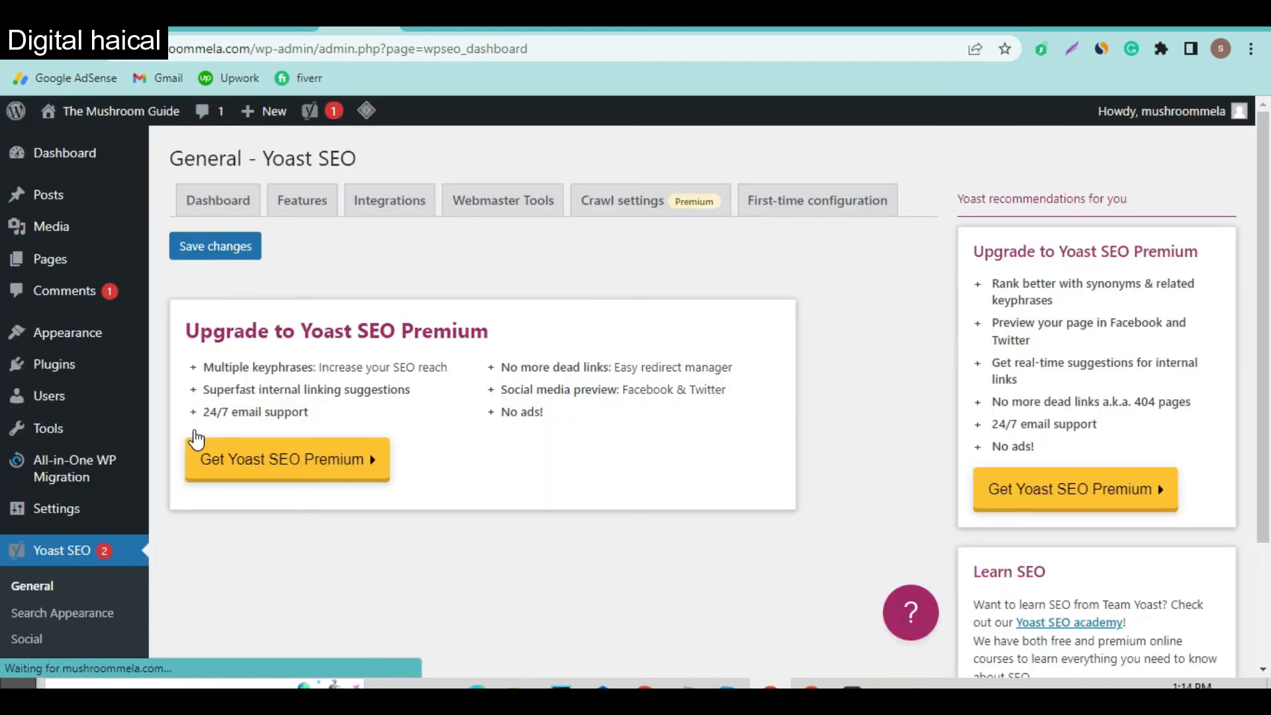
scroll(408, 364, "down", 3)
scroll(408, 363, "up", 3)
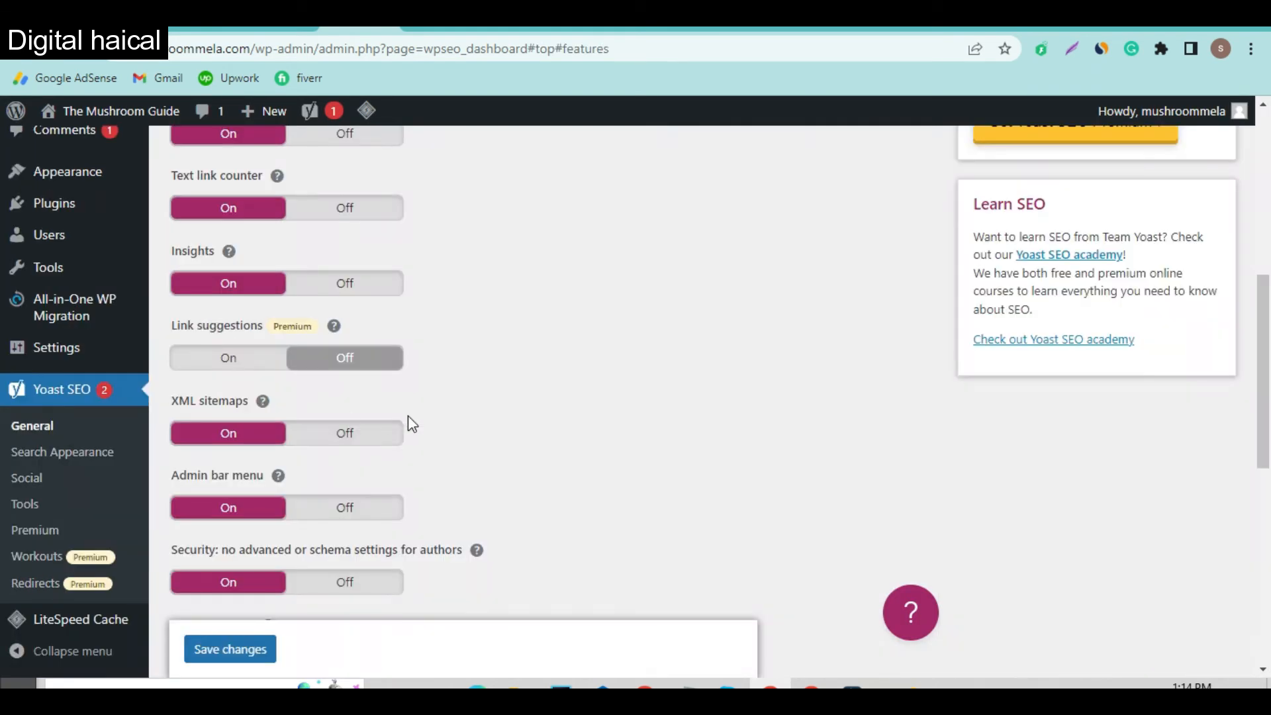
scroll(408, 425, "up", 10)
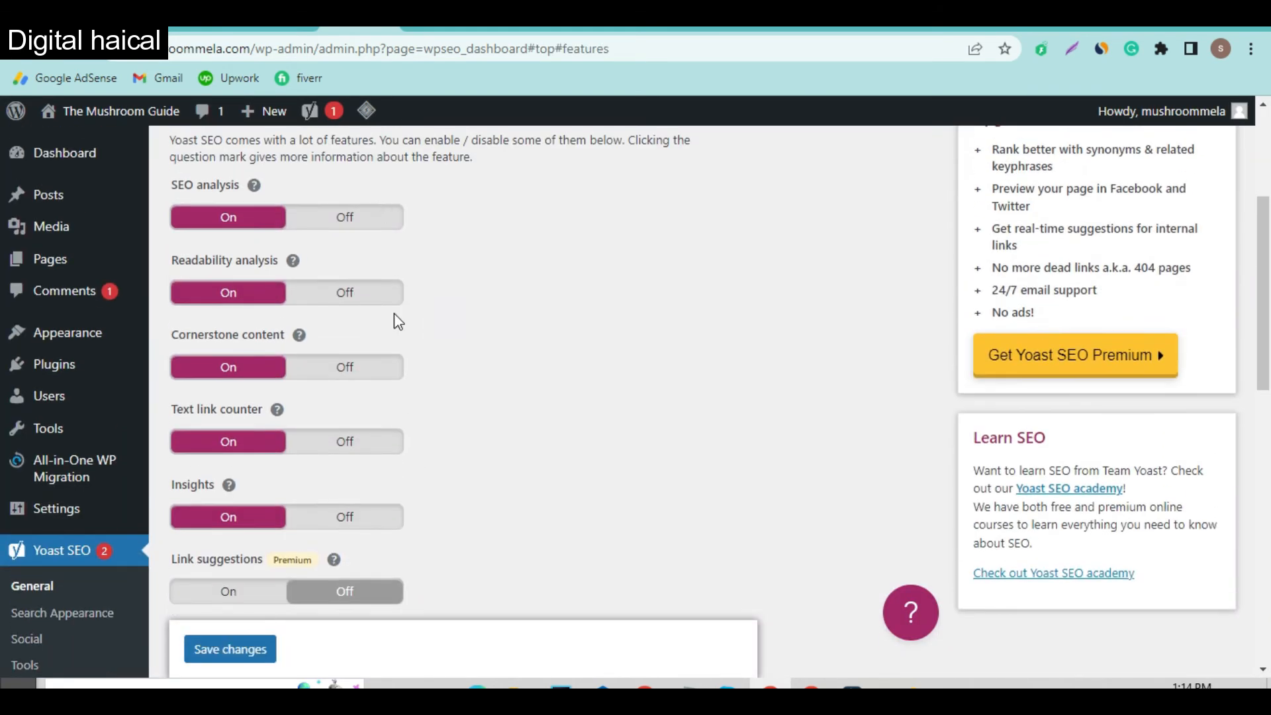
scroll(457, 445, "down", 6)
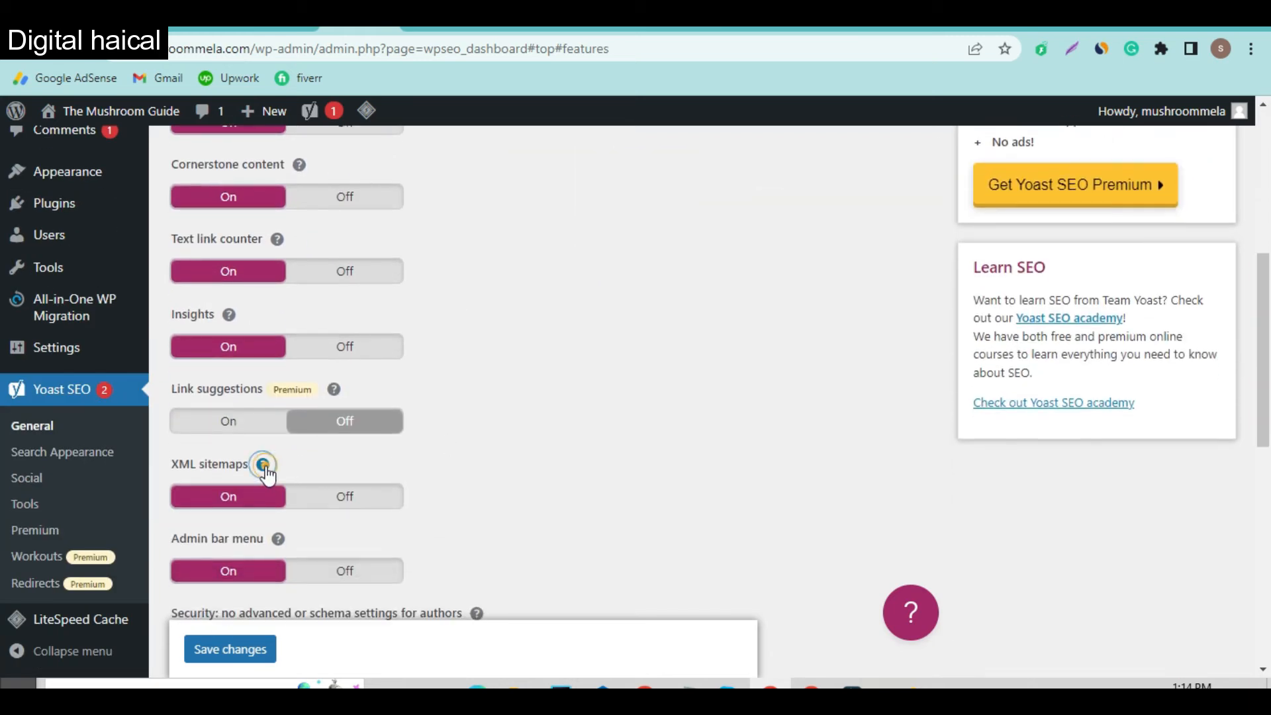
Step: Open Yoast's XML sitemap index from the XML sitemaps help and select its address
left_click(263, 465)
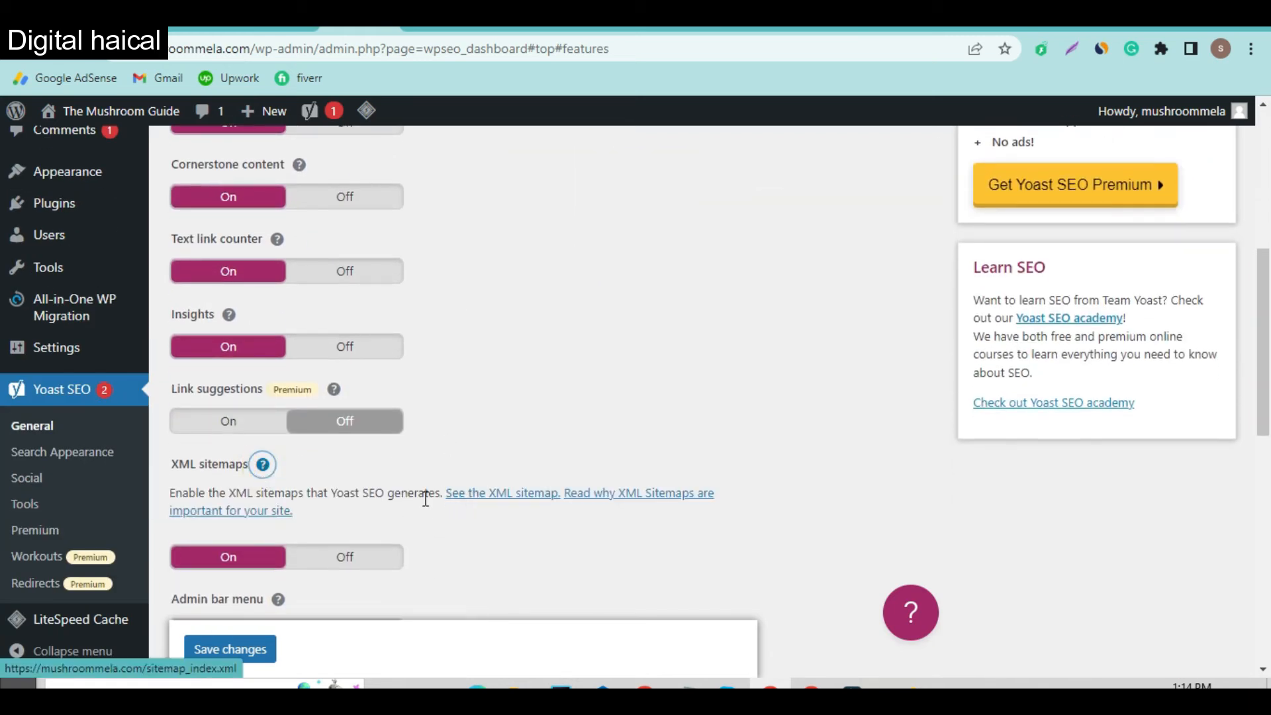
left_click(494, 493)
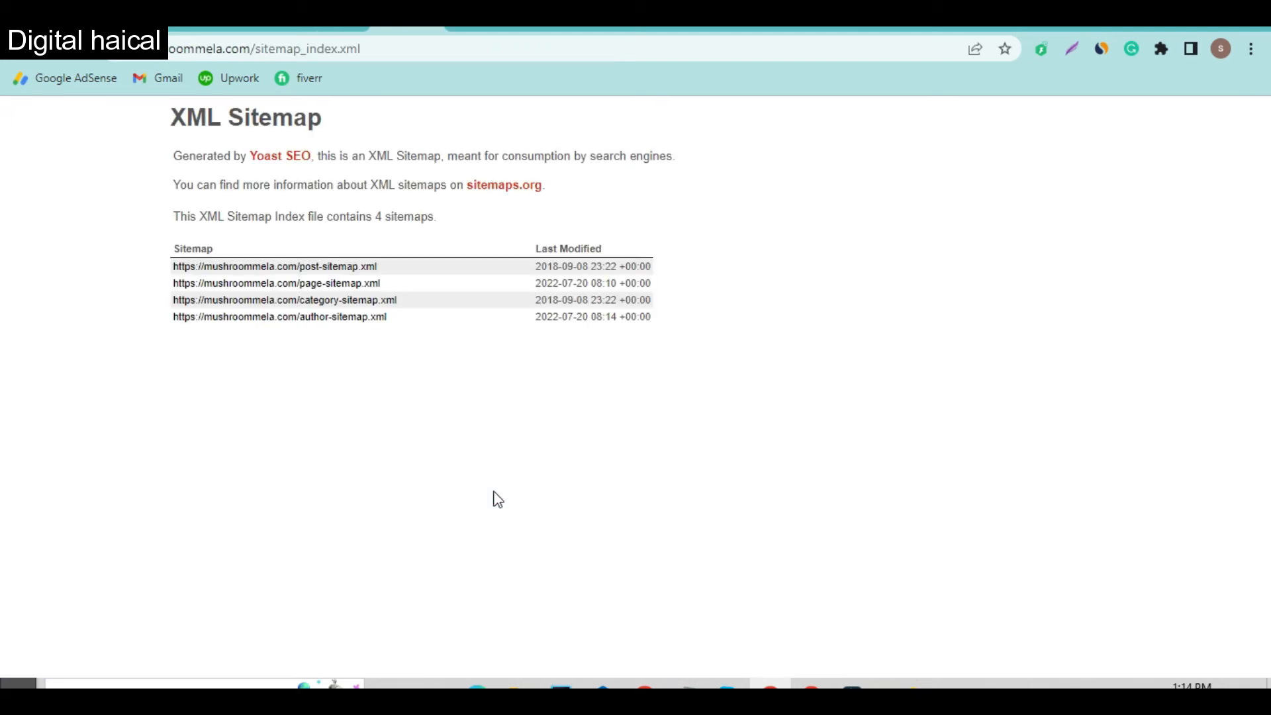
left_click(399, 43)
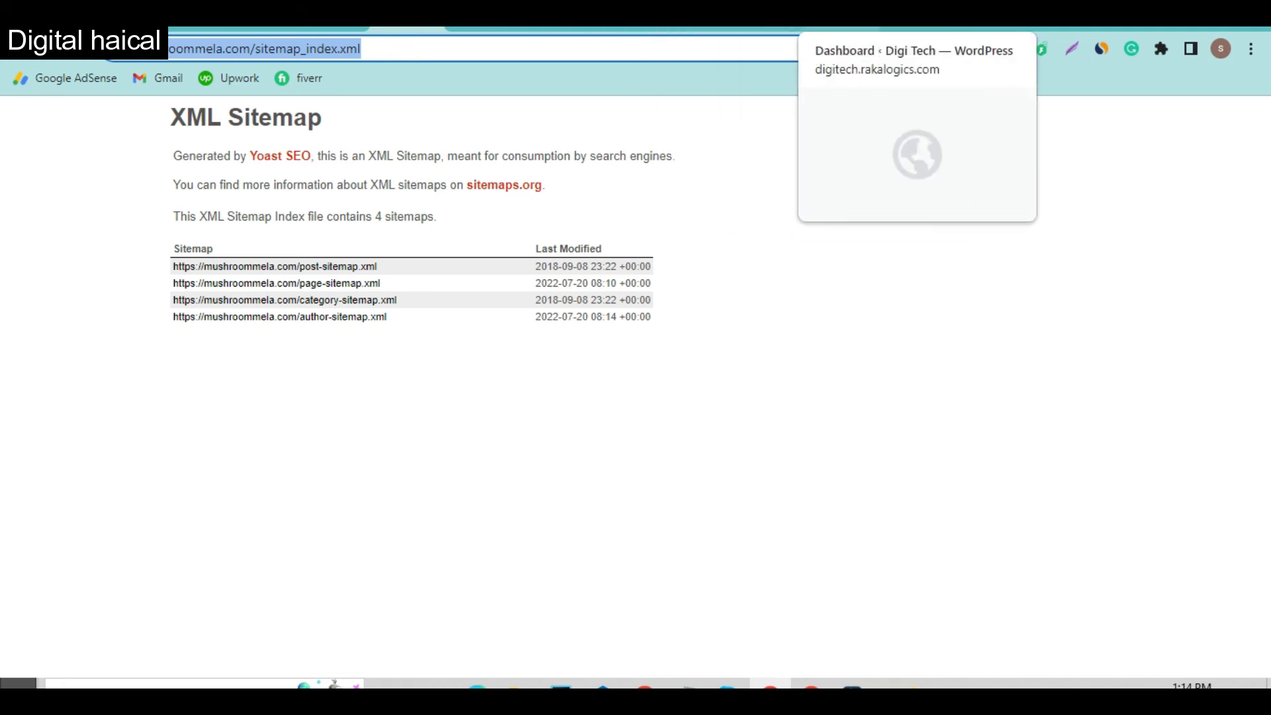
left_click(541, 28)
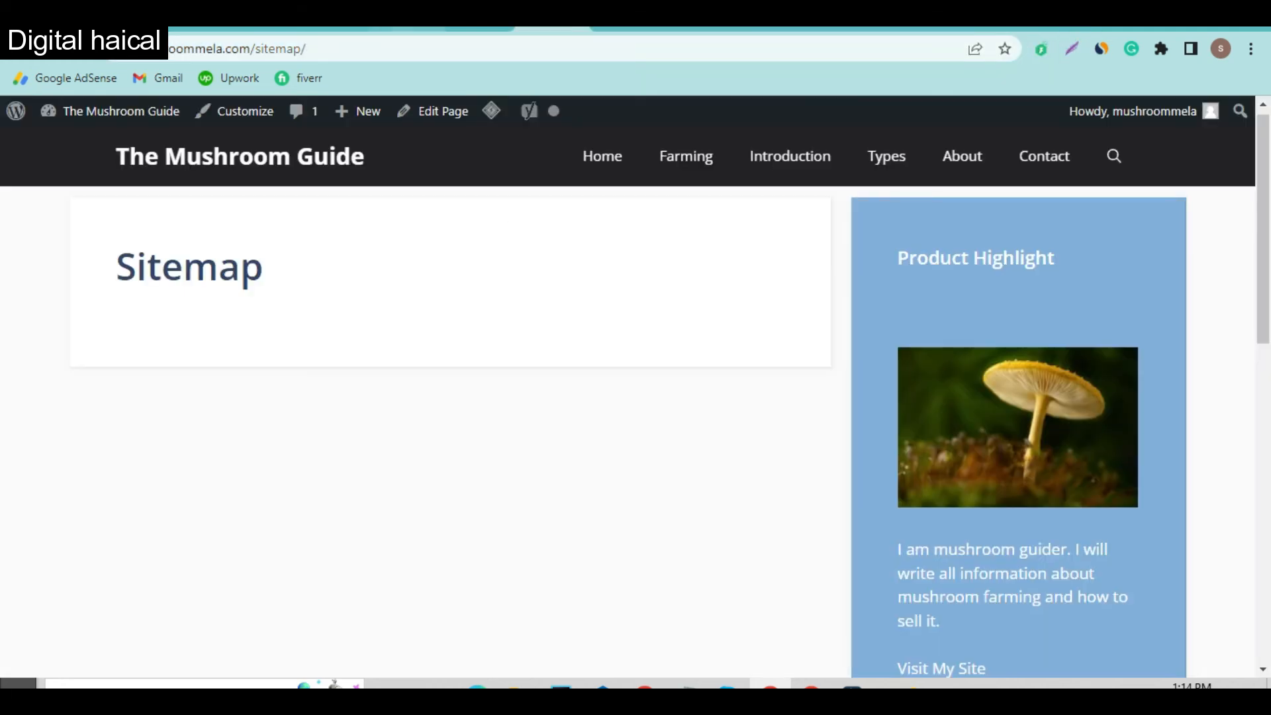
left_click(480, 30)
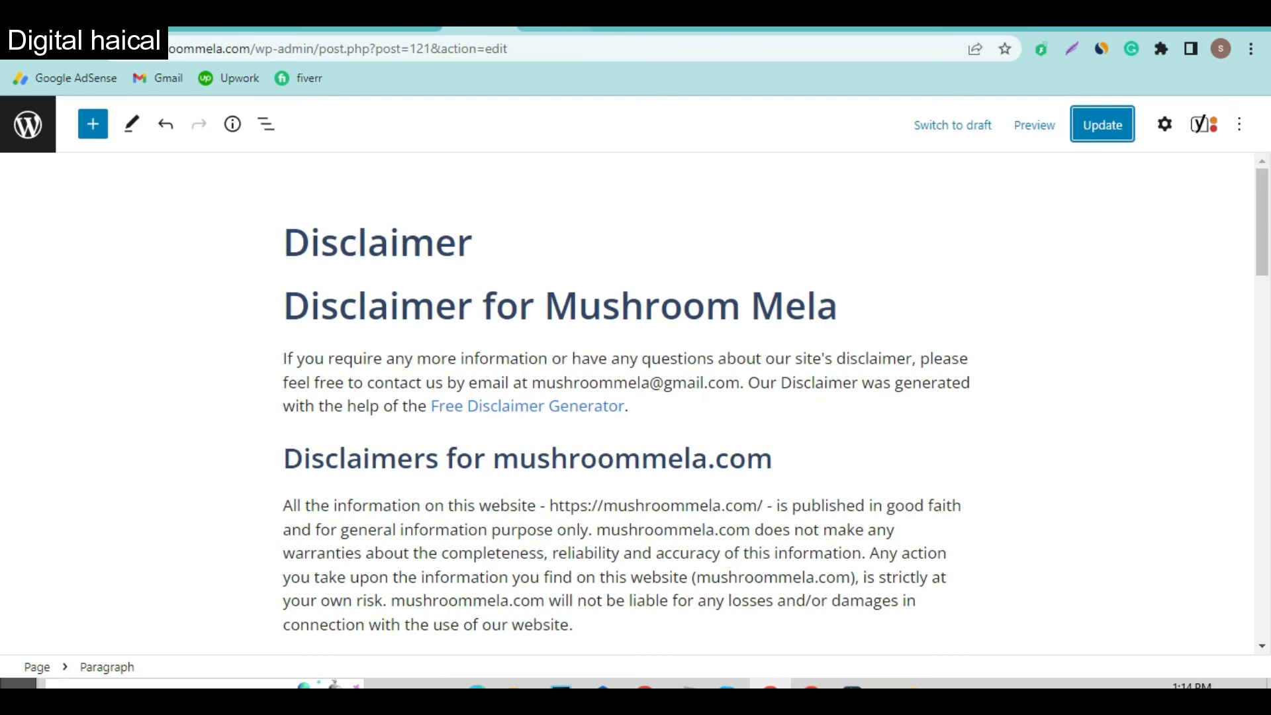
left_click(557, 30)
left_click(384, 29)
left_click(339, 29)
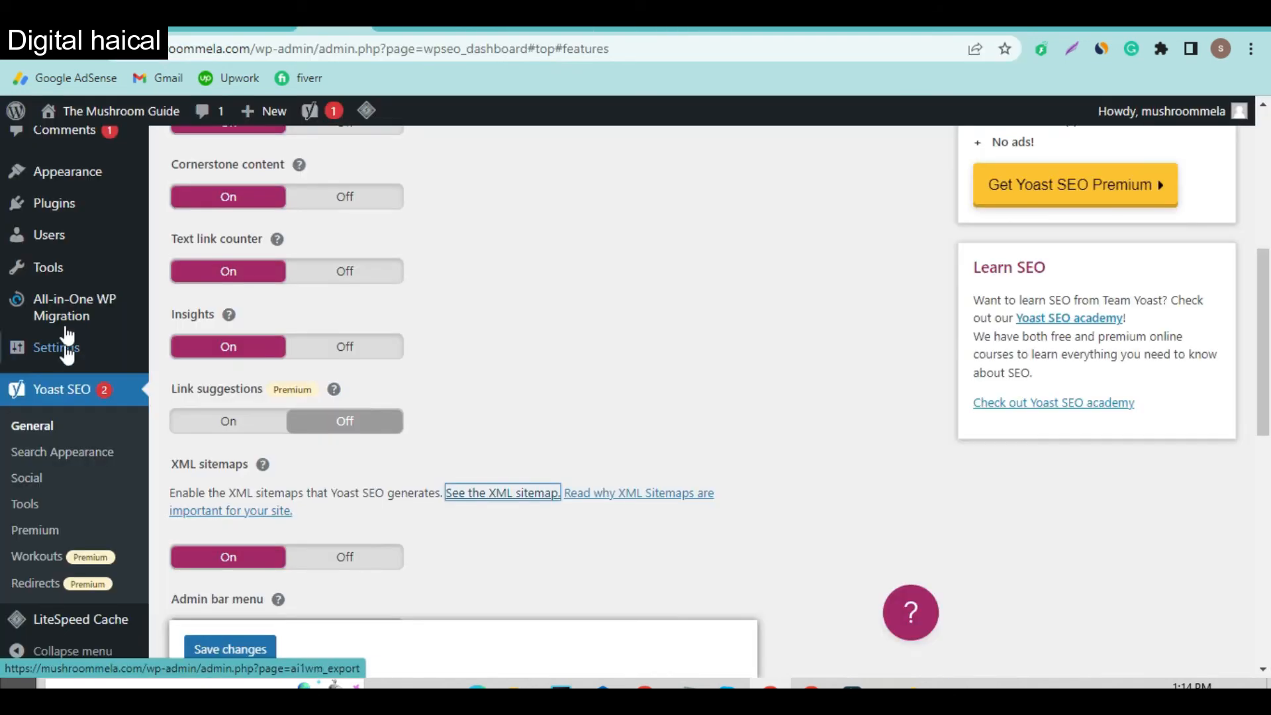
scroll(69, 465, "down", 2)
scroll(69, 465, "up", 2)
mouse_move(99, 332)
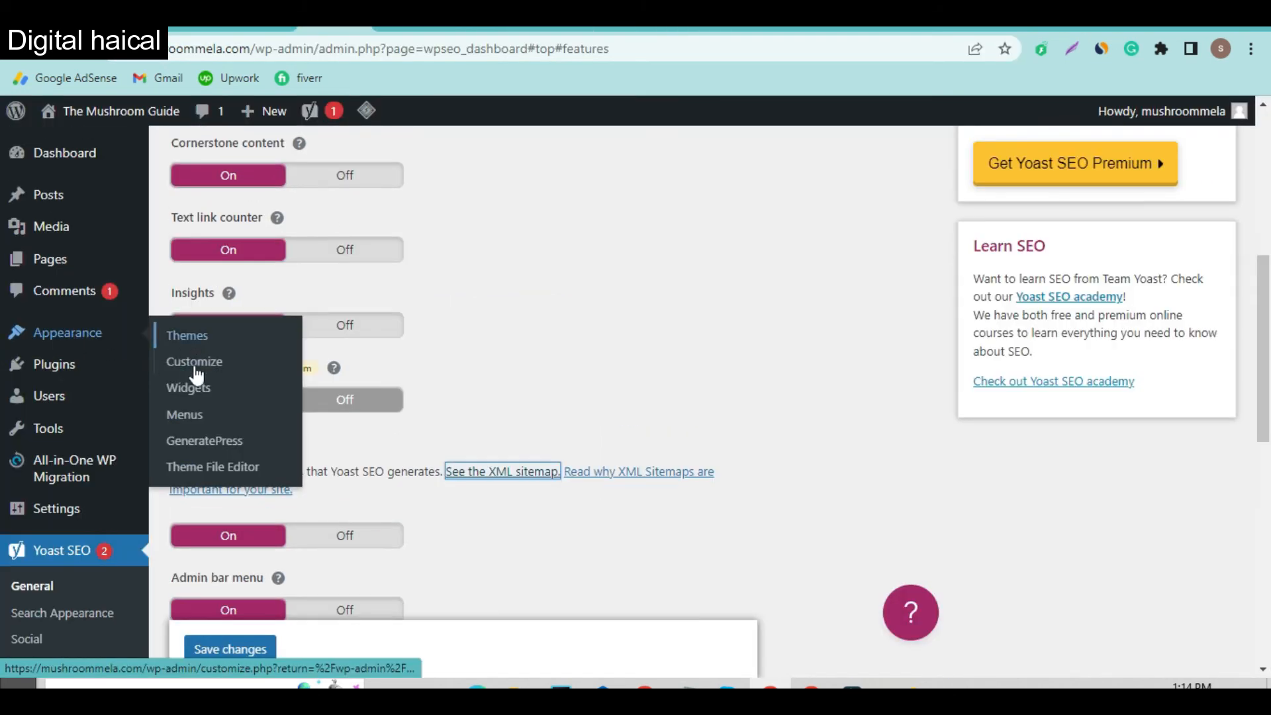
Step: Open the Menus editor in a new tab and remove the Sitemap page from the footer menu
right_click(179, 413)
left_click(238, 422)
left_click(381, 29)
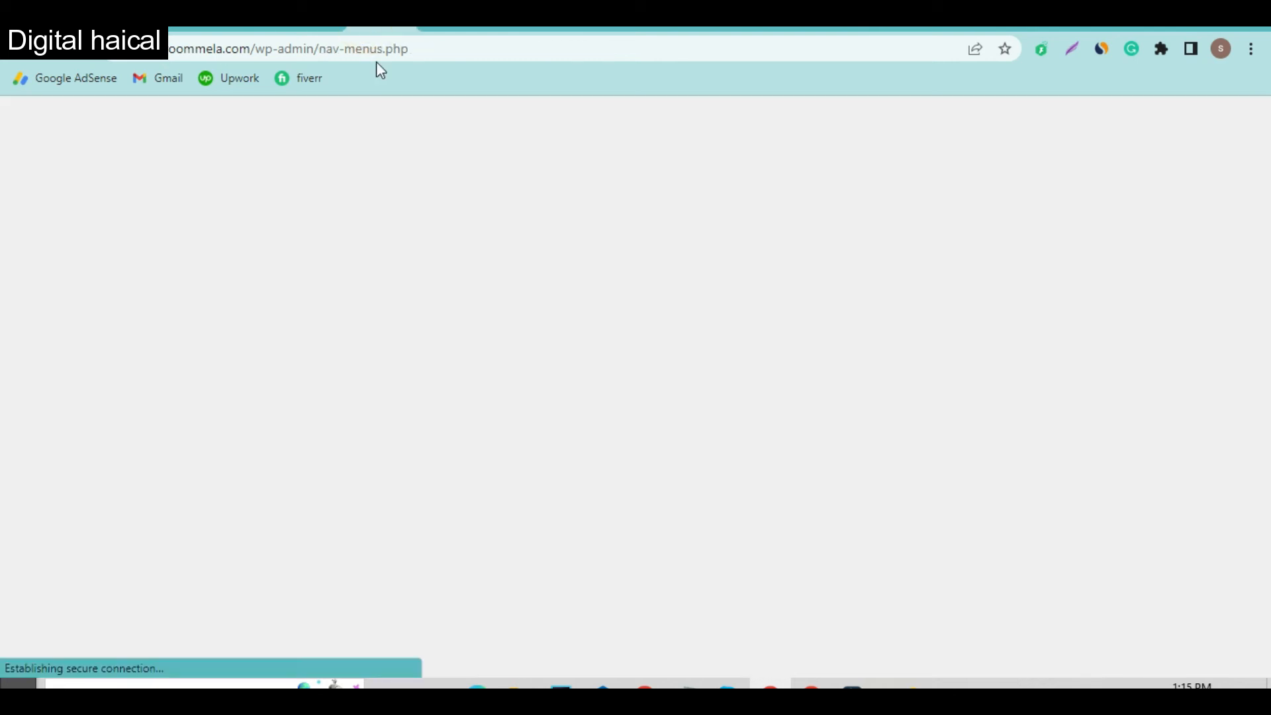
scroll(511, 413, "down", 1)
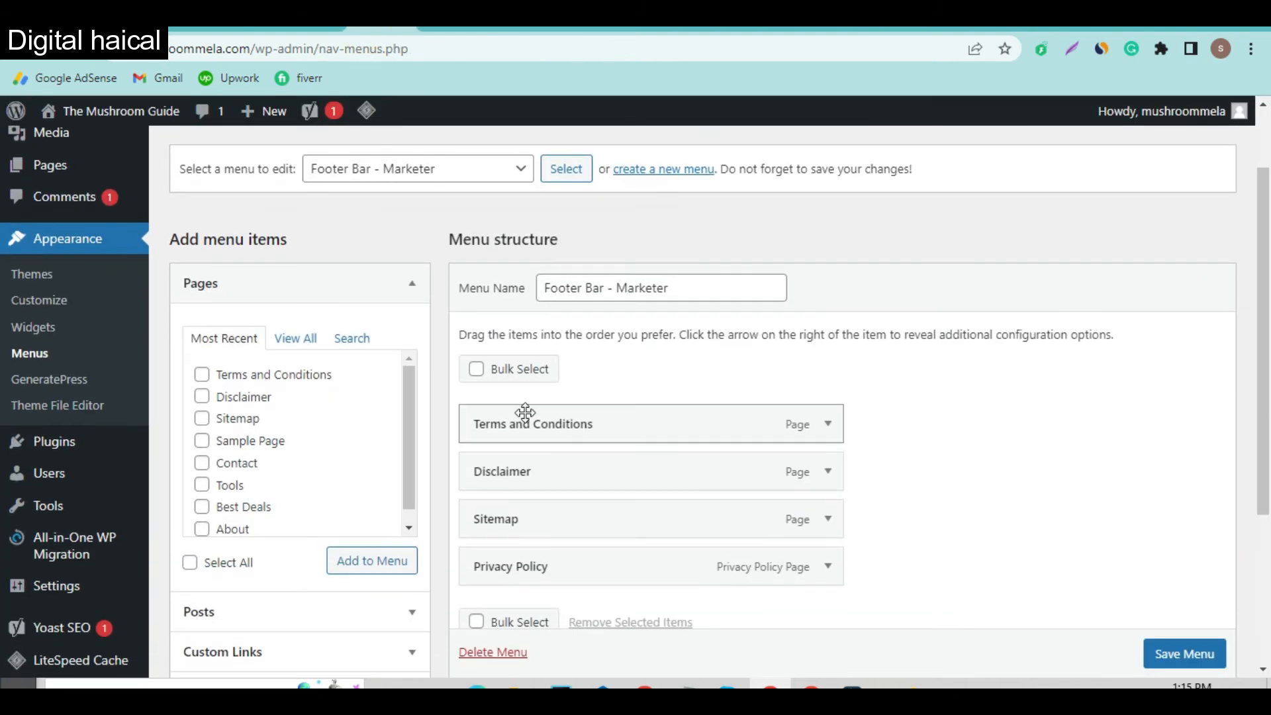
left_click(829, 514)
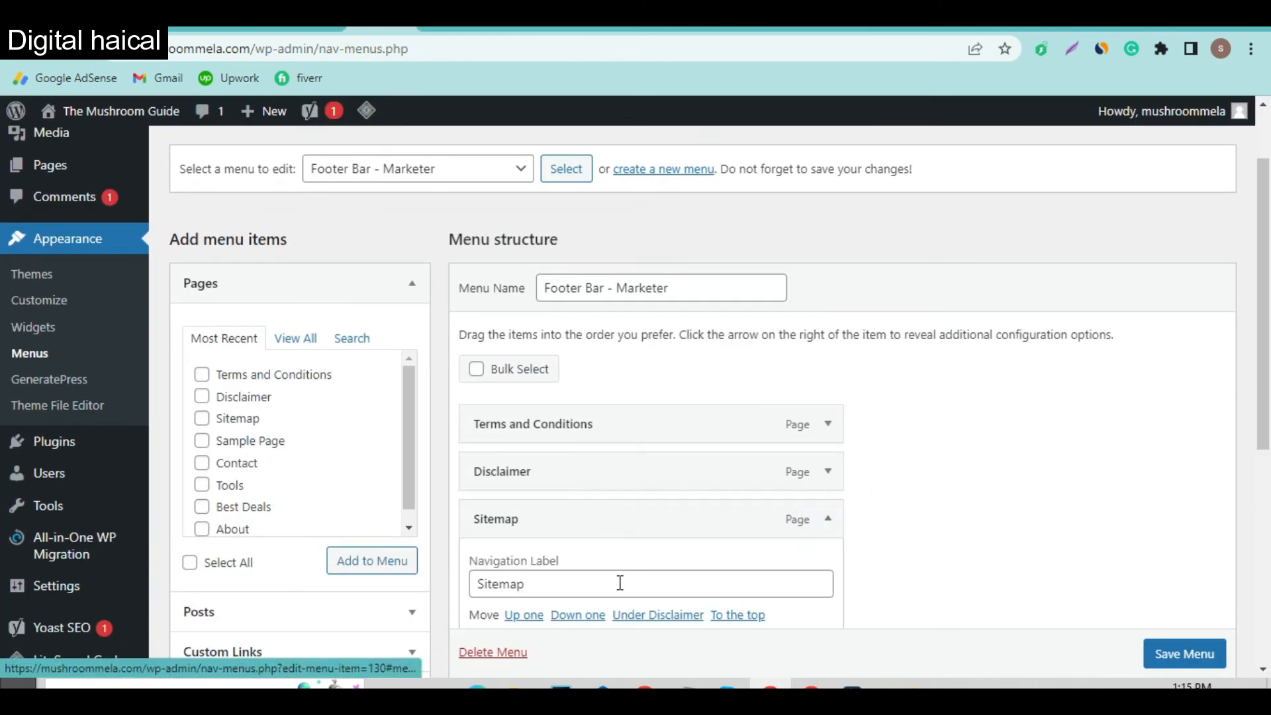
scroll(619, 582, "down", 2)
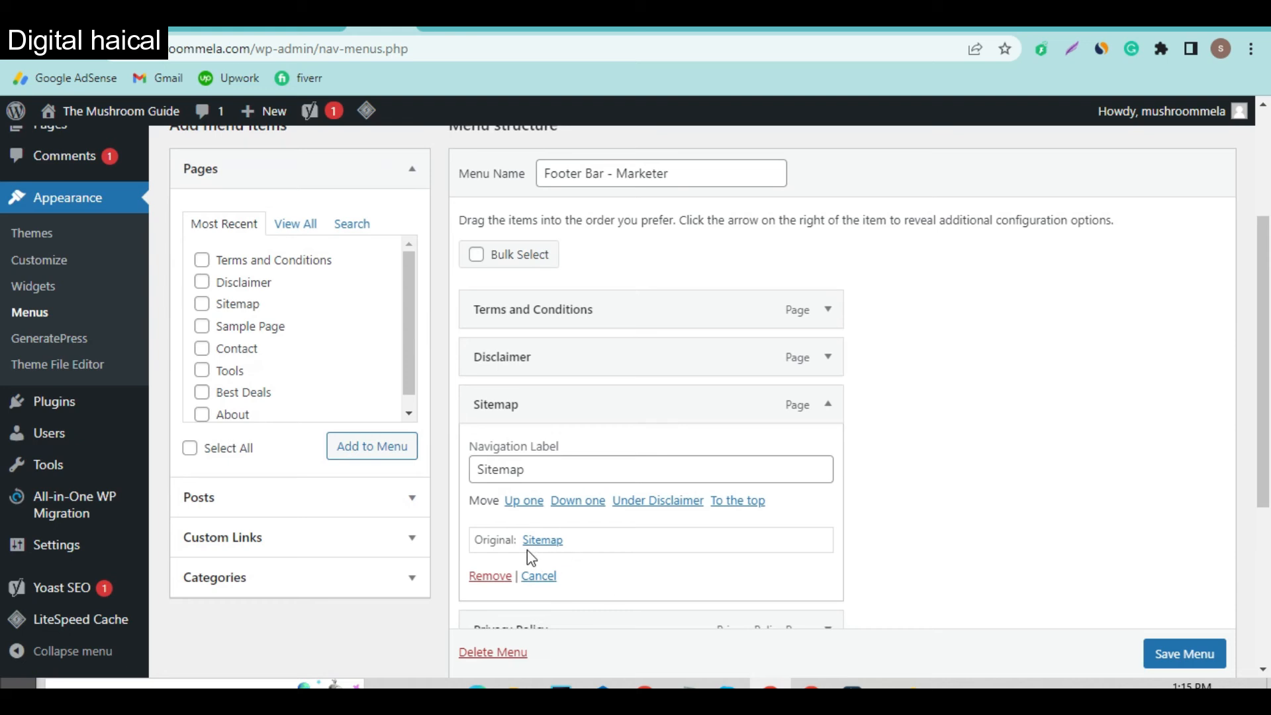
left_click(491, 584)
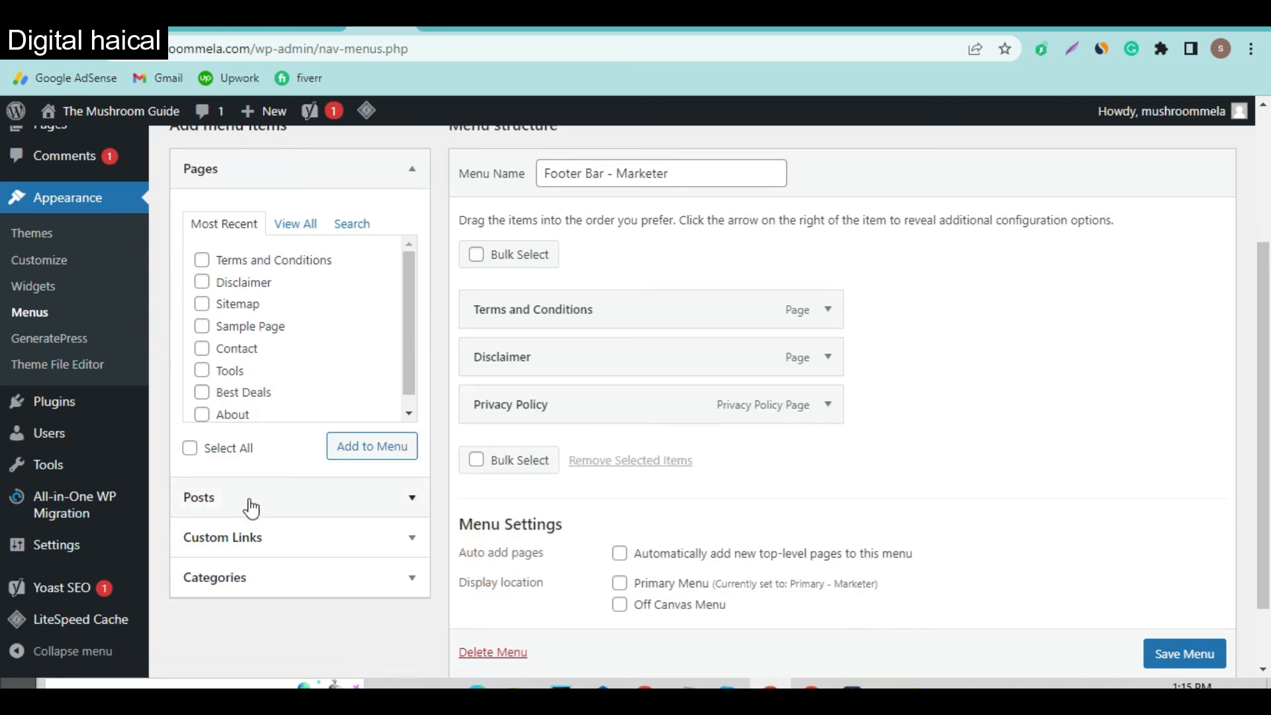
Step: Add a Sitemap custom link pointing to the pasted sitemap_index.xml address
left_click(295, 536)
left_click(302, 372)
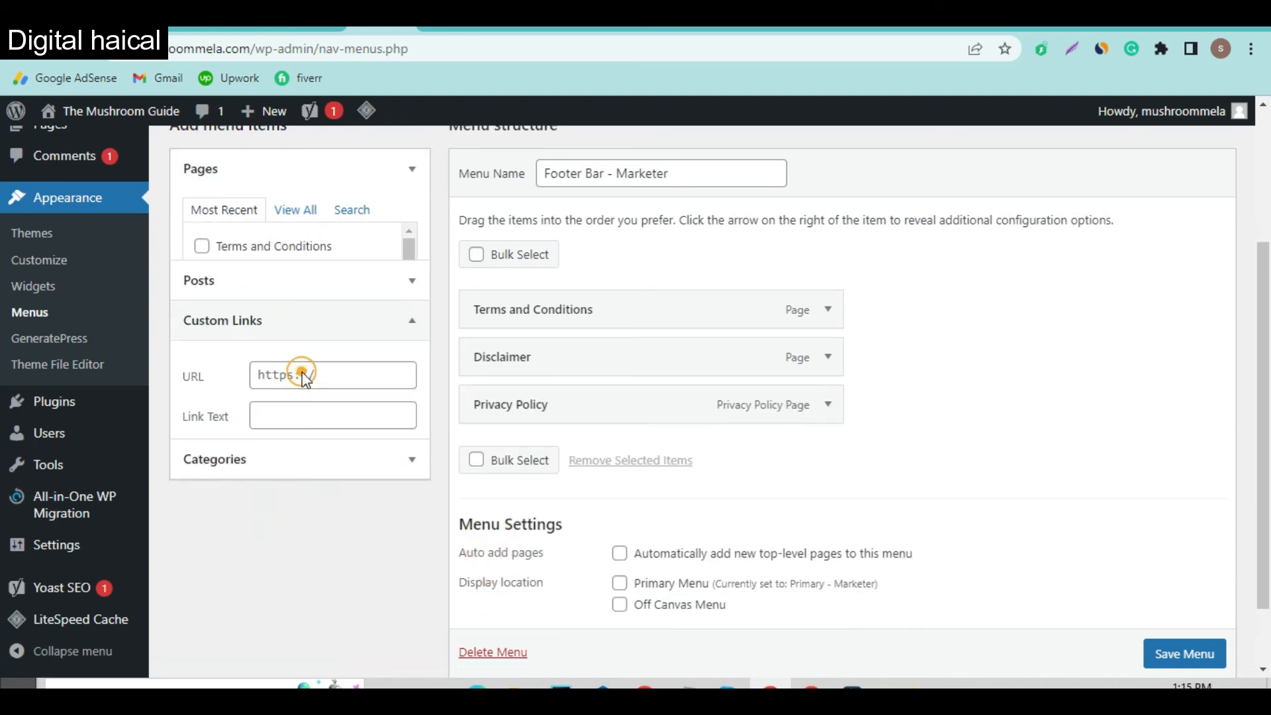
left_click(332, 346)
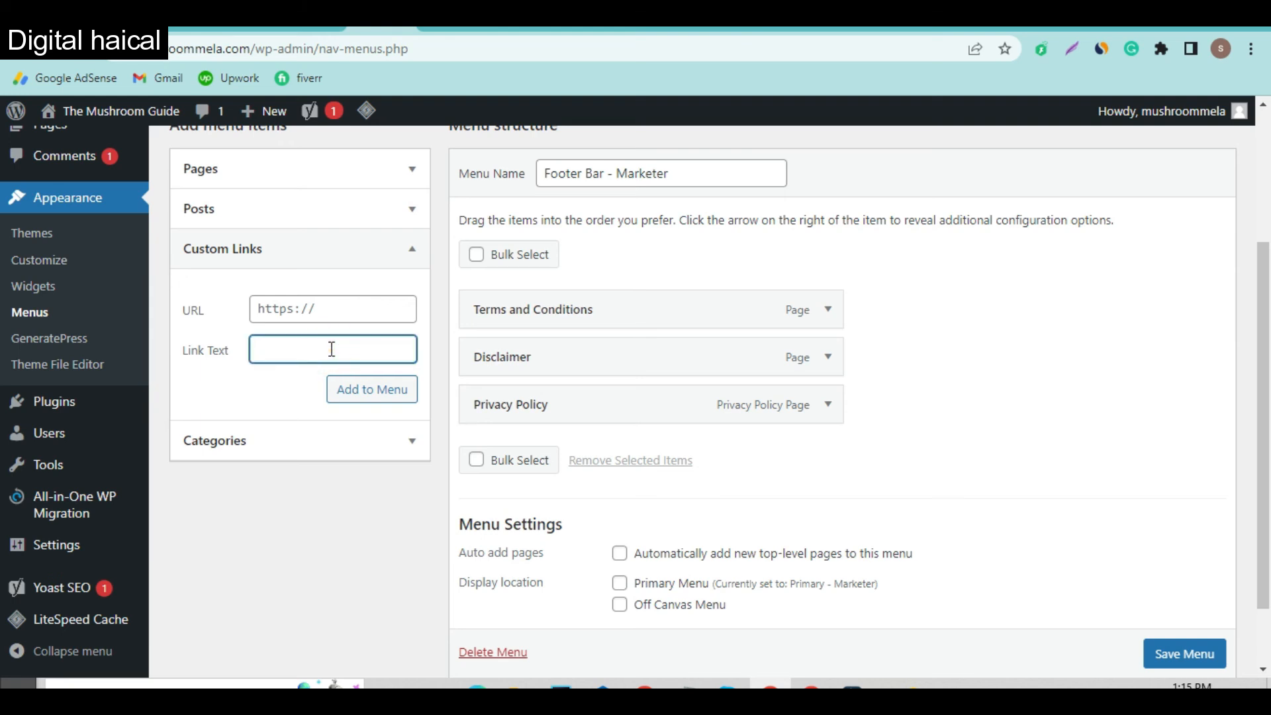
left_click(333, 309)
key("ctrl+v")
left_click(366, 394)
Step: Move Disclaimer below Privacy Policy and save the footer menu
left_click_drag(576, 362, 579, 414)
scroll(1153, 639, "down", 1)
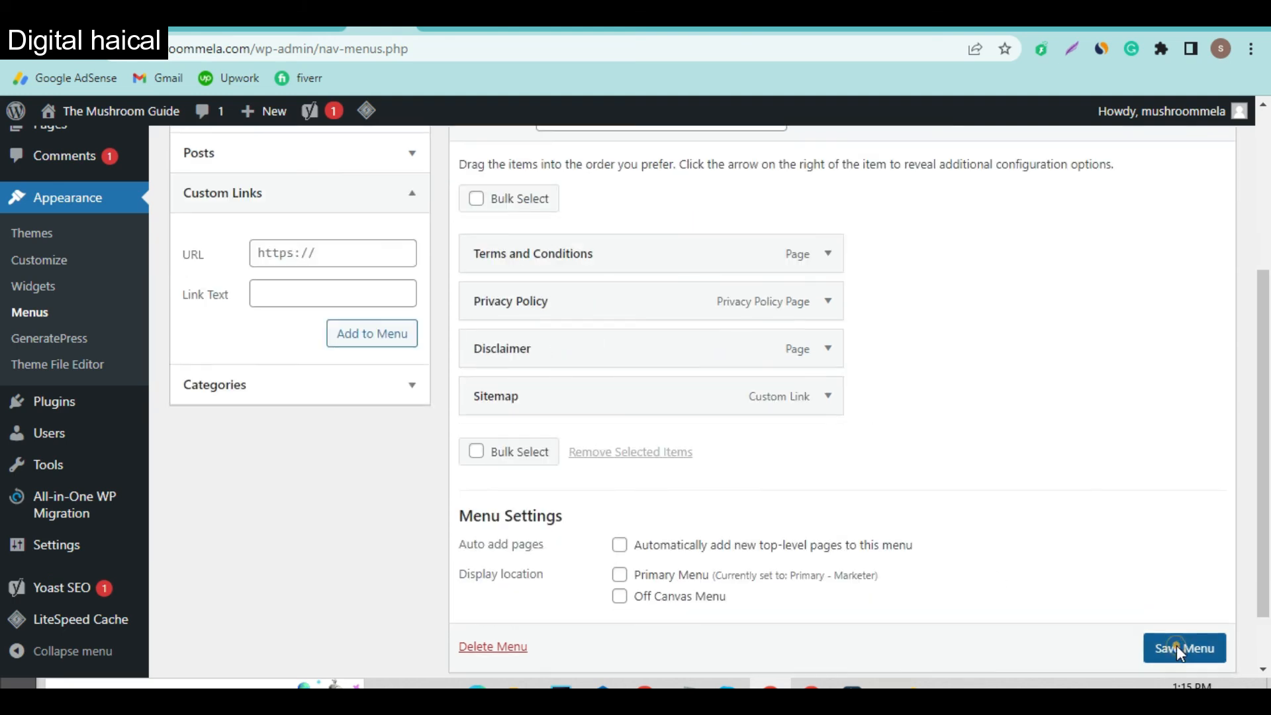
left_click(1178, 647)
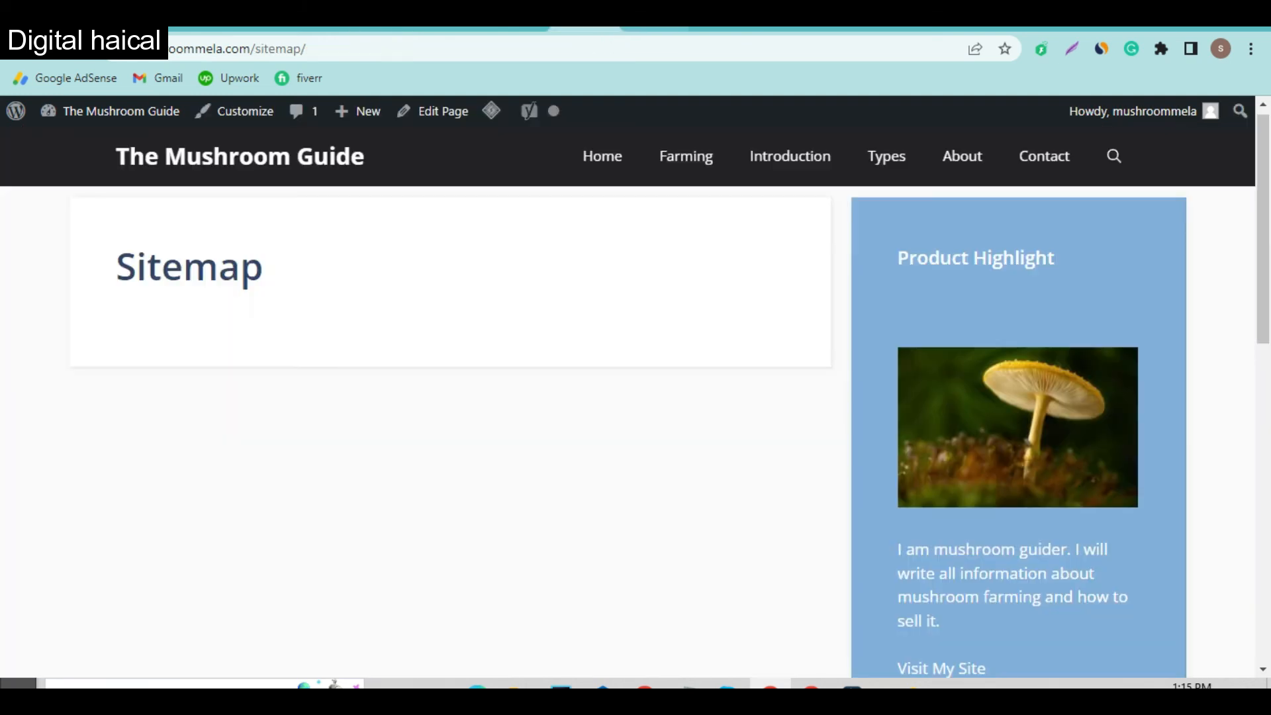
Step: Reload the site and follow the footer Sitemap link to sitemap_index.xml
scroll(708, 362, "down", 10)
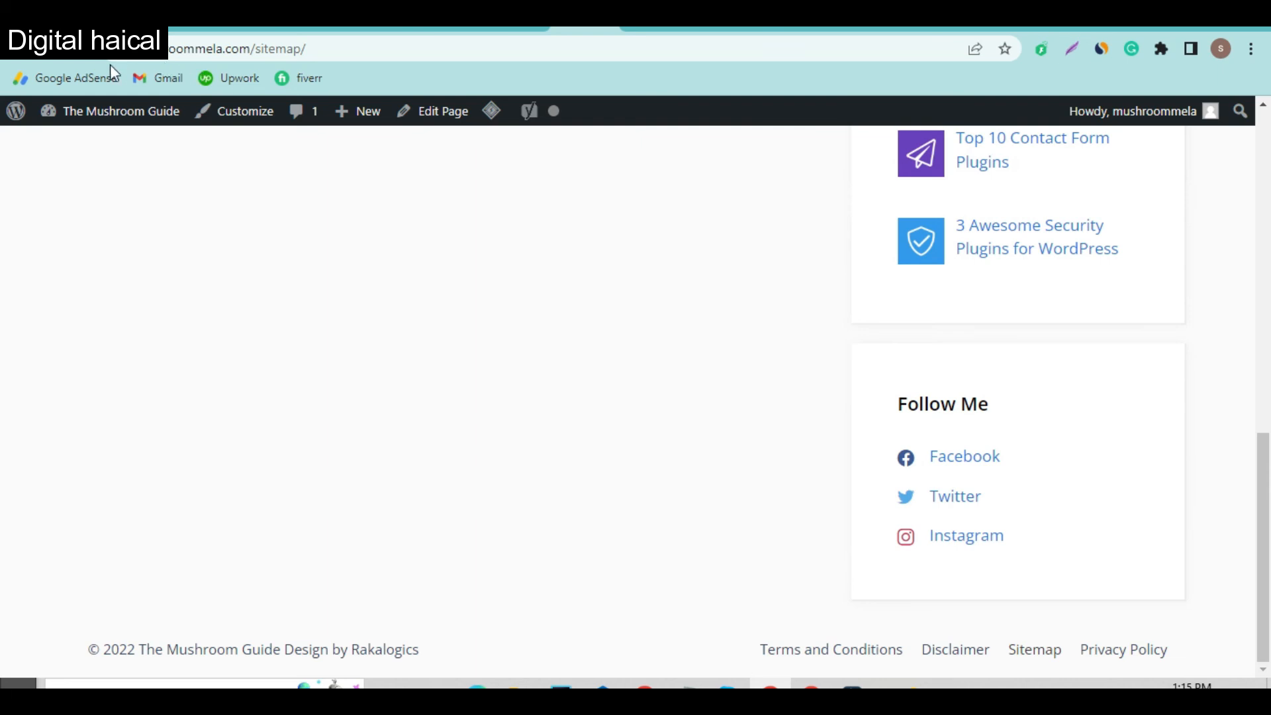
left_click(73, 58)
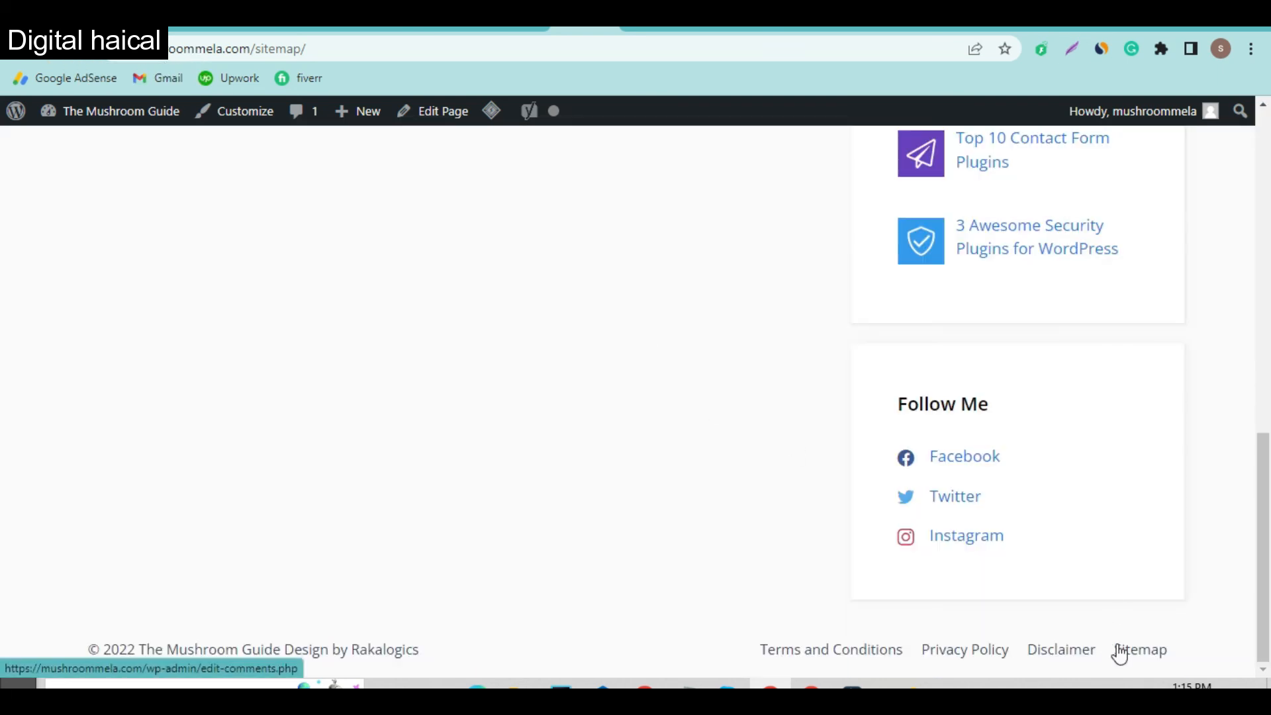
left_click(1140, 652)
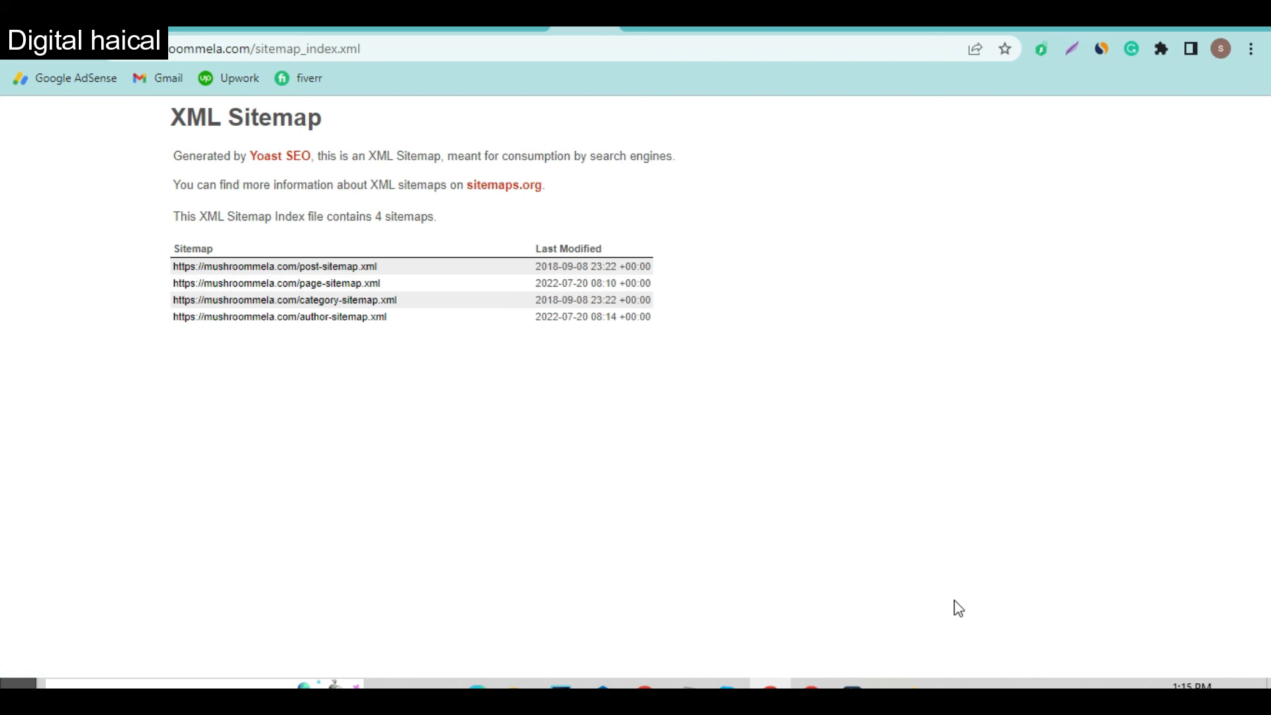
Step: Highlight the line confirming the XML sitemap index contains 4 sitemaps
left_click_drag(457, 378, 200, 218)
left_click(430, 413)
left_click_drag(435, 223, 316, 235)
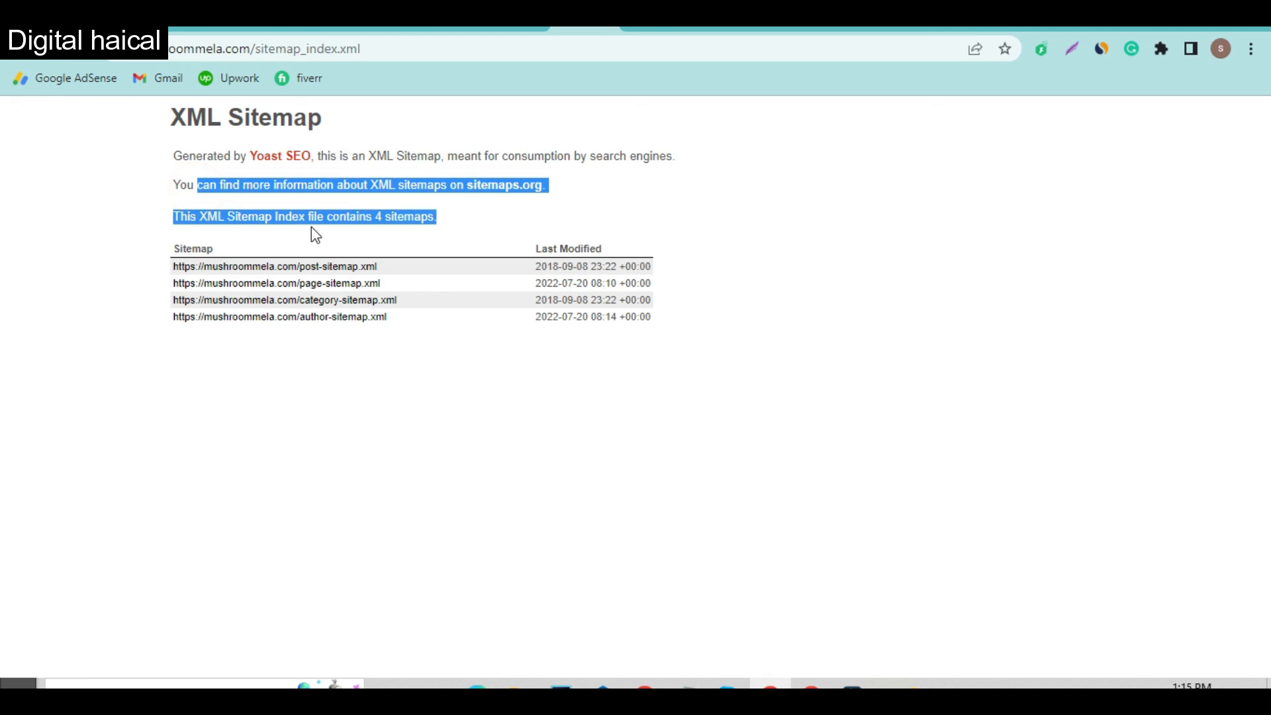